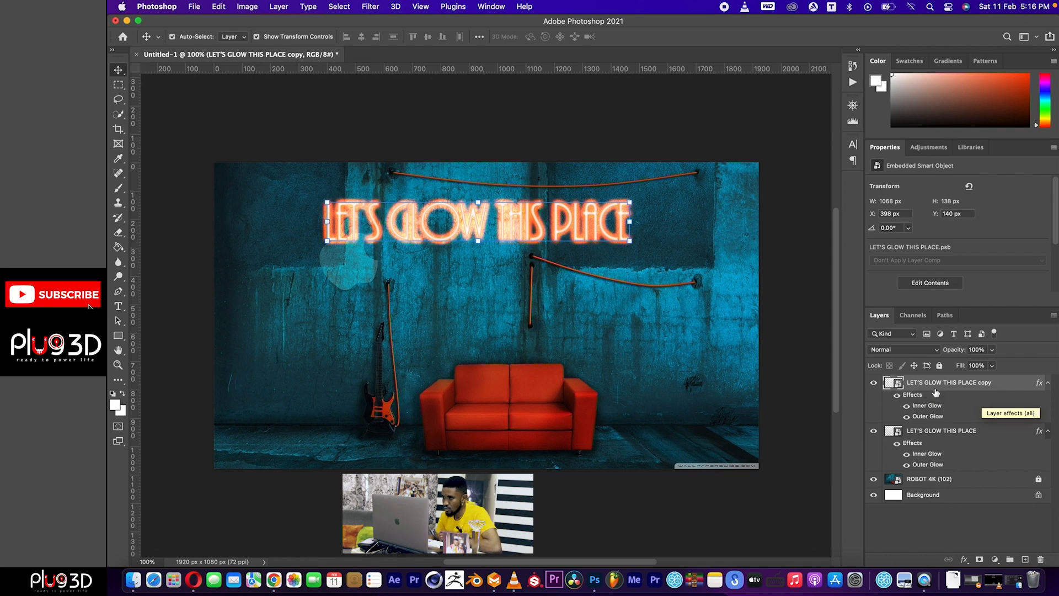
# - Move the LET'S GLOW THIS PLACE copy layer below the original text layer and turn off its Inner Glow
pyautogui.click(962, 382)
pyautogui.moveTo(963, 382); pyautogui.dragTo(960, 448)
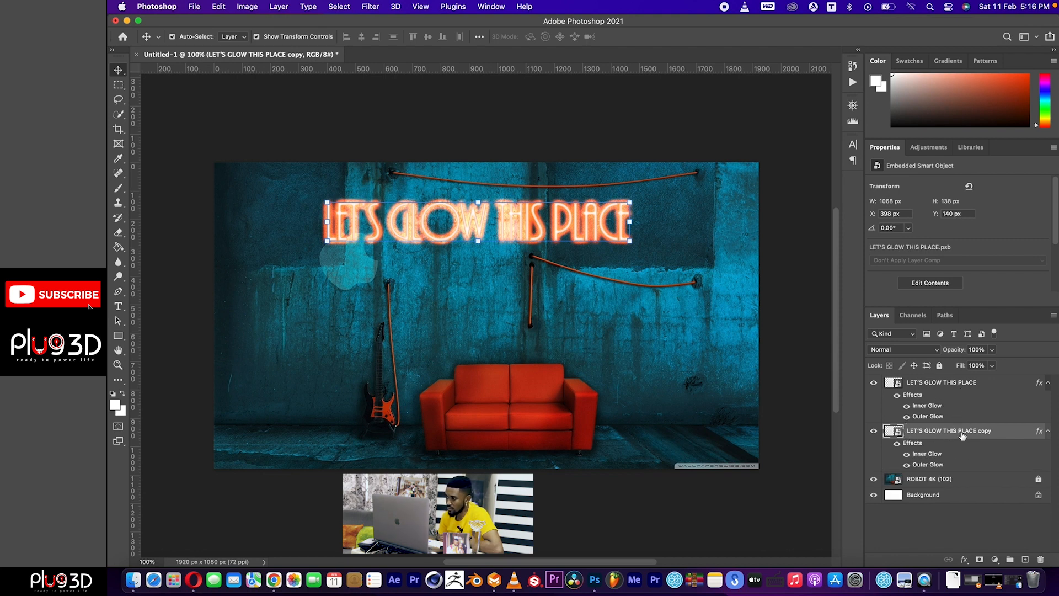
pyautogui.click(964, 560)
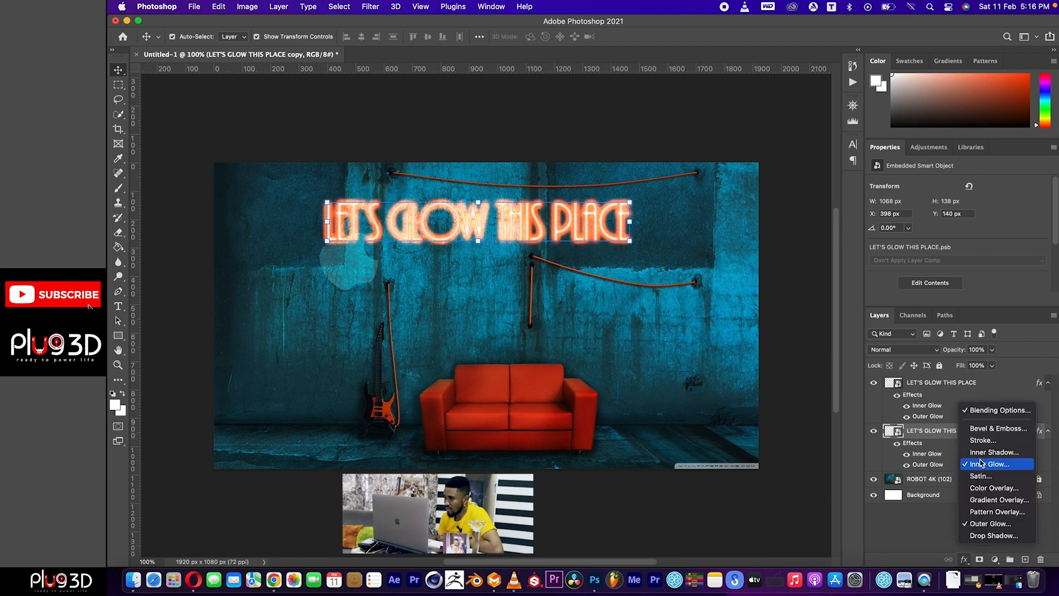
pyautogui.click(954, 431)
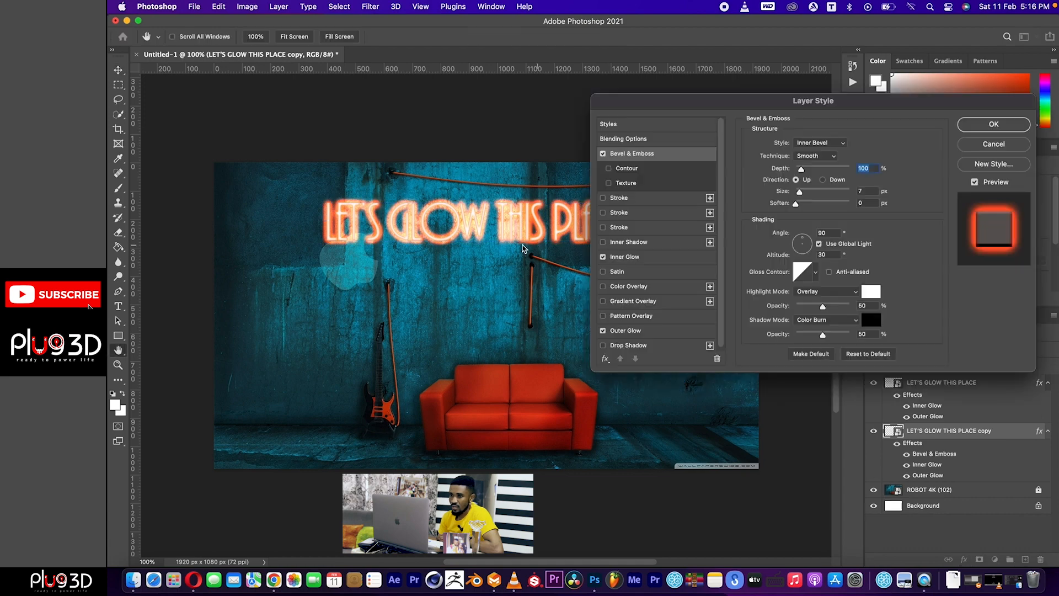
pyautogui.click(629, 139)
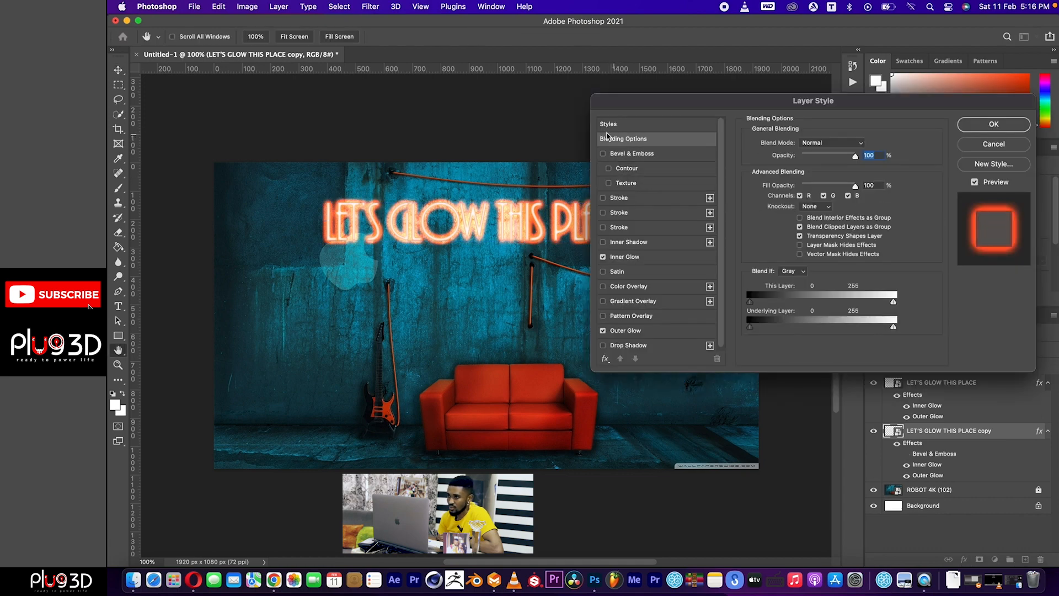
pyautogui.click(625, 259)
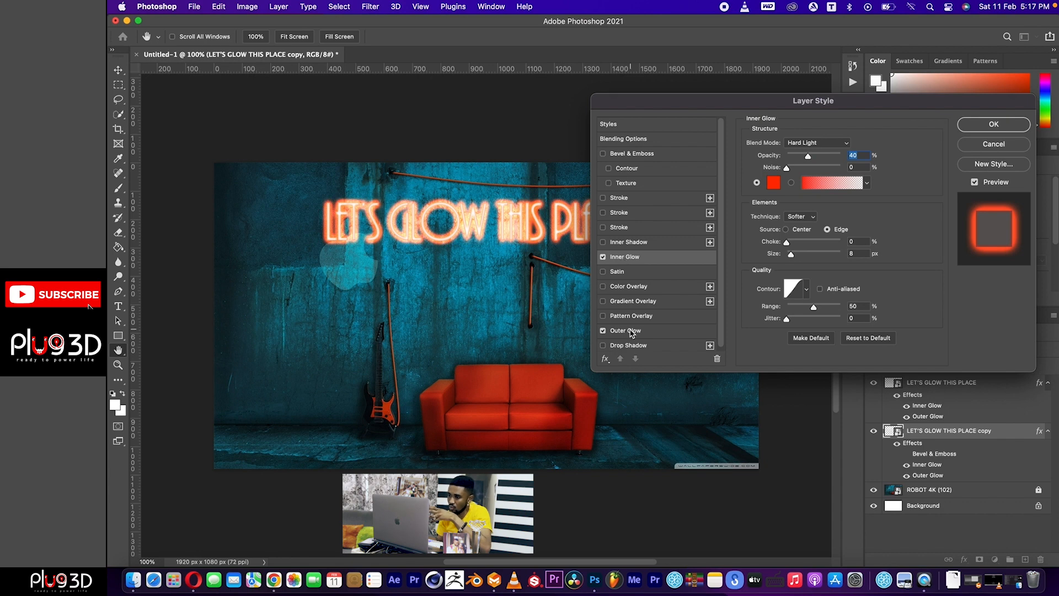
pyautogui.click(602, 257)
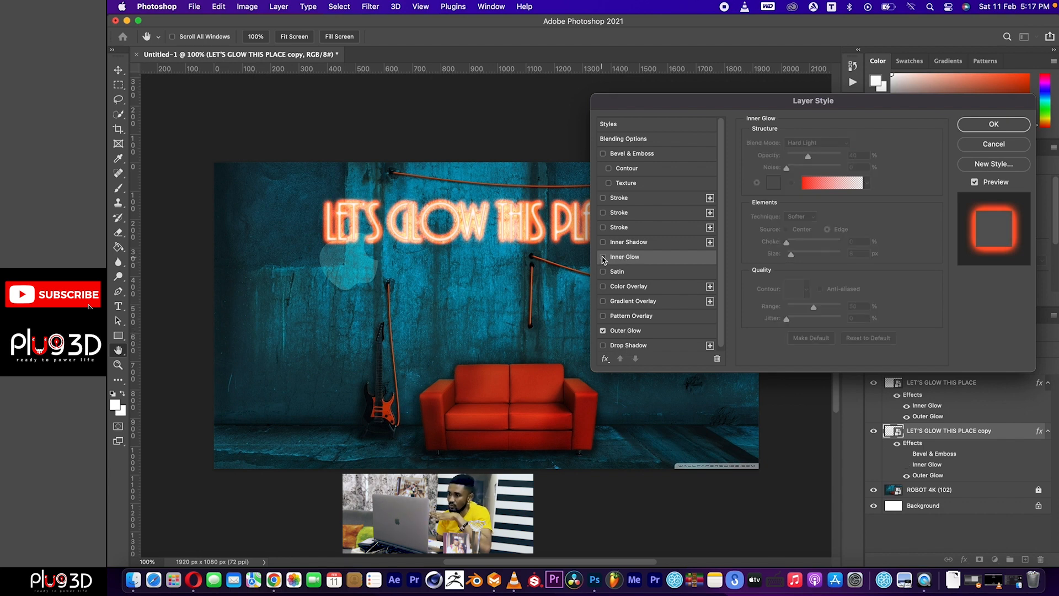
# - Add a Stroke to the copy layer positioned Inside, with dark red 9e2713 sampled from the sofa
pyautogui.click(620, 198)
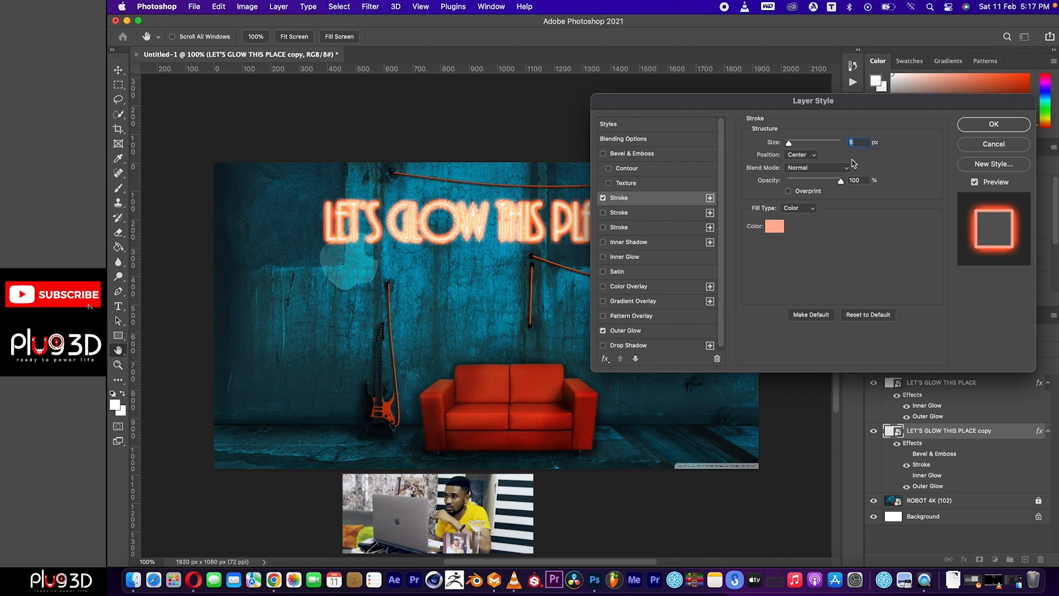
pyautogui.click(808, 157)
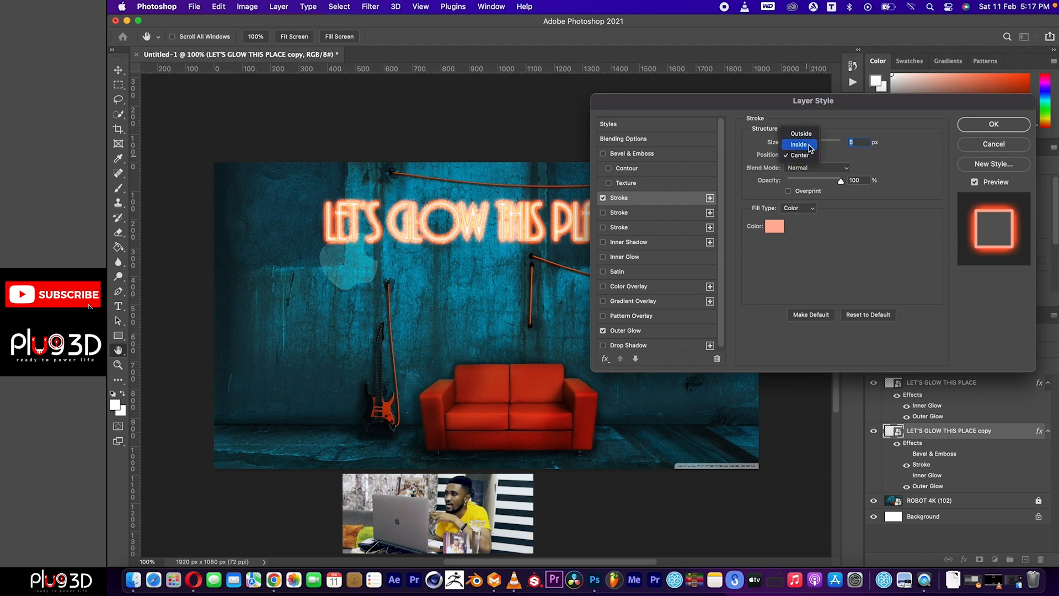
pyautogui.click(810, 146)
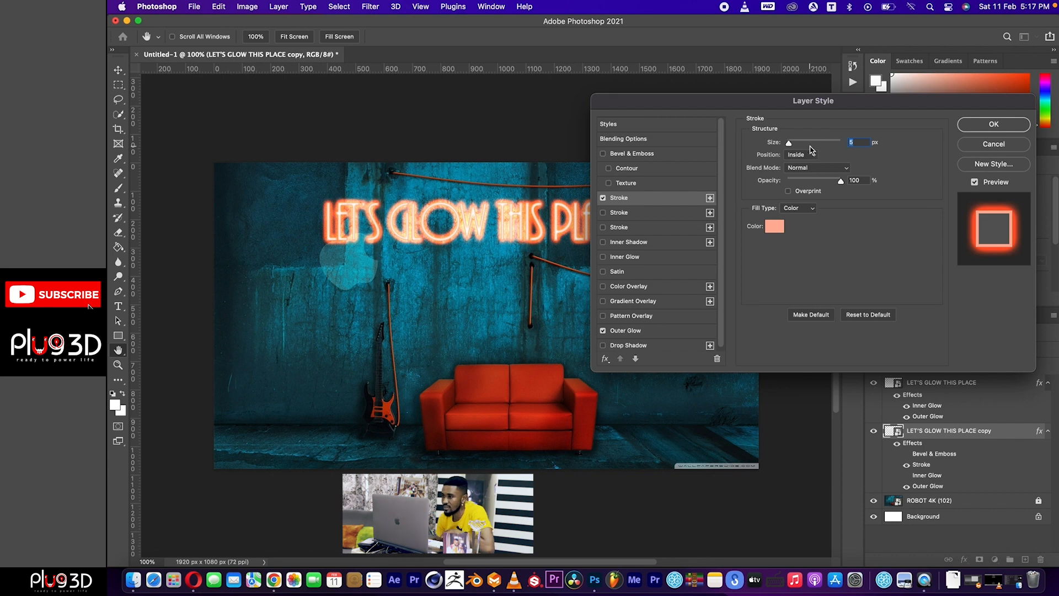
pyautogui.click(774, 227)
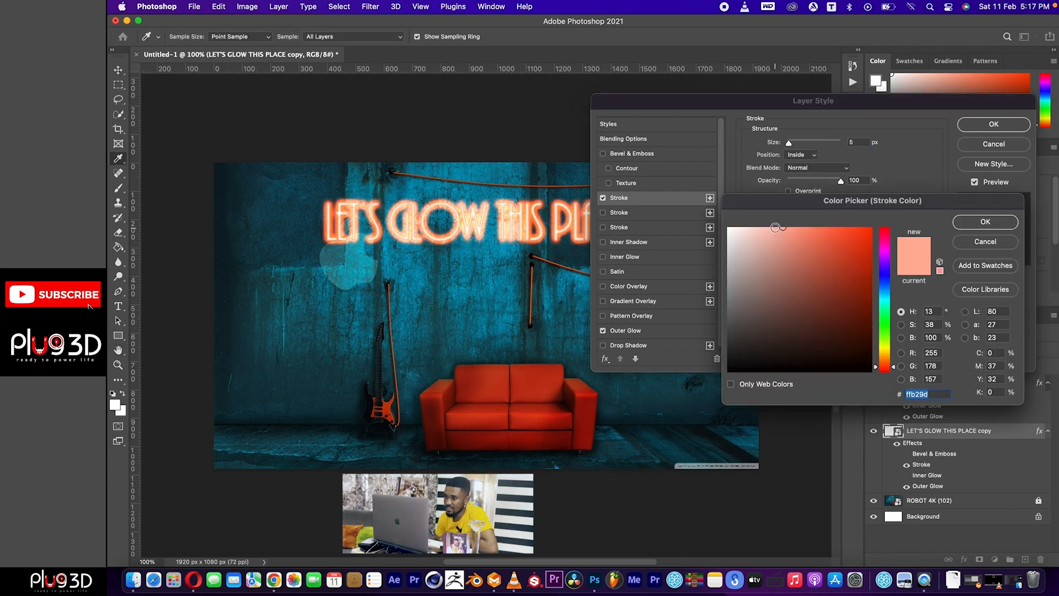
pyautogui.click(528, 373)
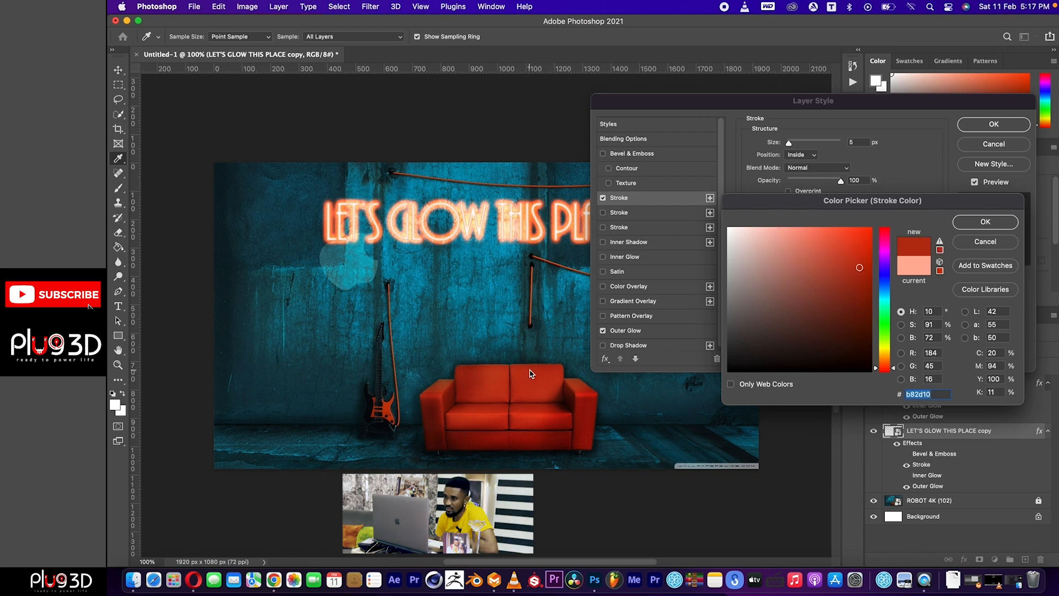
pyautogui.click(465, 375)
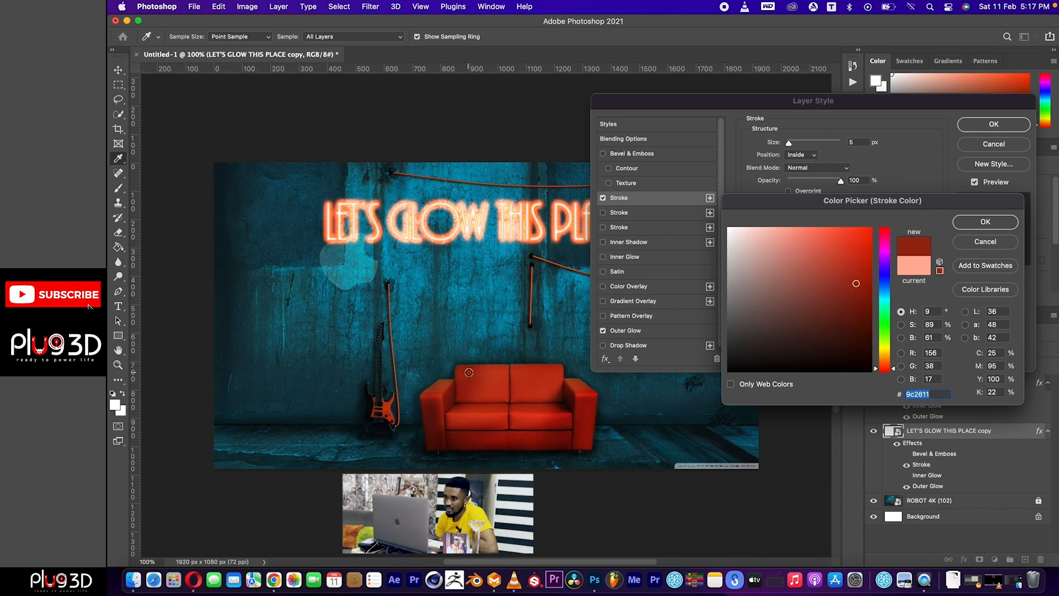
pyautogui.click(466, 372)
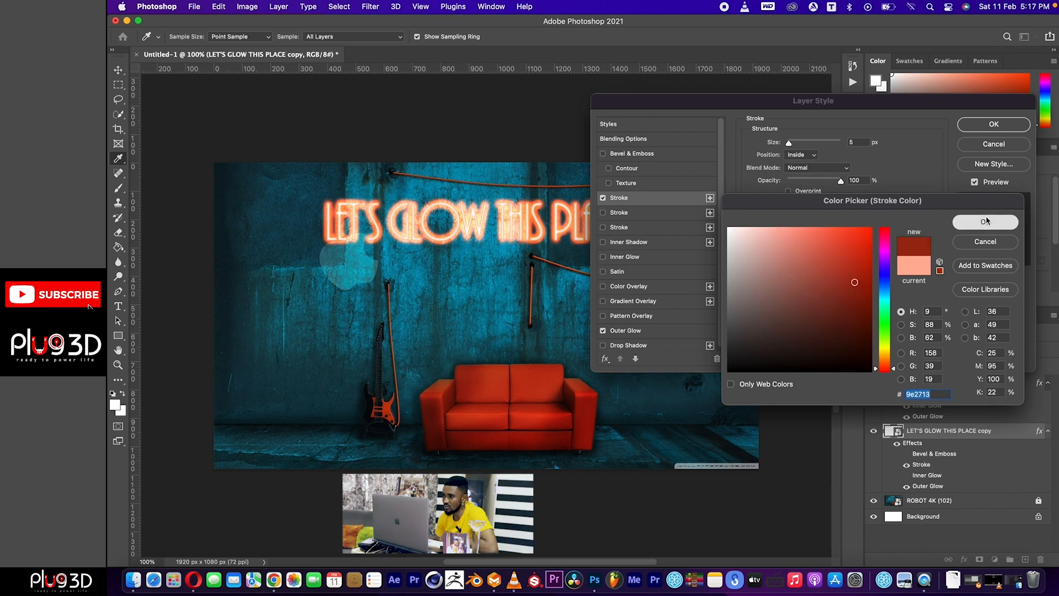
pyautogui.click(985, 222)
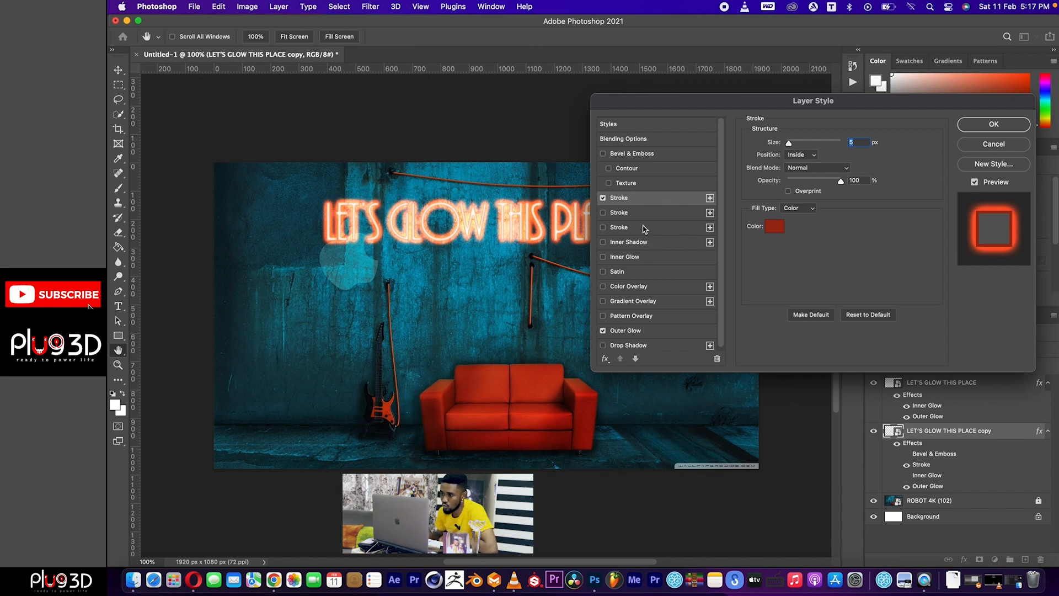
# - Set the copy layer's Outer Glow size to 250 px, with opacity at 100%
pyautogui.click(626, 331)
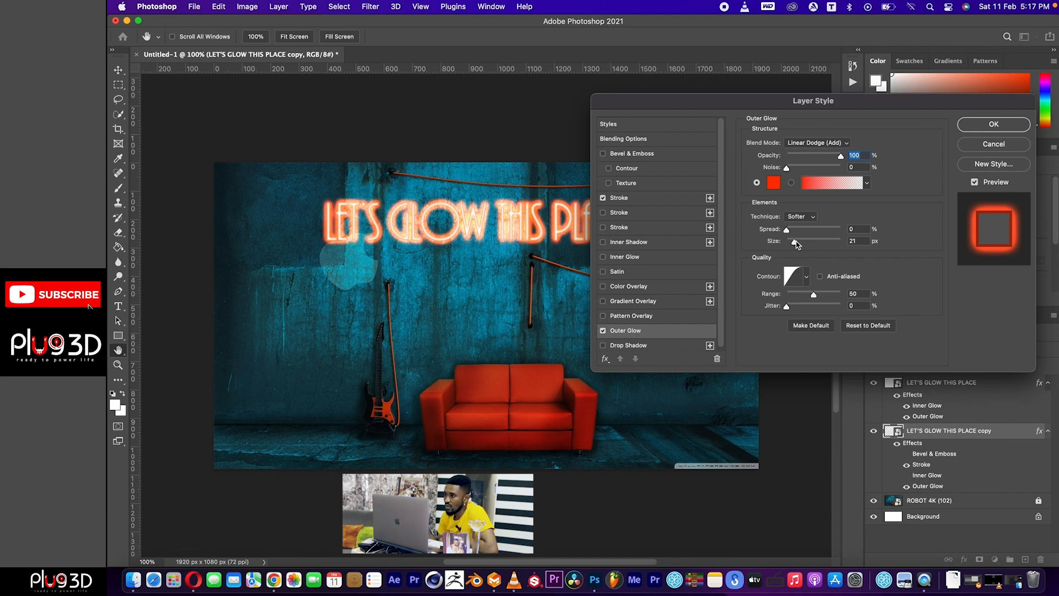
pyautogui.moveTo(796, 243); pyautogui.dragTo(858, 246)
pyautogui.click(864, 241)
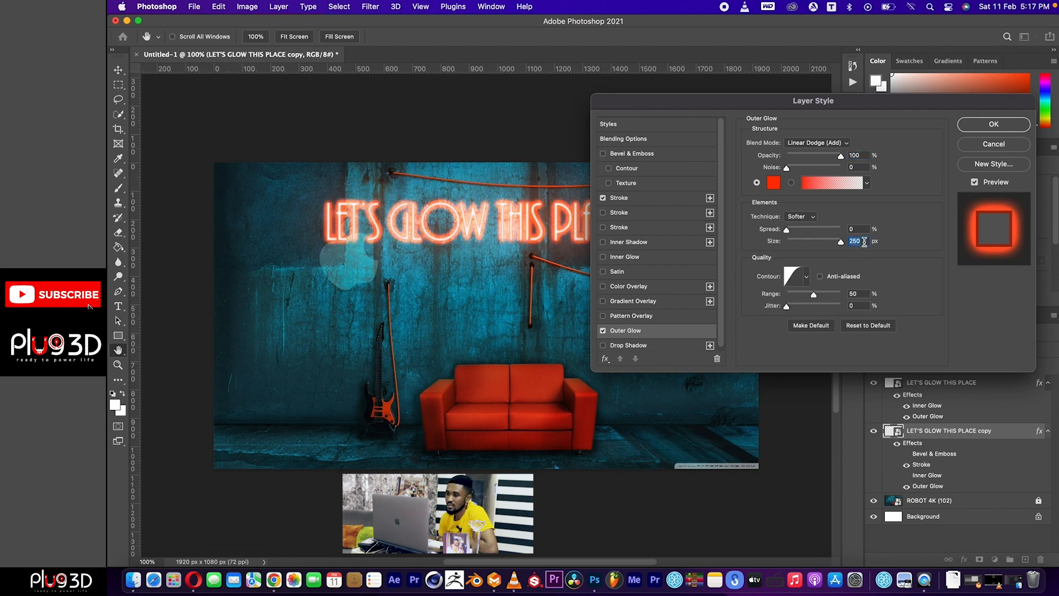
pyautogui.moveTo(704, 98)
pyautogui.mouseDown()
pyautogui.moveTo(770, 95)
pyautogui.moveTo(705, 89)
pyautogui.mouseUp()
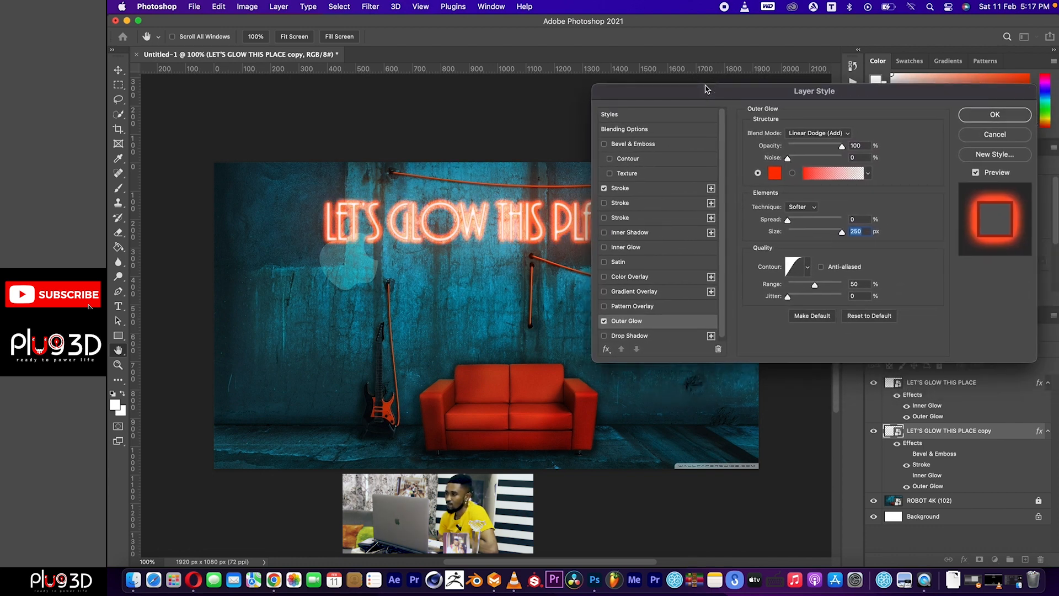
pyautogui.click(842, 147)
pyautogui.moveTo(841, 148)
pyautogui.mouseDown()
pyautogui.moveTo(818, 147)
pyautogui.moveTo(859, 145)
pyautogui.mouseUp()
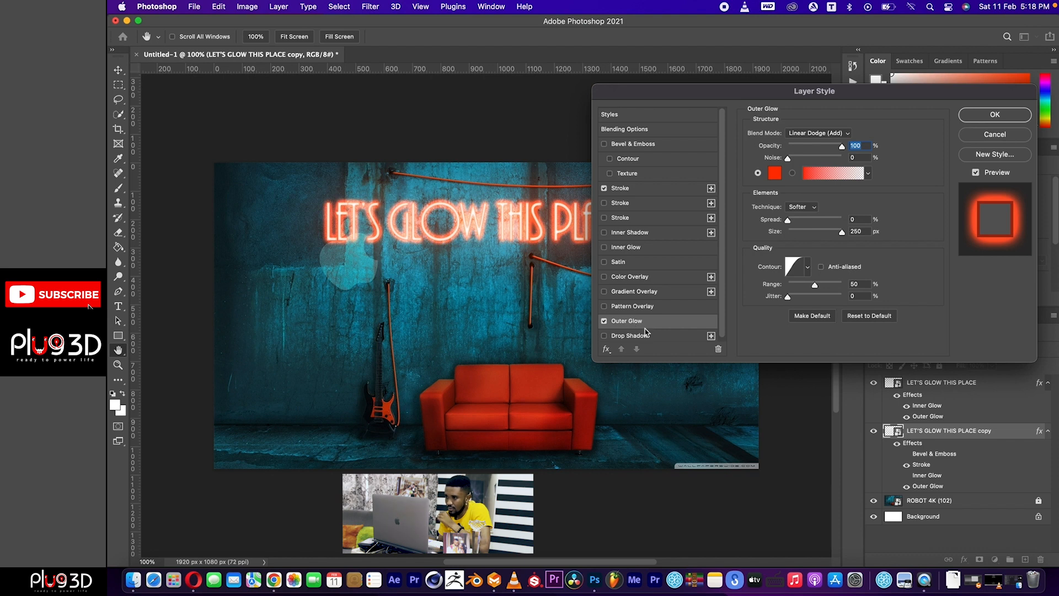
# - Add a Drop Shadow to the copy layer with Linear Light blending, distance 24 px, spread 25% and size 29 px, and apply the layer style
pyautogui.click(628, 335)
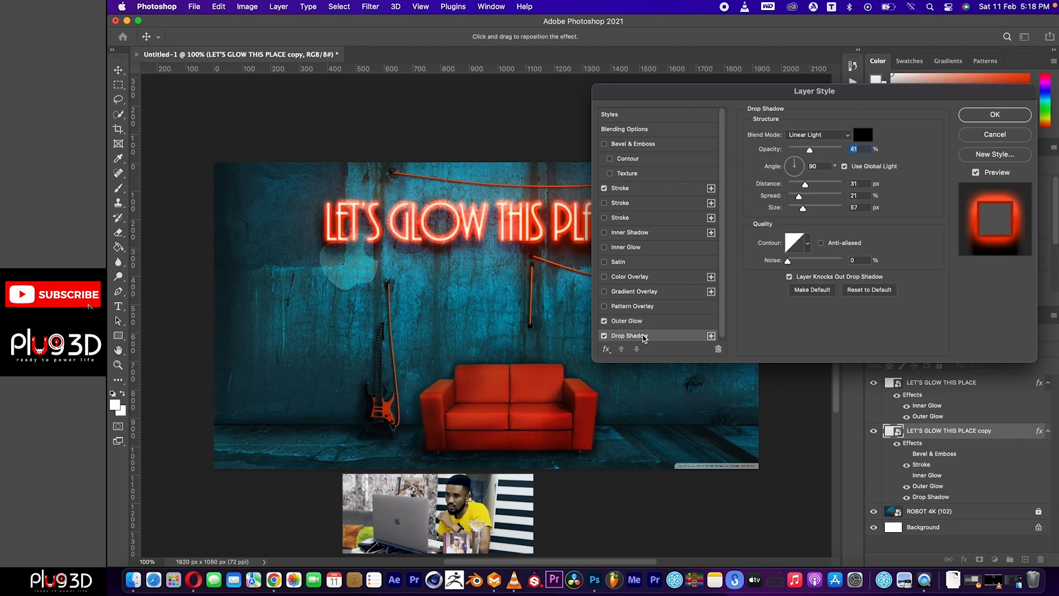
pyautogui.moveTo(645, 92)
pyautogui.mouseDown()
pyautogui.moveTo(747, 99)
pyautogui.moveTo(649, 91)
pyautogui.mouseUp()
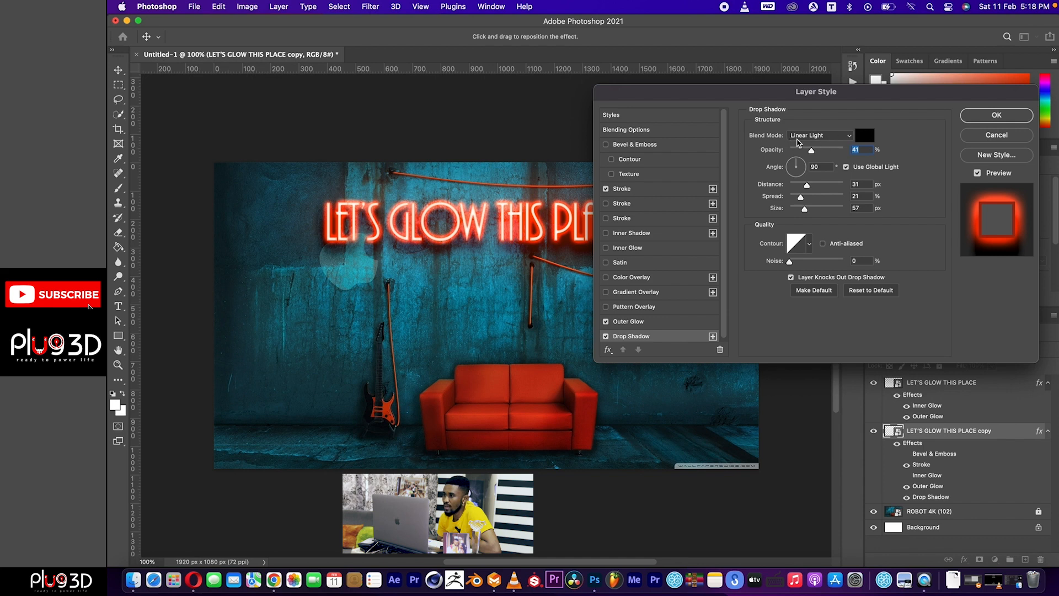
pyautogui.click(830, 138)
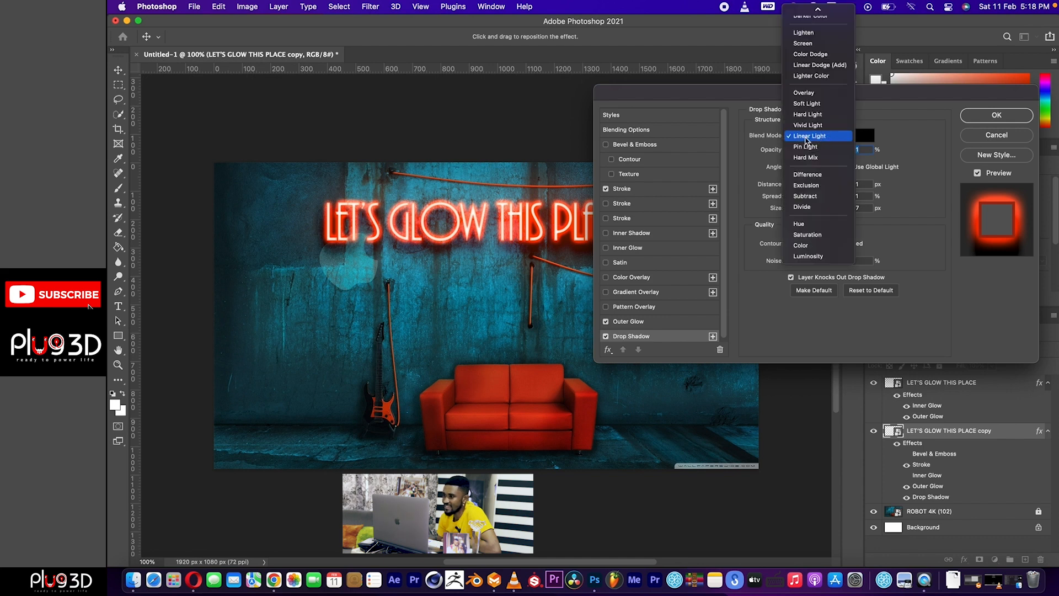
pyautogui.scroll(5, 812, 155)
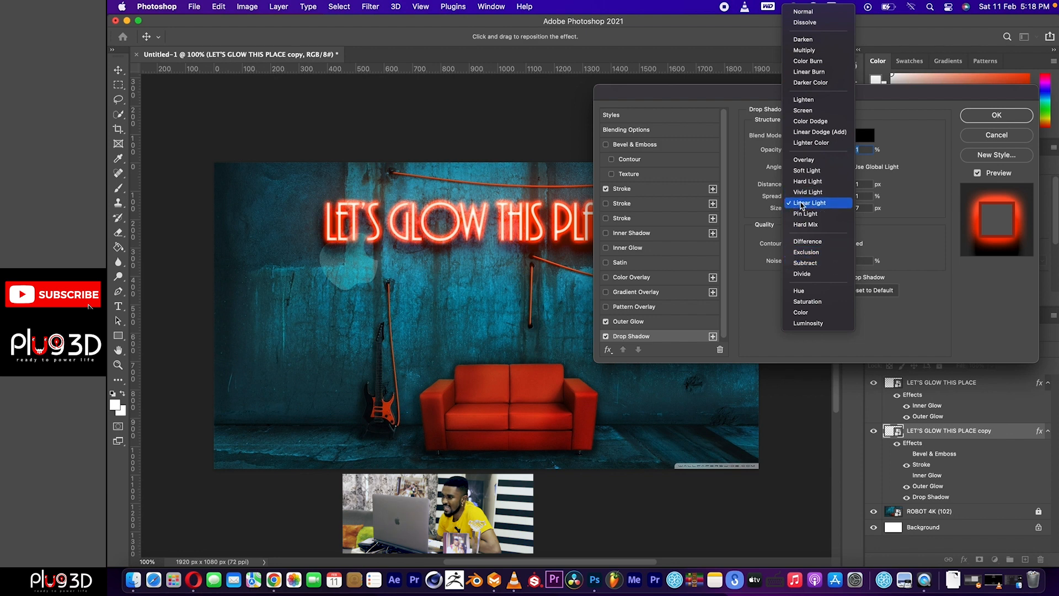
pyautogui.click(819, 205)
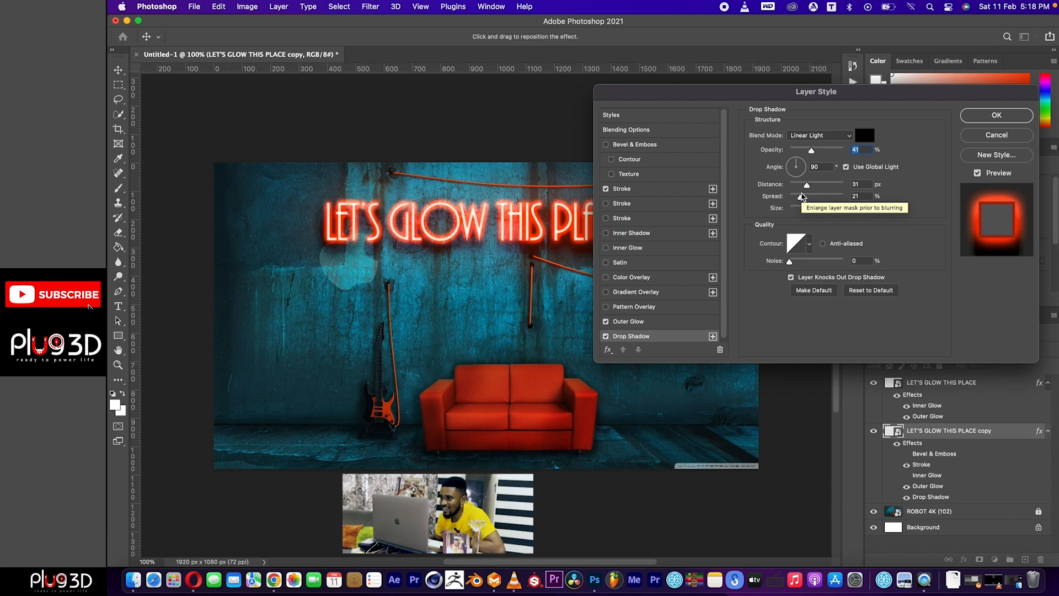
pyautogui.moveTo(806, 188); pyautogui.dragTo(803, 188)
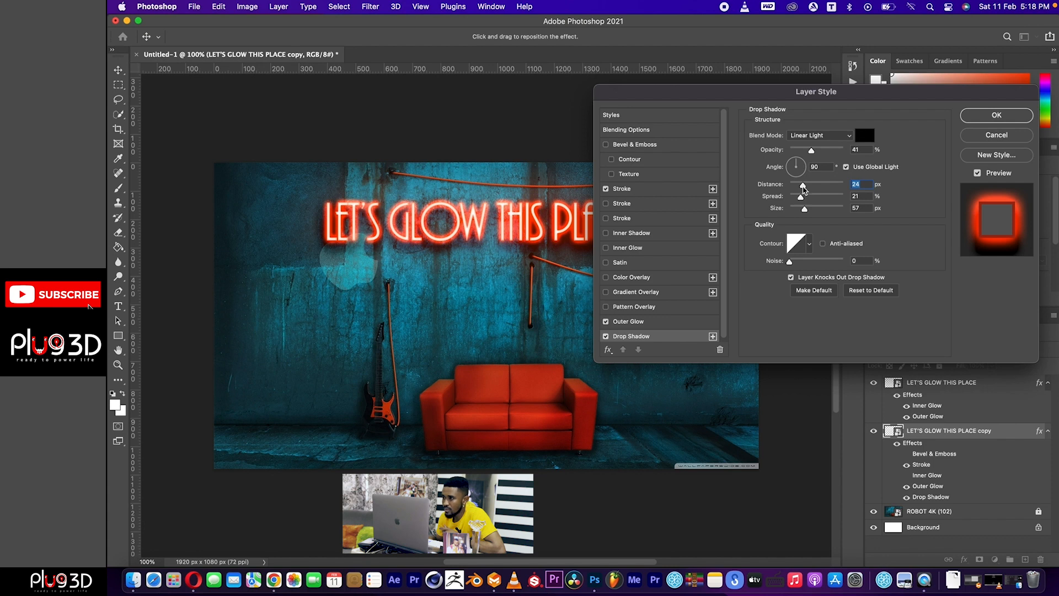
pyautogui.moveTo(800, 205); pyautogui.dragTo(803, 198)
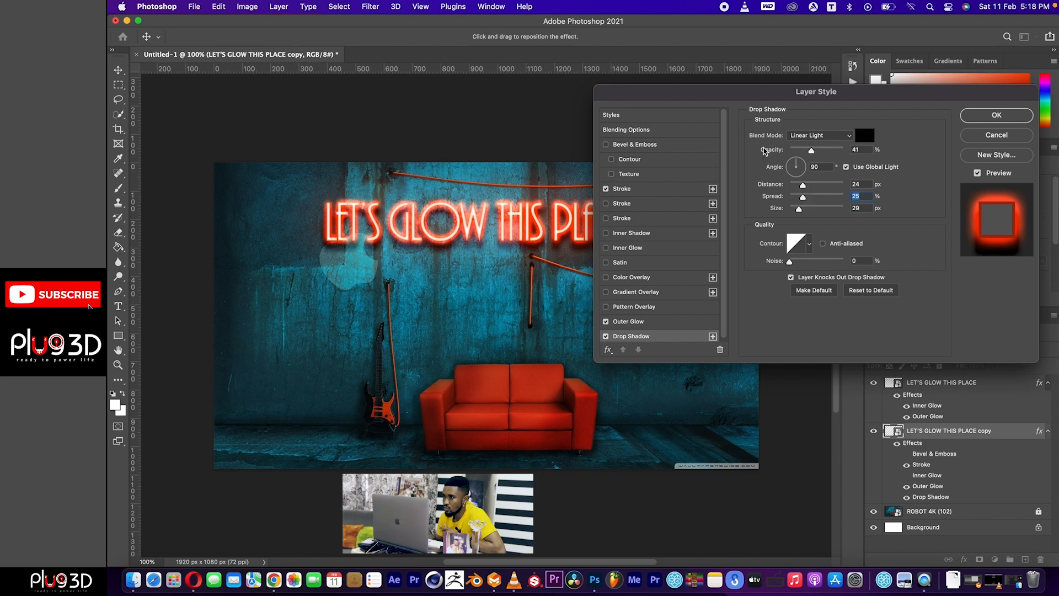
pyautogui.moveTo(732, 98); pyautogui.dragTo(822, 95)
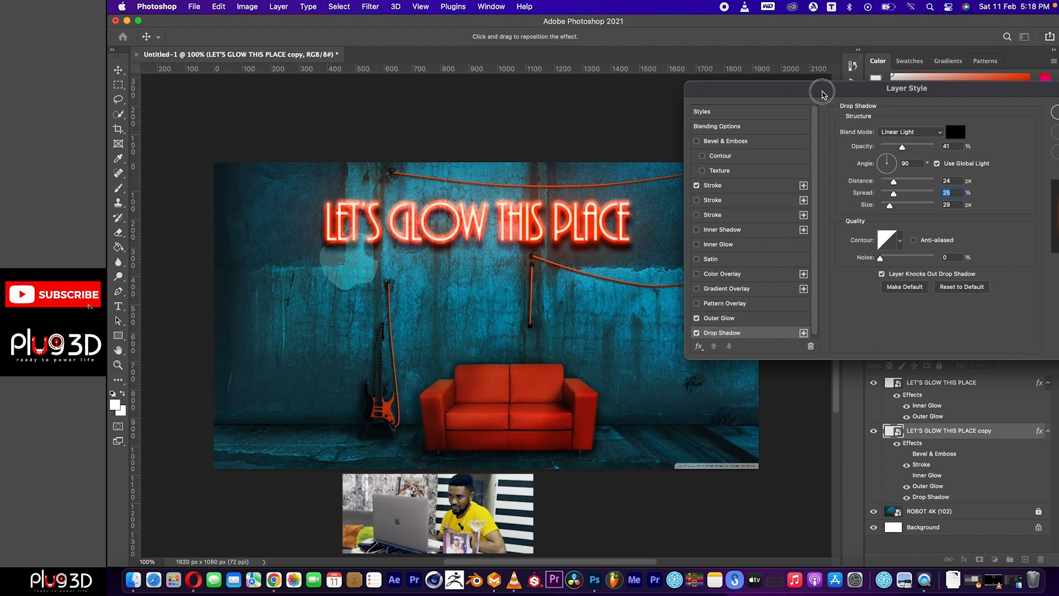
pyautogui.moveTo(822, 95); pyautogui.dragTo(811, 91)
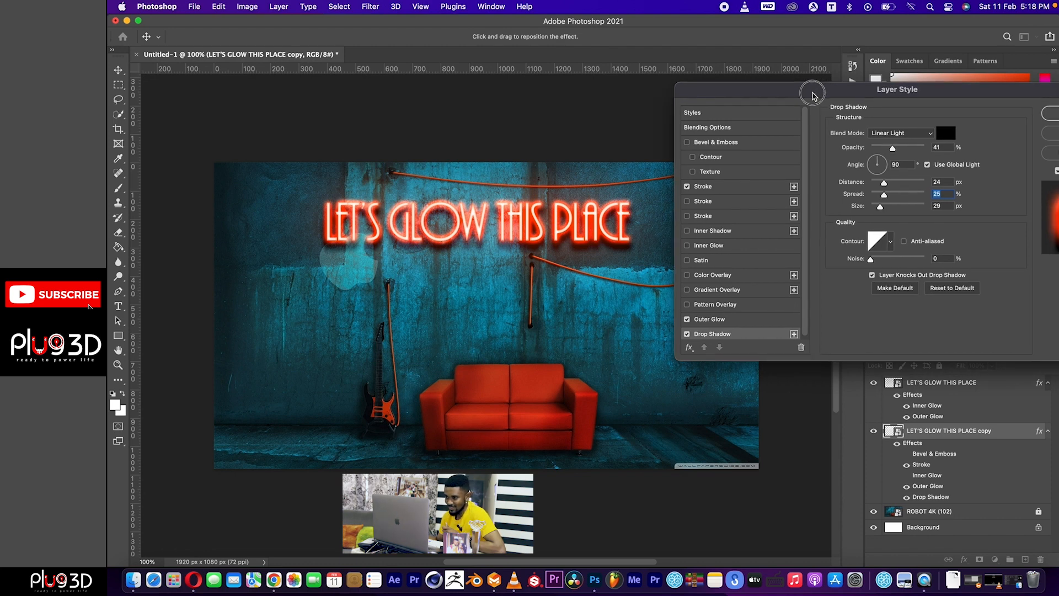
pyautogui.moveTo(875, 96); pyautogui.dragTo(848, 98)
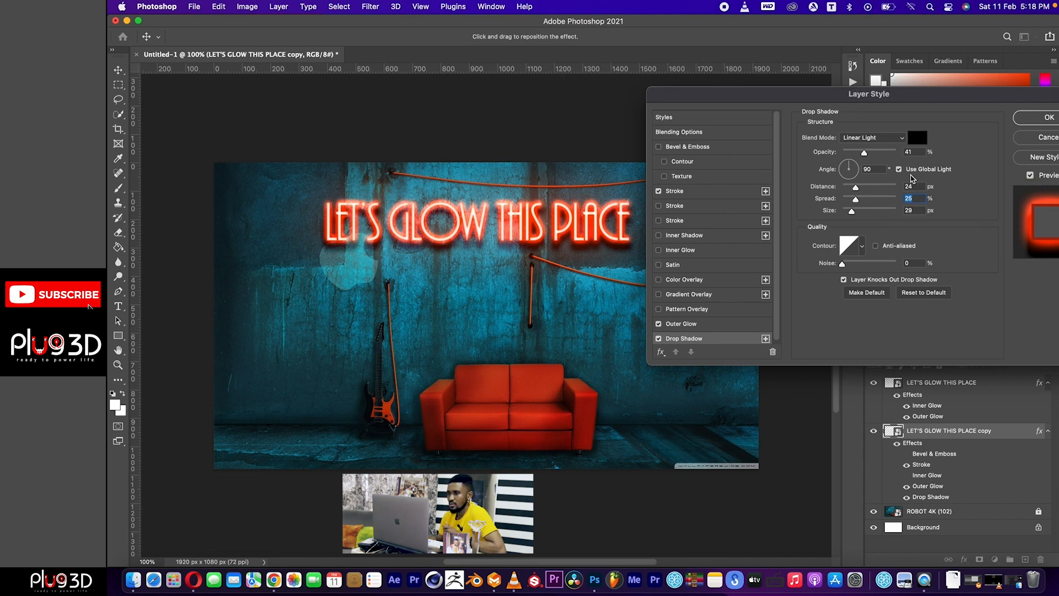
pyautogui.click(1047, 118)
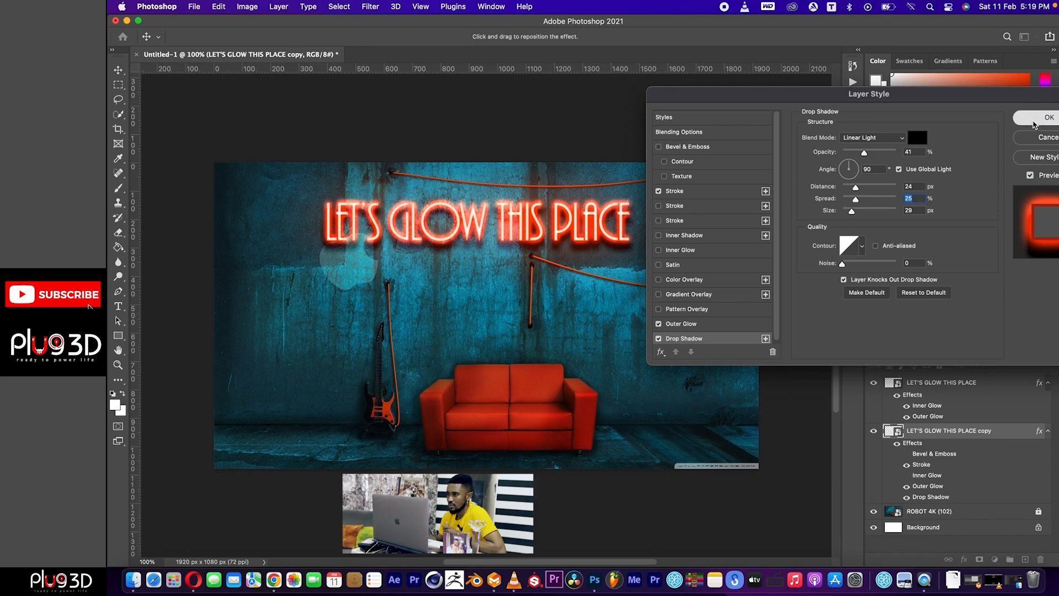
# - Set the Outer Glow size of the original LET'S GLOW THIS PLACE layer to 27 px and apply it
pyautogui.click(946, 385)
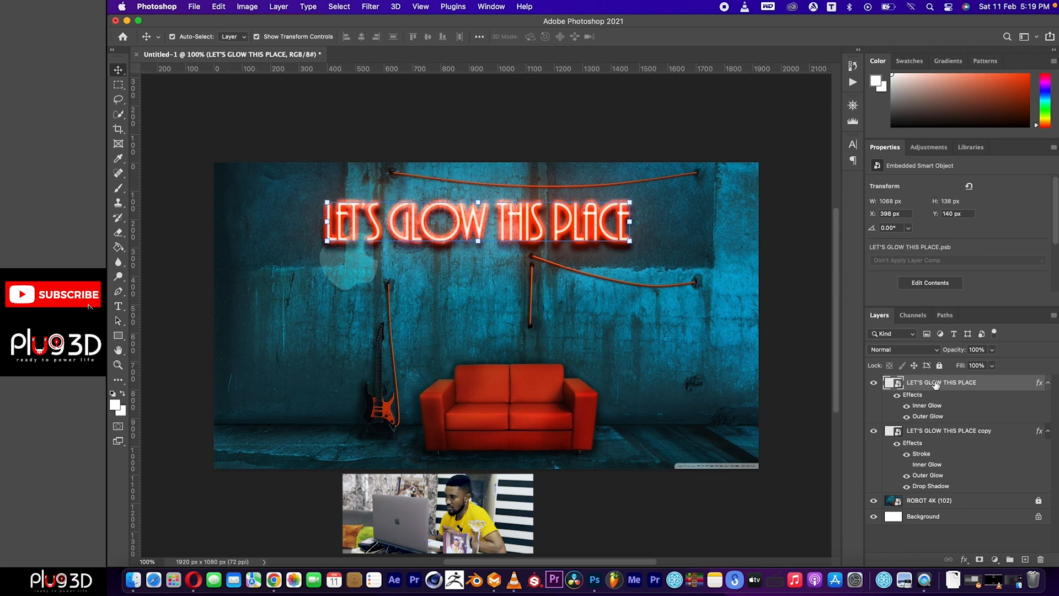
pyautogui.click(964, 559)
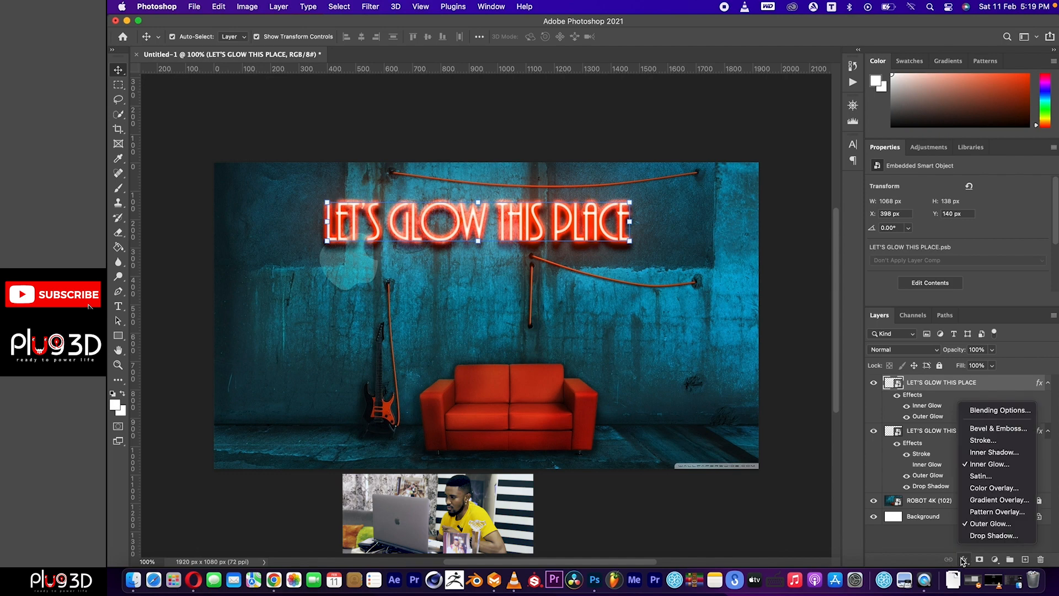
pyautogui.click(988, 413)
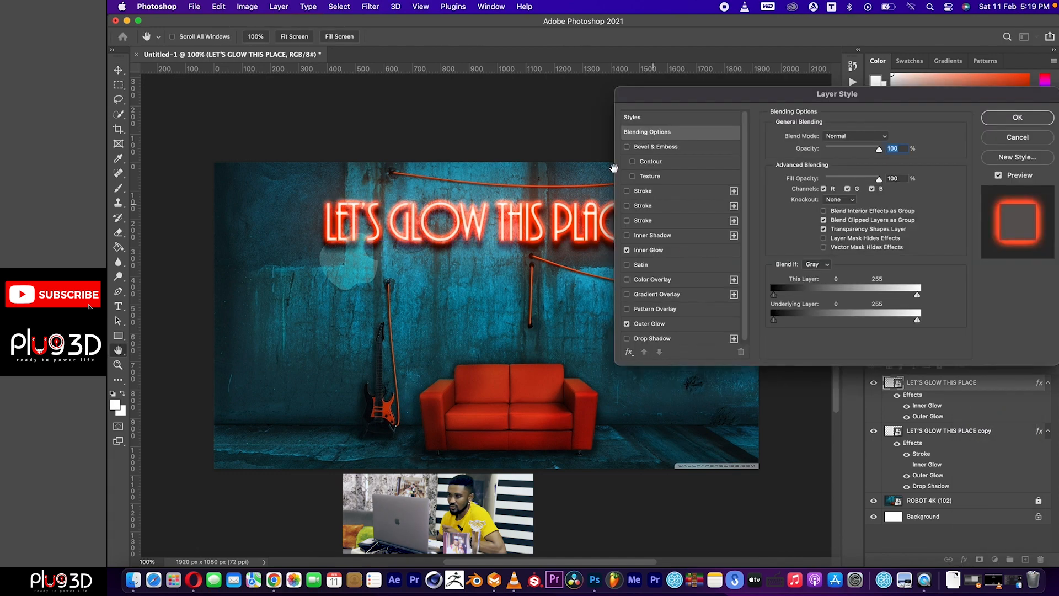
pyautogui.click(655, 325)
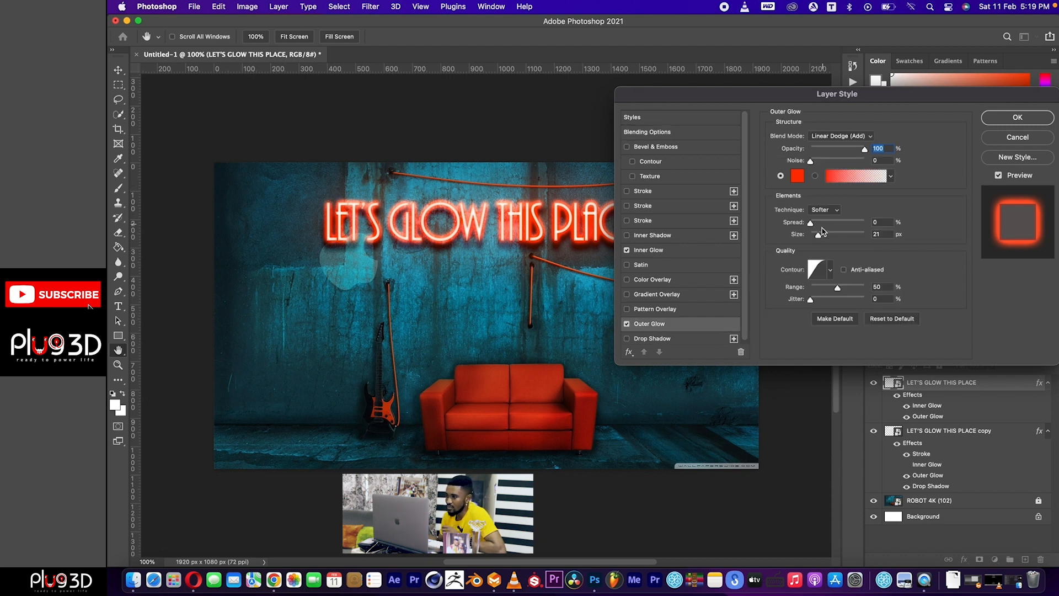
pyautogui.moveTo(818, 234); pyautogui.dragTo(821, 237)
pyautogui.click(821, 237)
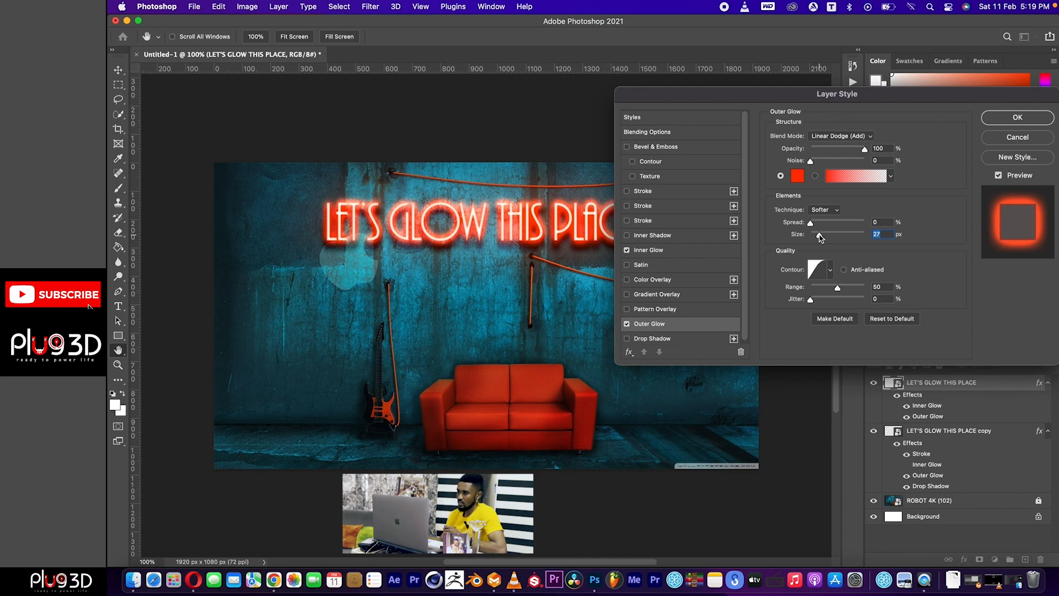
pyautogui.click(1017, 117)
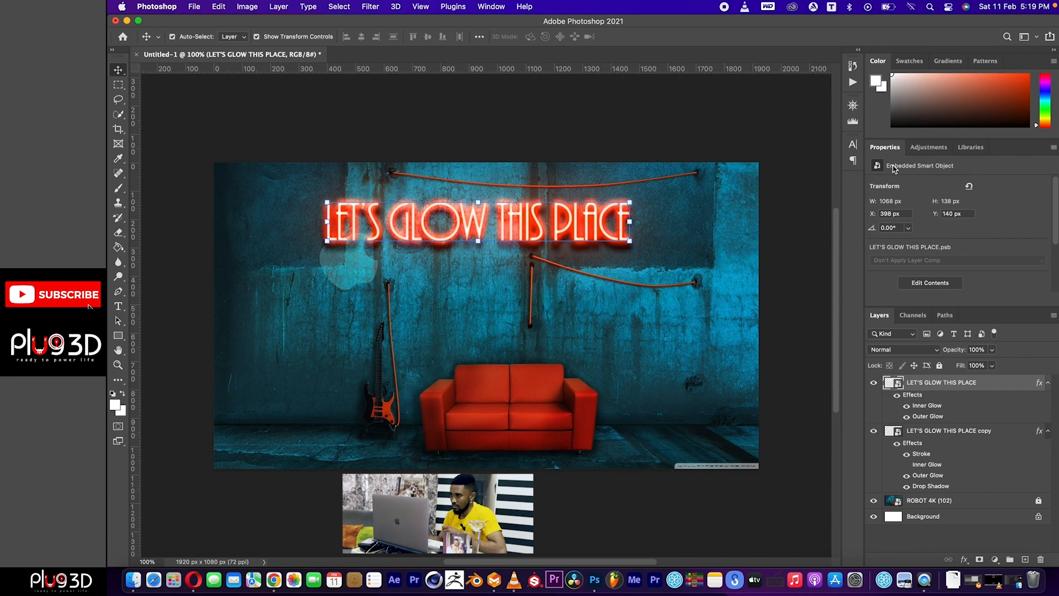
# - Examine the neon lettering up close, check the whole room composition at 100%, and deselect the text layer
pyautogui.click(853, 105)
pyautogui.click(823, 172)
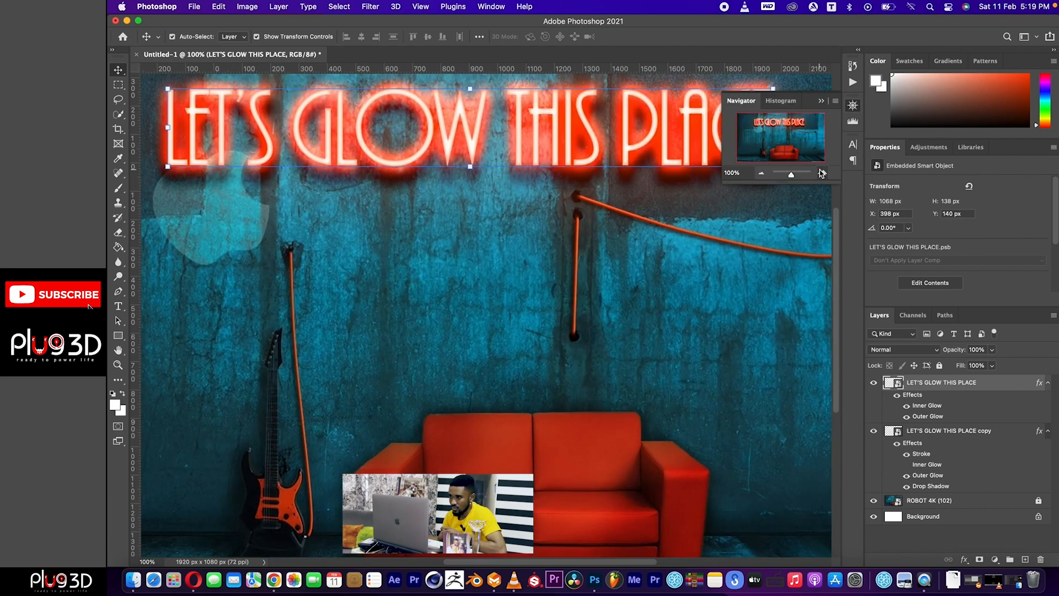
pyautogui.scroll(5, 596, 287)
pyautogui.scroll(1, 593, 287)
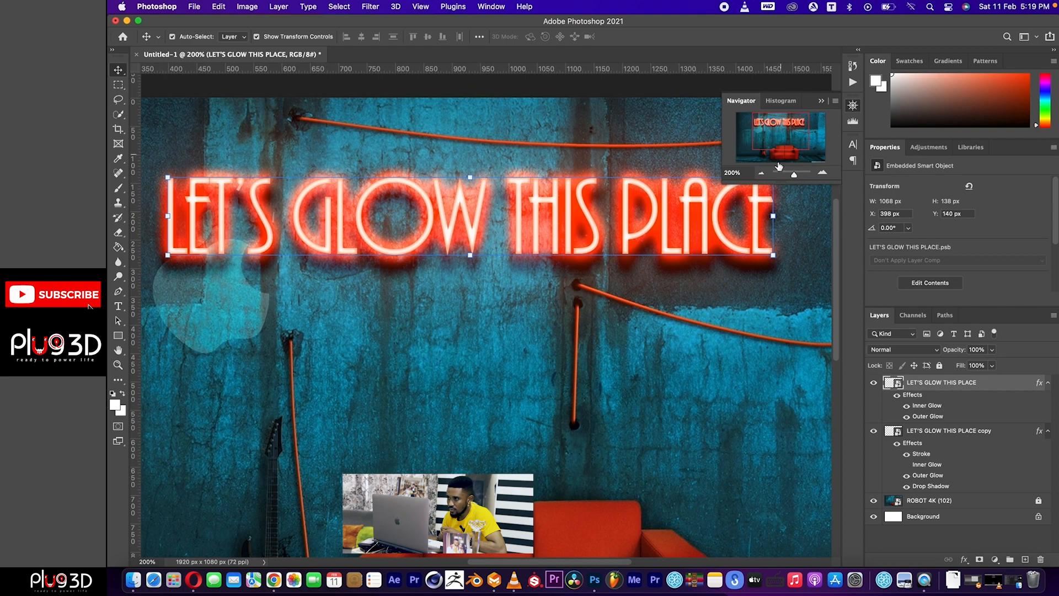
pyautogui.click(823, 173)
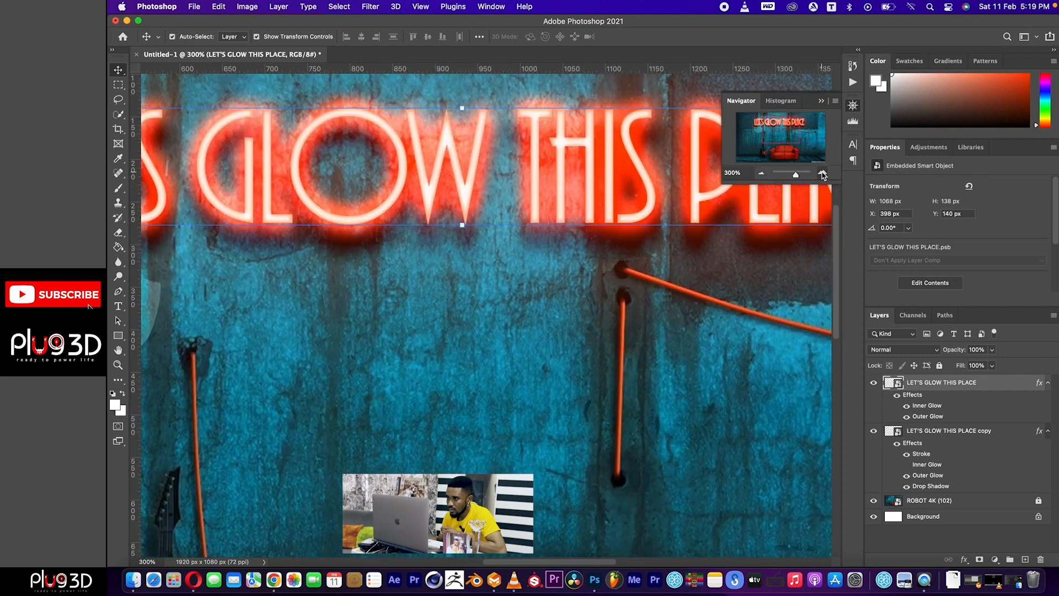
pyautogui.click(761, 172)
pyautogui.click(760, 172)
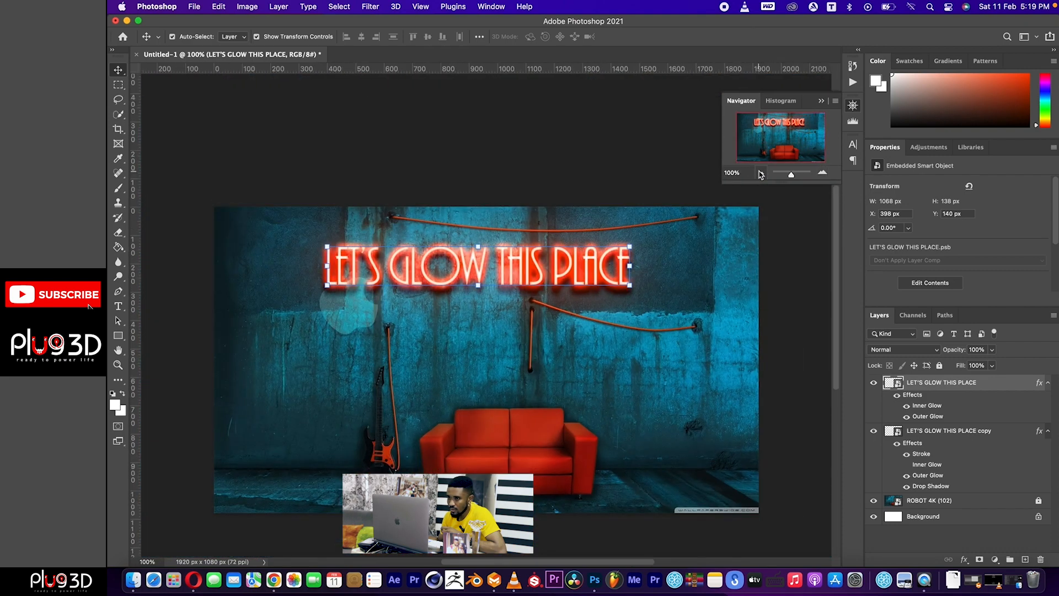
pyautogui.scroll(-3, 637, 308)
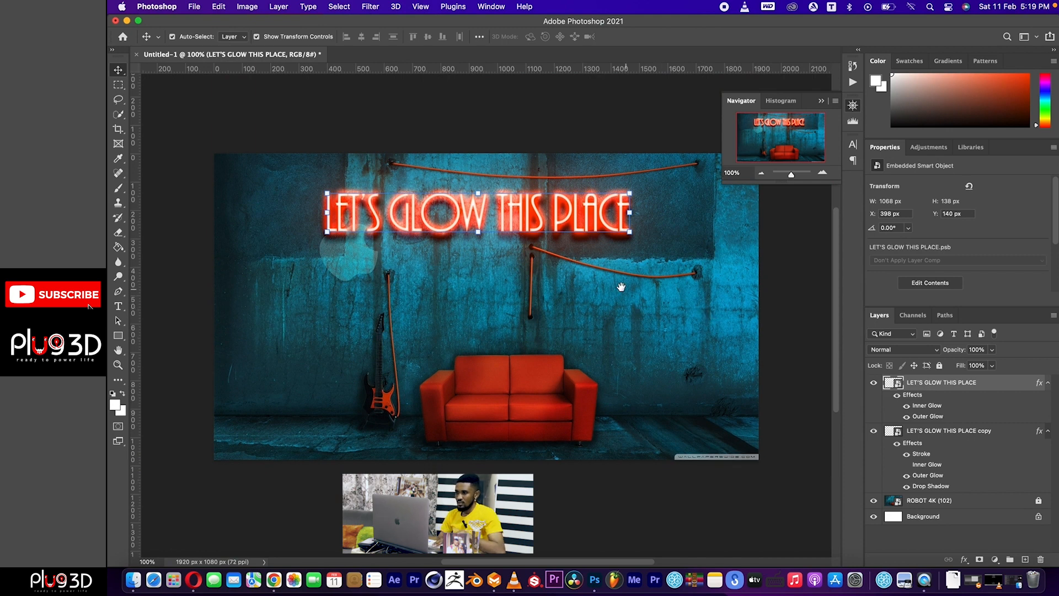
pyautogui.moveTo(621, 286); pyautogui.dragTo(631, 294)
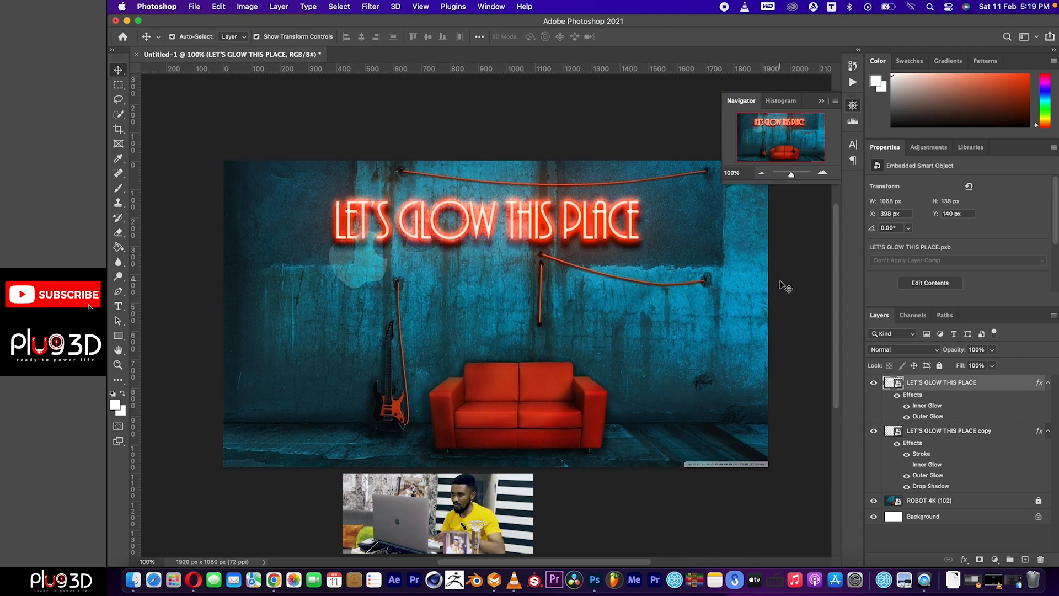
pyautogui.click(786, 287)
pyautogui.click(852, 105)
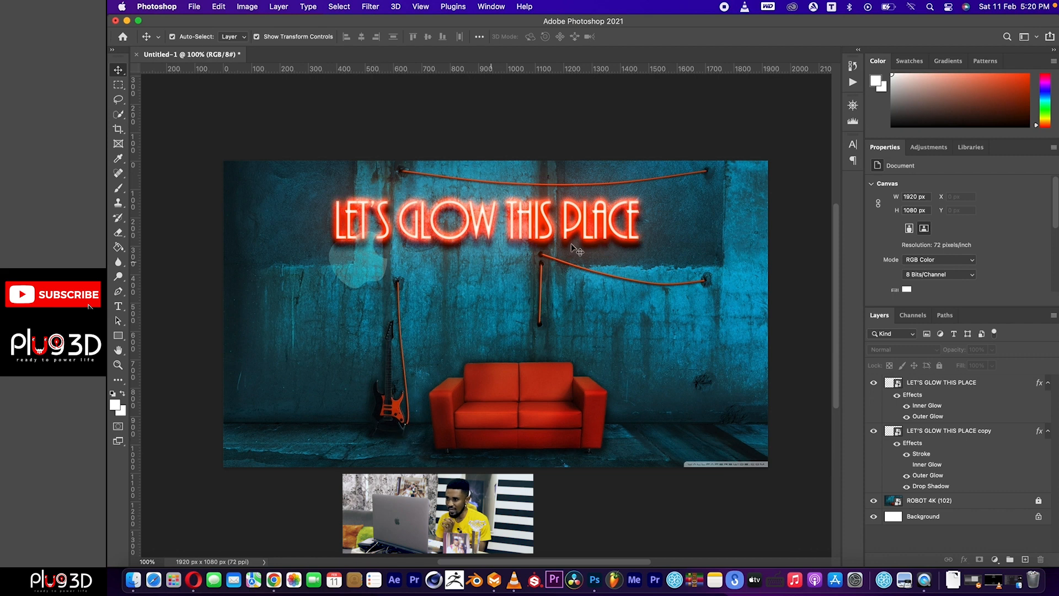
# - Start a Pen tool path along the upper red cable from its left end, adding a curved point near the middle
pyautogui.click(118, 293)
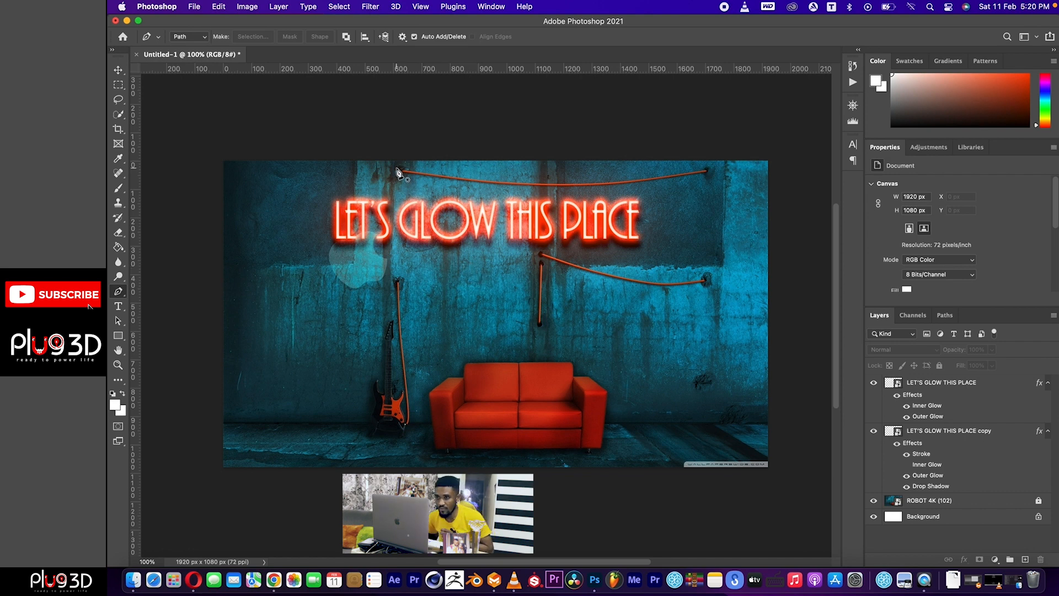
pyautogui.click(852, 107)
pyautogui.click(823, 173)
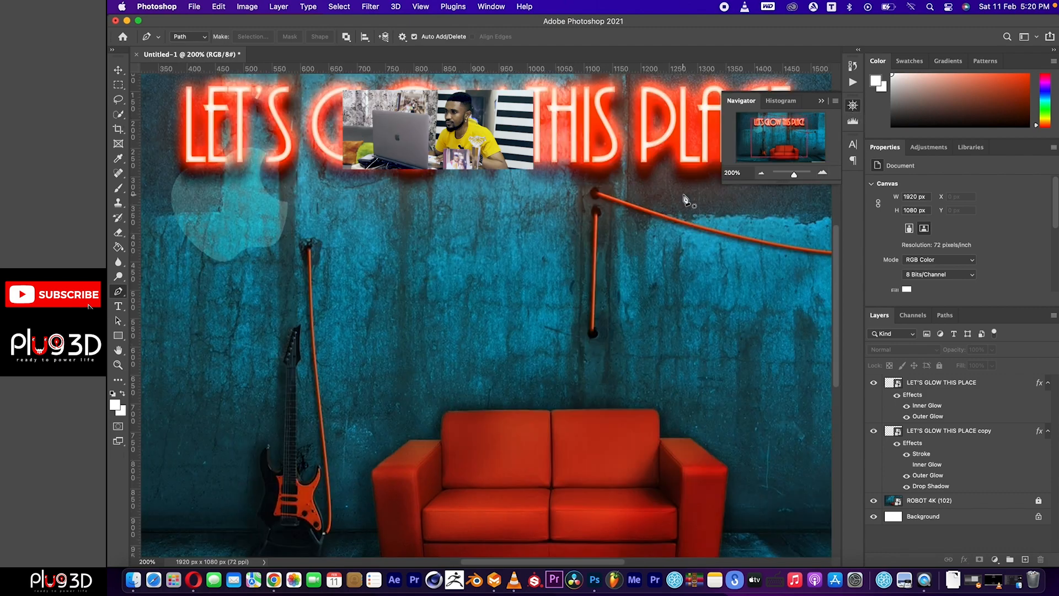
pyautogui.moveTo(584, 173); pyautogui.dragTo(485, 178)
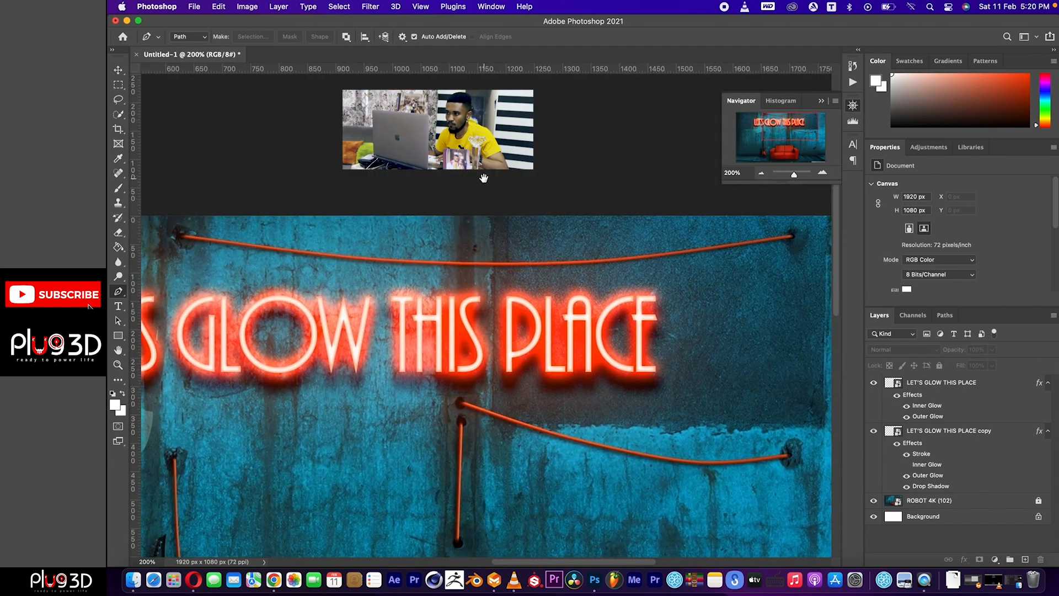
pyautogui.click(184, 241)
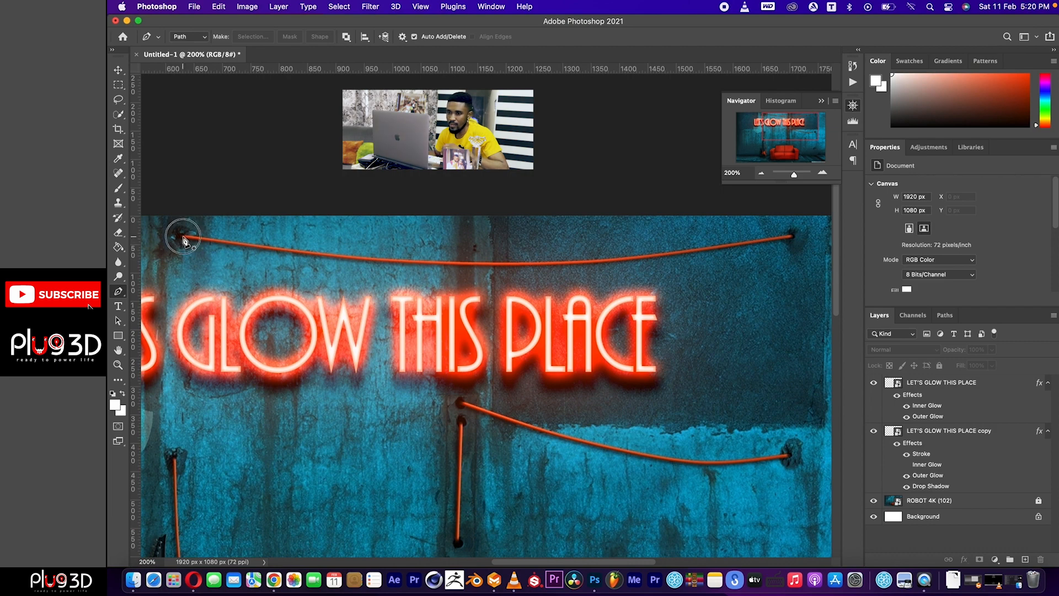
pyautogui.click(437, 263)
pyautogui.moveTo(439, 265); pyautogui.dragTo(495, 258)
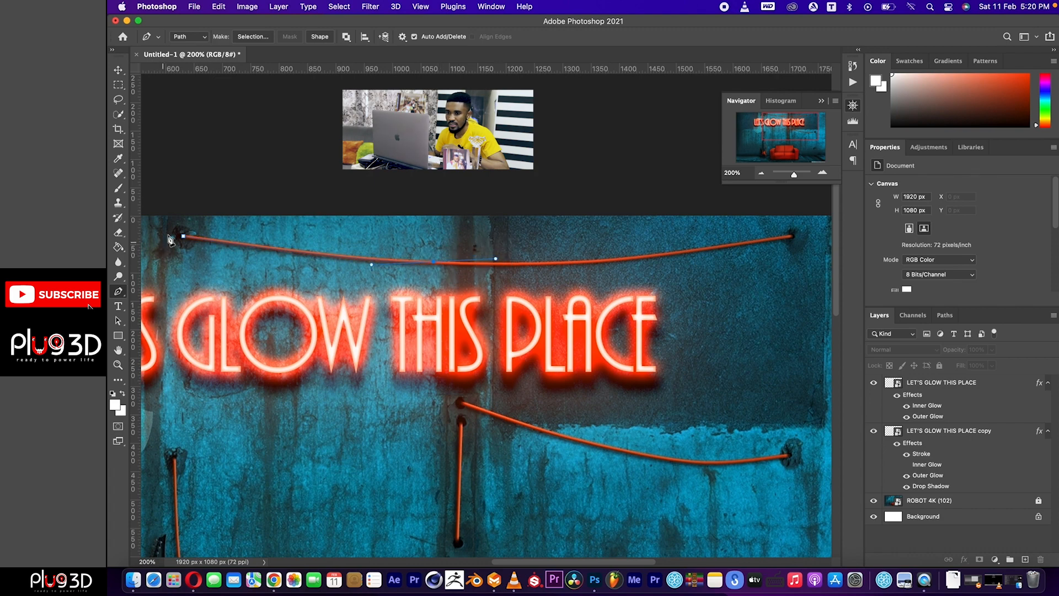
pyautogui.click(186, 238)
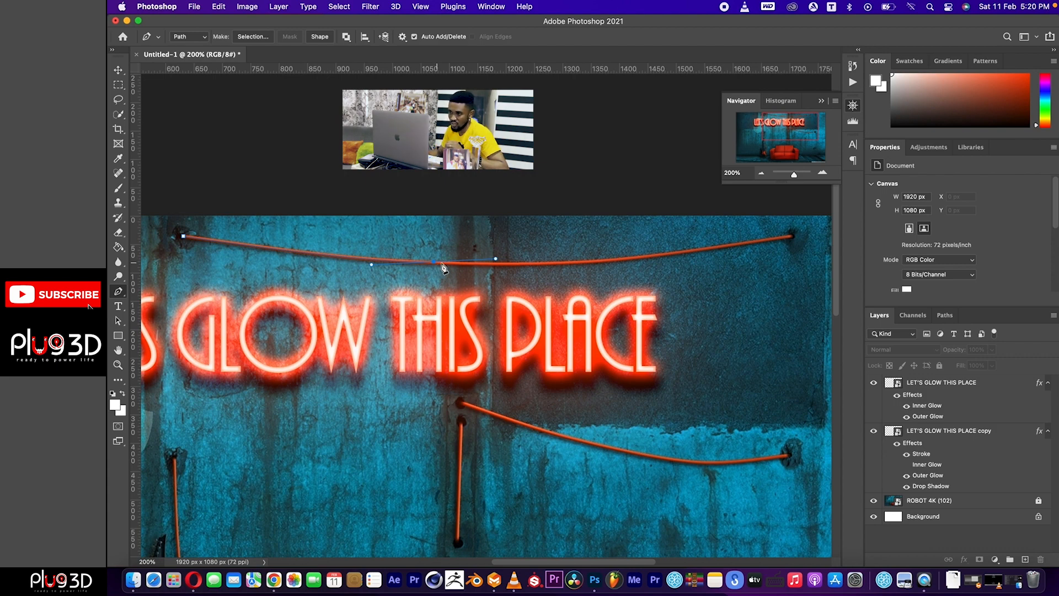
# - Continue the path to the upper cable's right end, adjusting its points and handles to follow the cable's sag
pyautogui.click(625, 264)
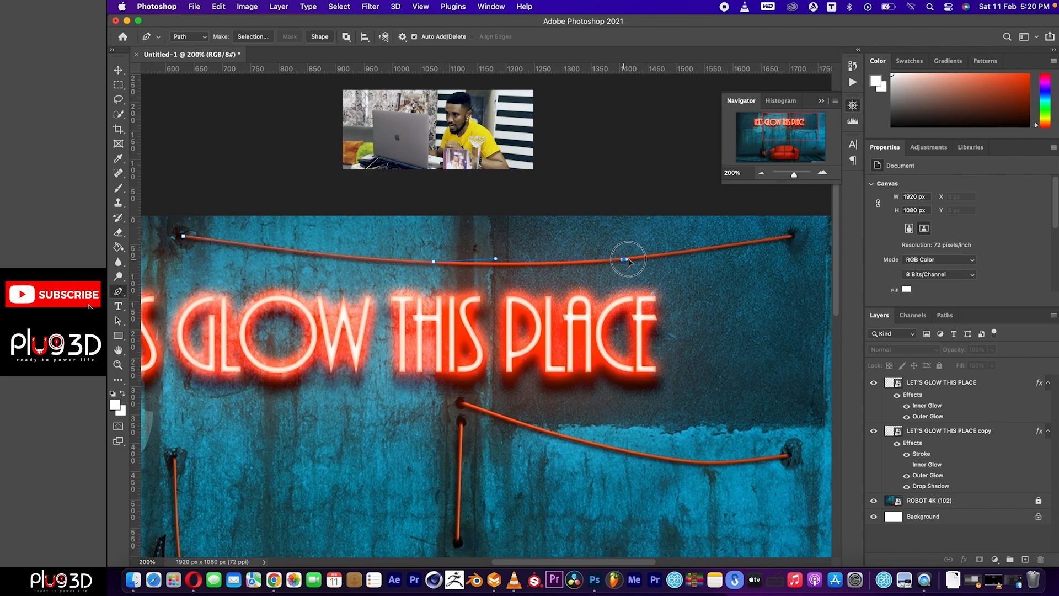
pyautogui.click(630, 259)
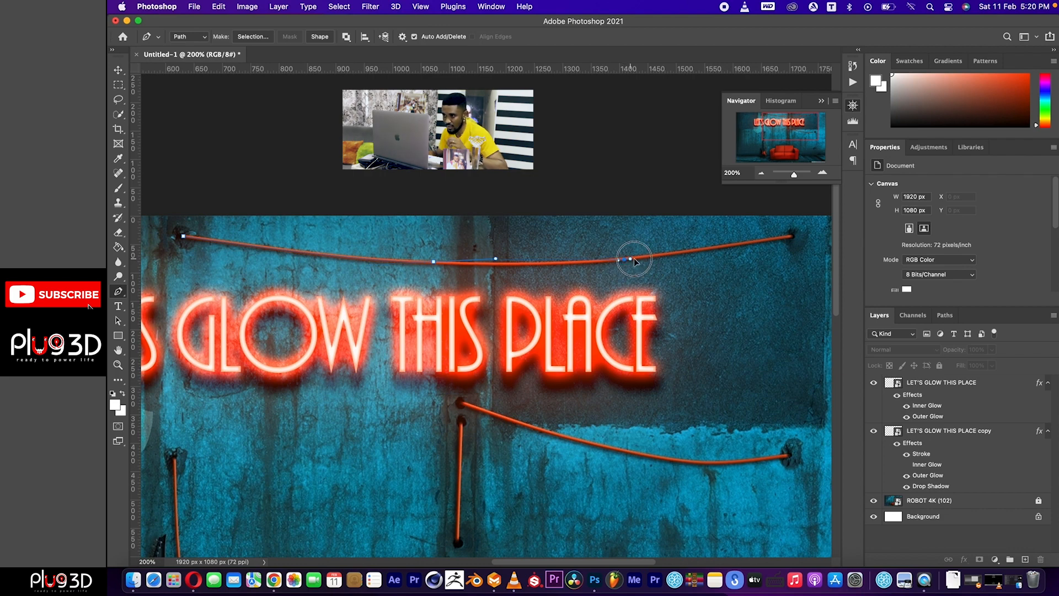
pyautogui.moveTo(634, 260); pyautogui.dragTo(647, 257)
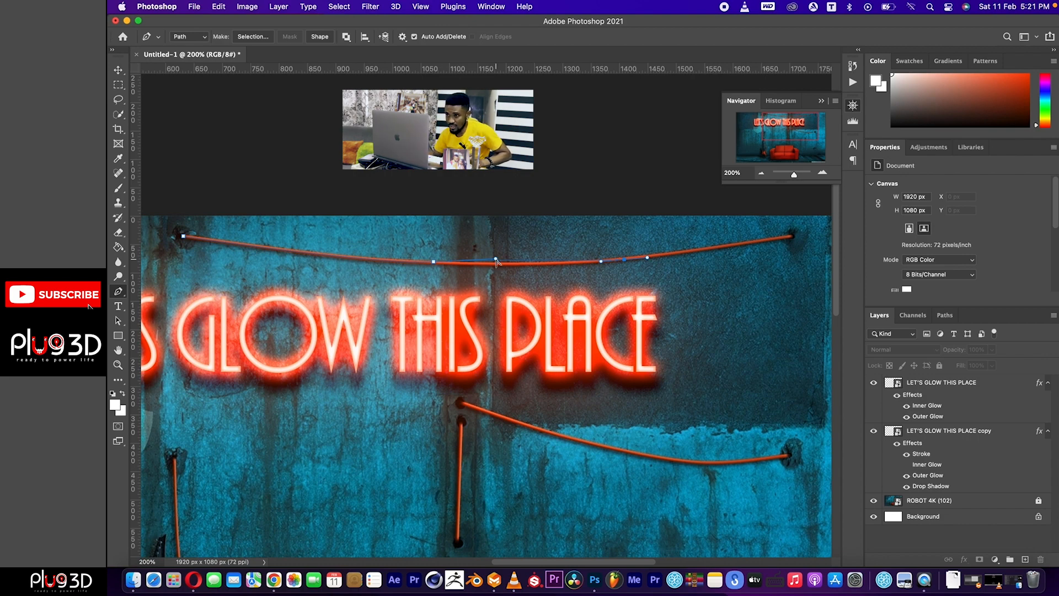
pyautogui.click(495, 260)
pyautogui.moveTo(496, 260); pyautogui.dragTo(491, 269)
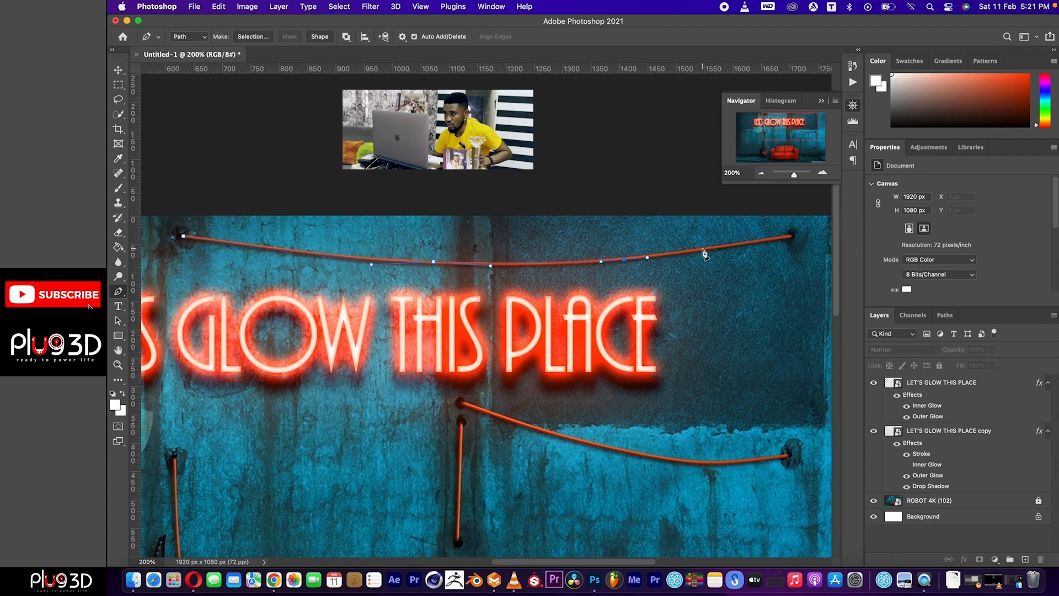
pyautogui.click(793, 238)
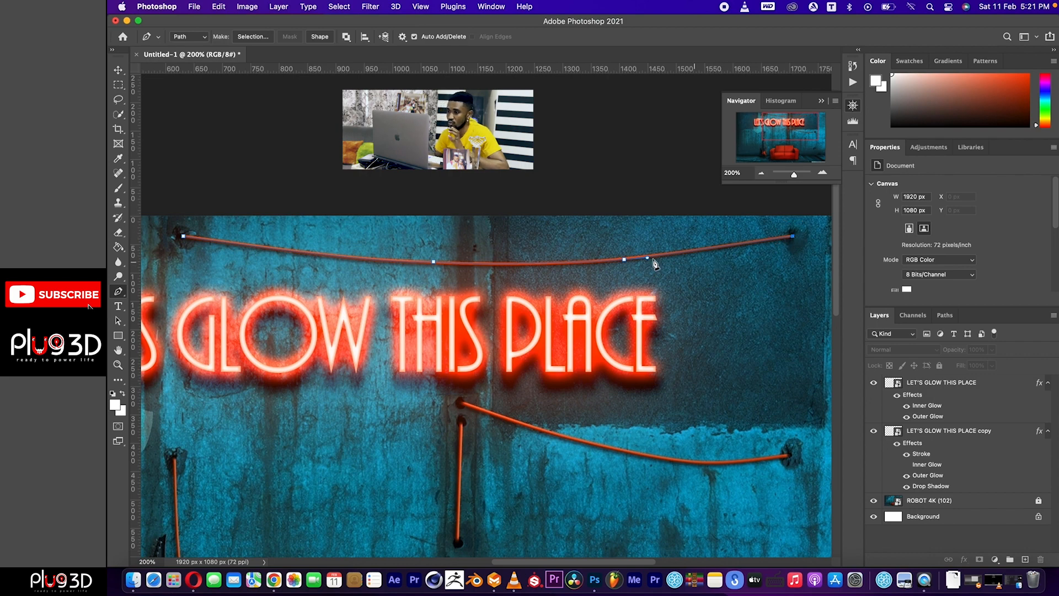
# - Choose the Hard Round brush with 100% hardness and add a new layer above the LET'S GLOW THIS PLACE layer
pyautogui.scroll(-1, 547, 260)
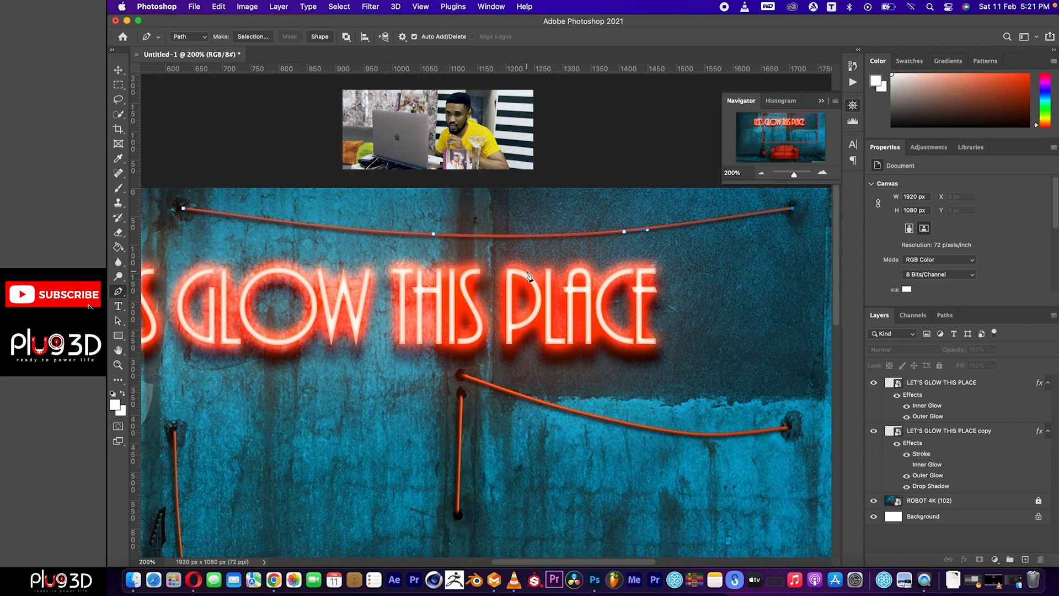
pyautogui.click(119, 189)
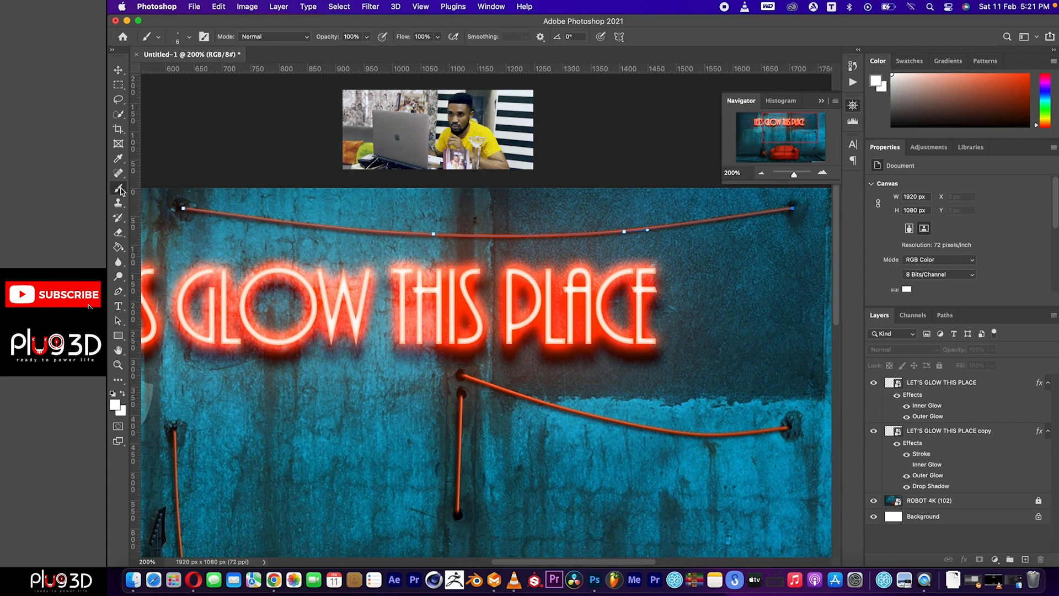
pyautogui.click(178, 36)
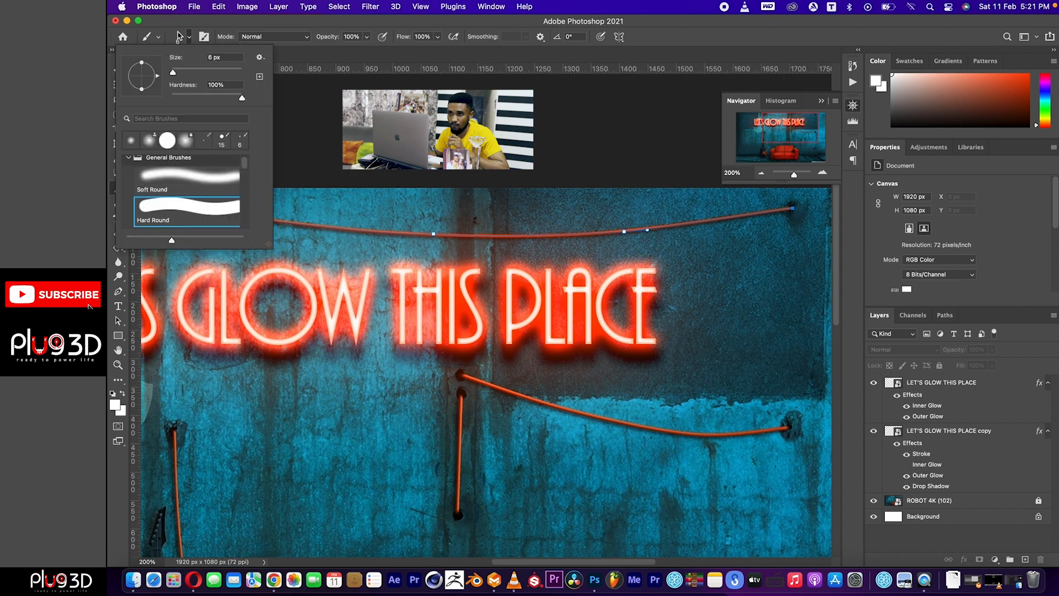
pyautogui.click(179, 214)
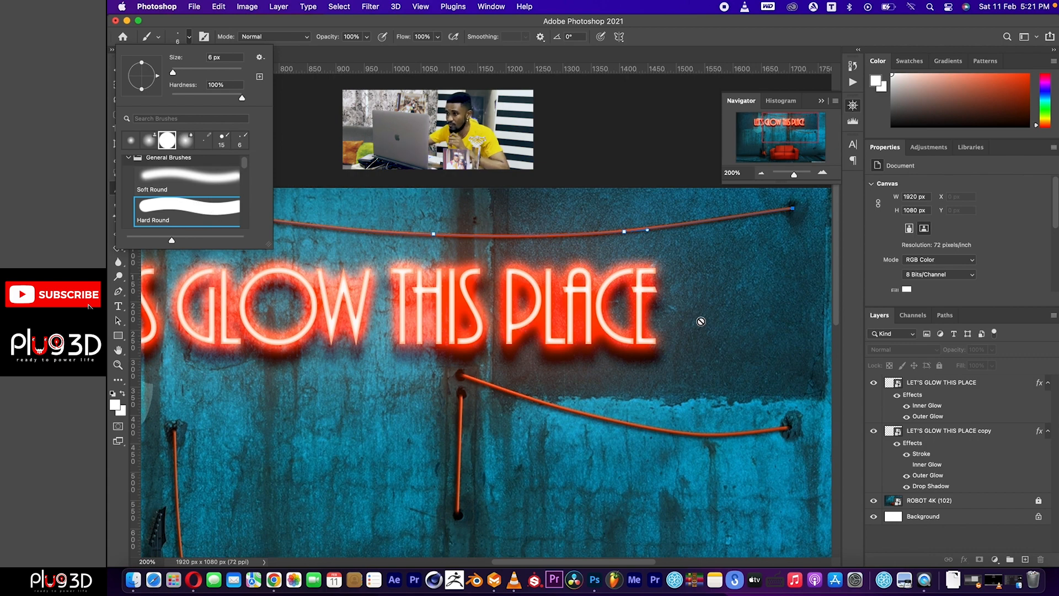
pyautogui.click(695, 291)
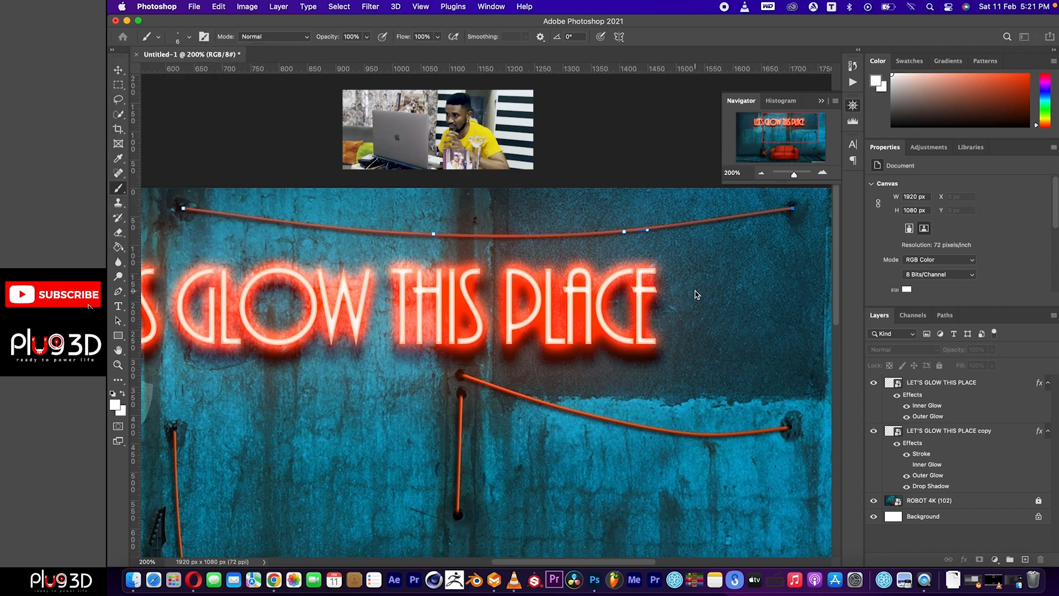
pyautogui.click(689, 294)
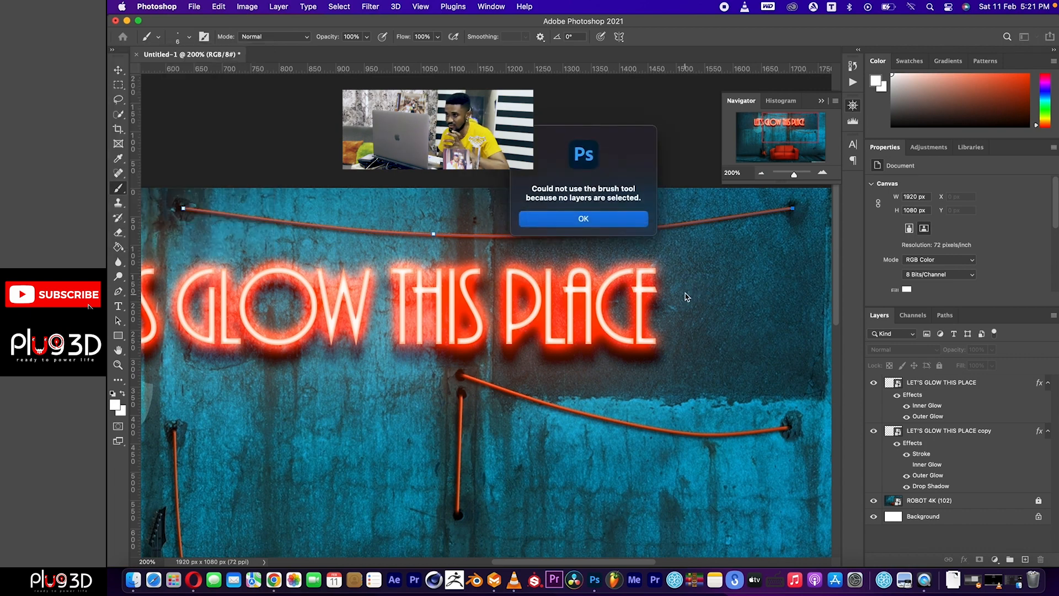
pyautogui.click(593, 220)
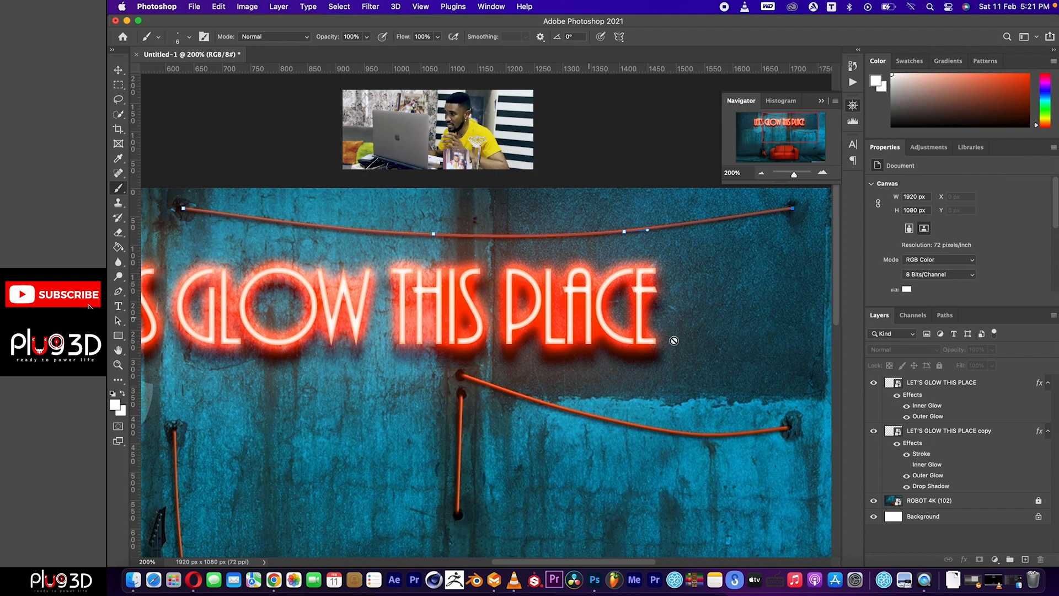
pyautogui.click(1025, 561)
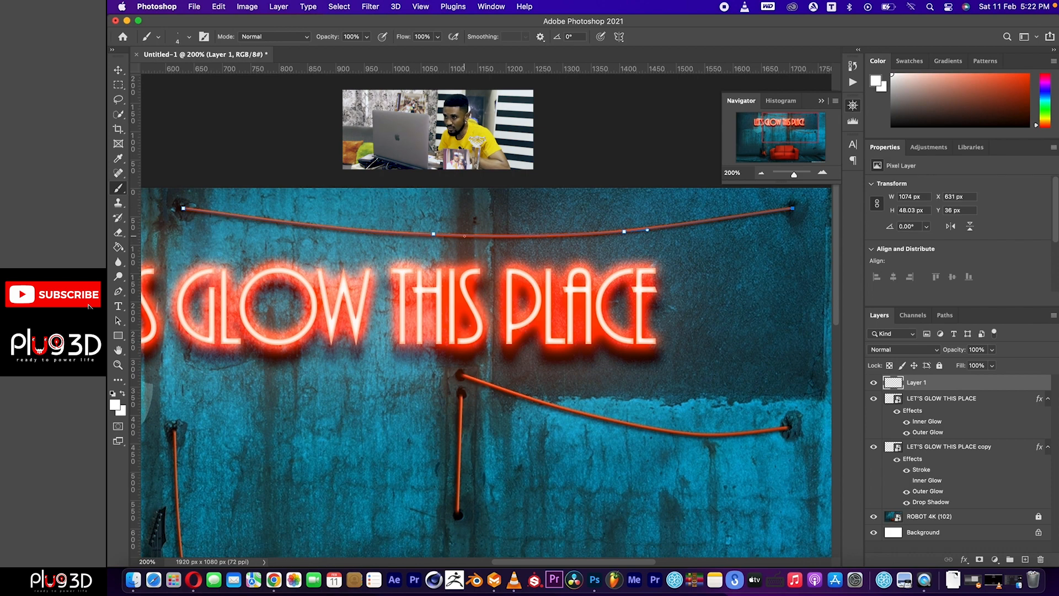
# - Stroke the cable path in white on Layer 1 with the Brush, Simulate Pressure off, and delete the path
pyautogui.click(118, 292)
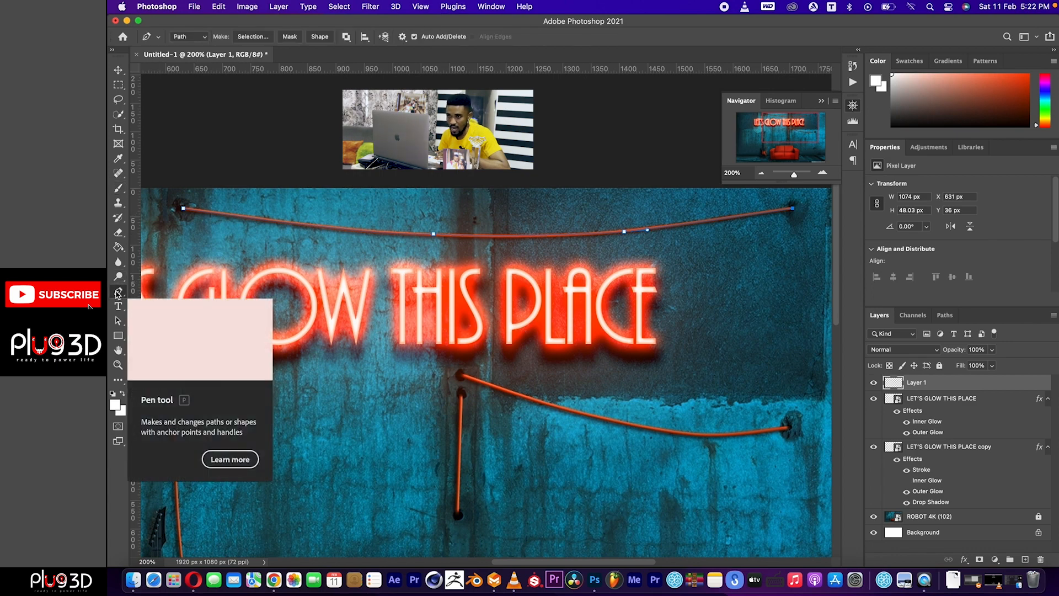
pyautogui.rightClick(375, 272)
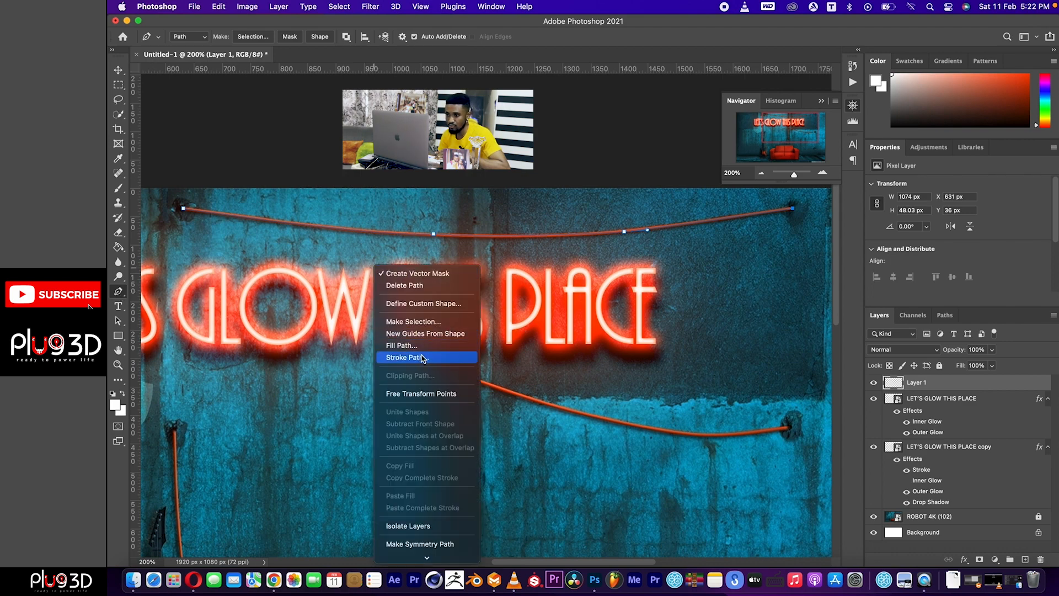
pyautogui.click(440, 356)
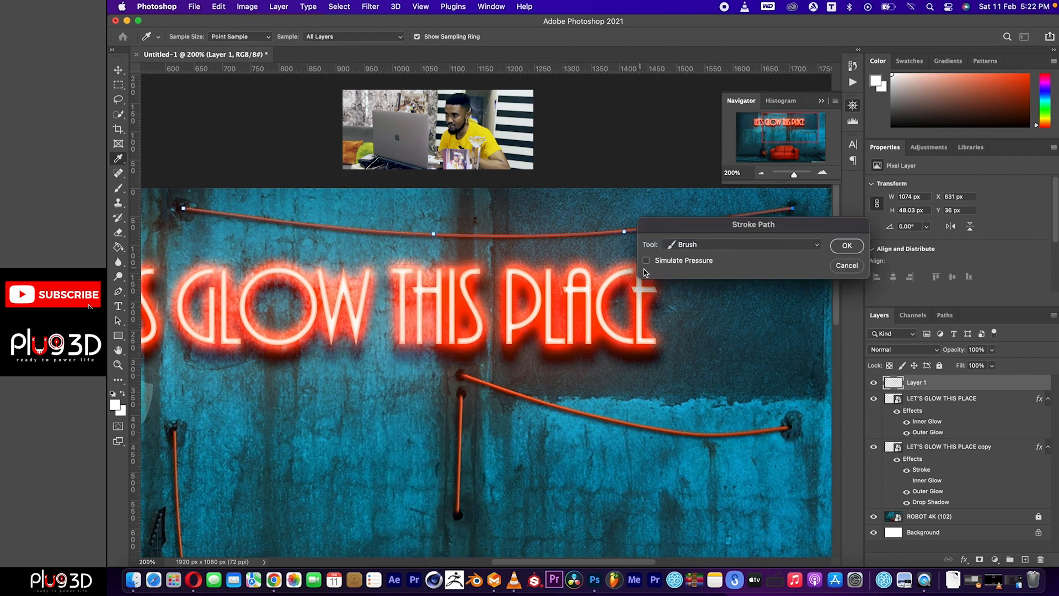
pyautogui.click(696, 247)
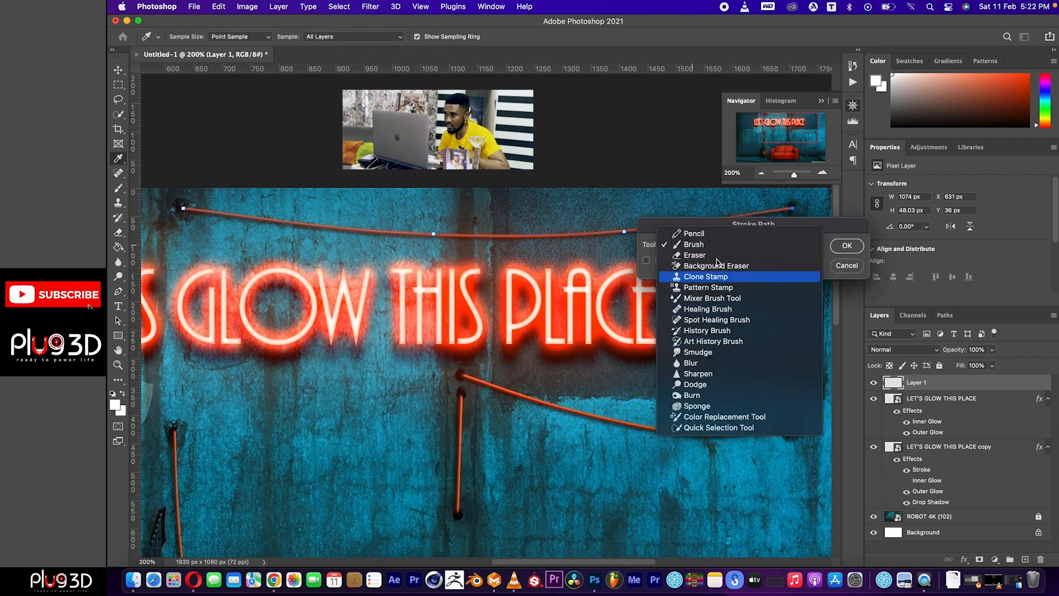
pyautogui.click(694, 247)
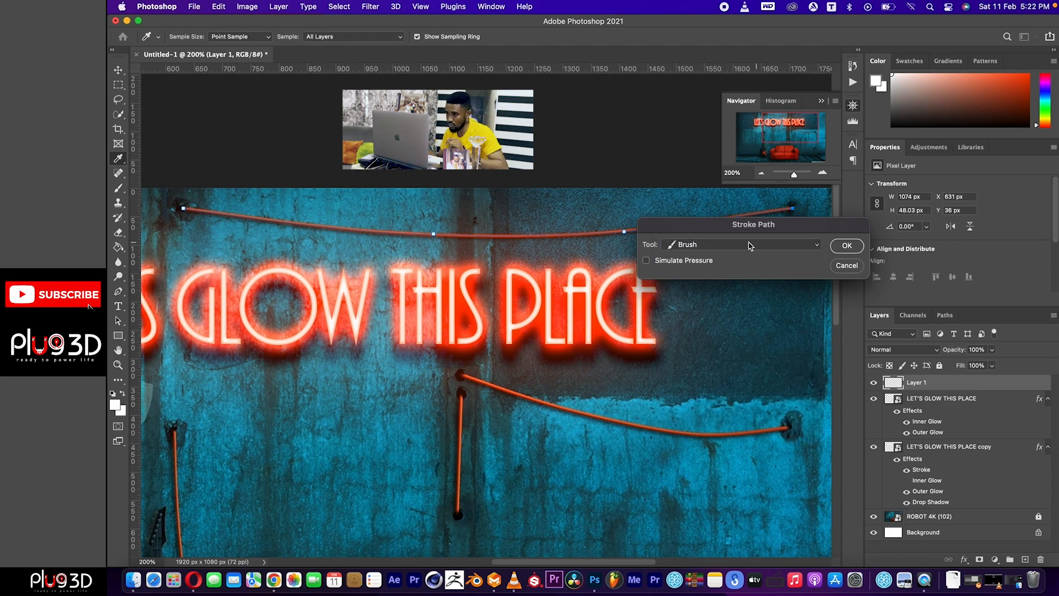
pyautogui.click(848, 248)
pyautogui.click(848, 248)
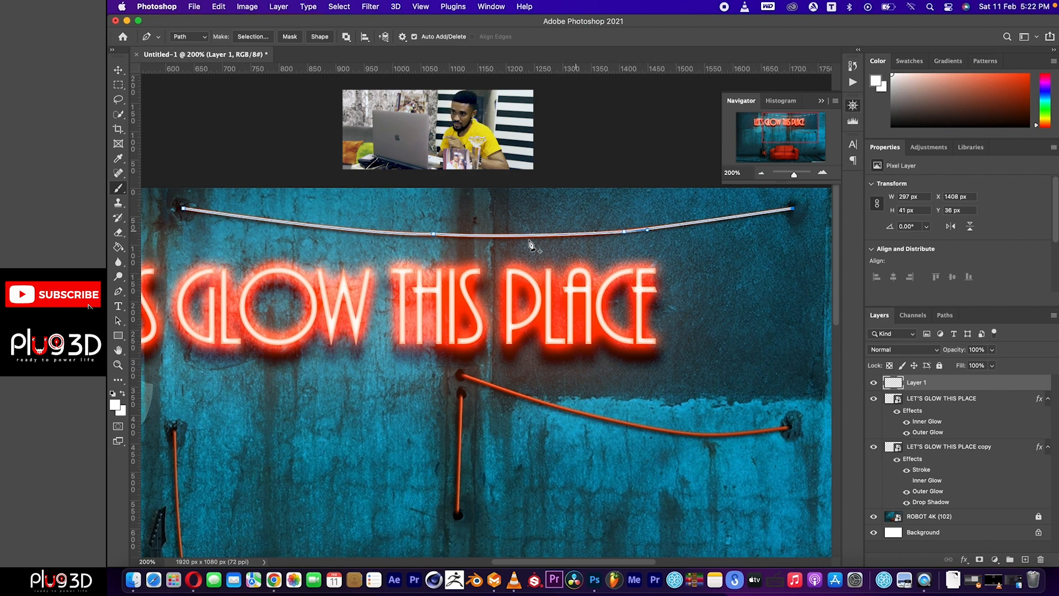
pyautogui.rightClick(416, 257)
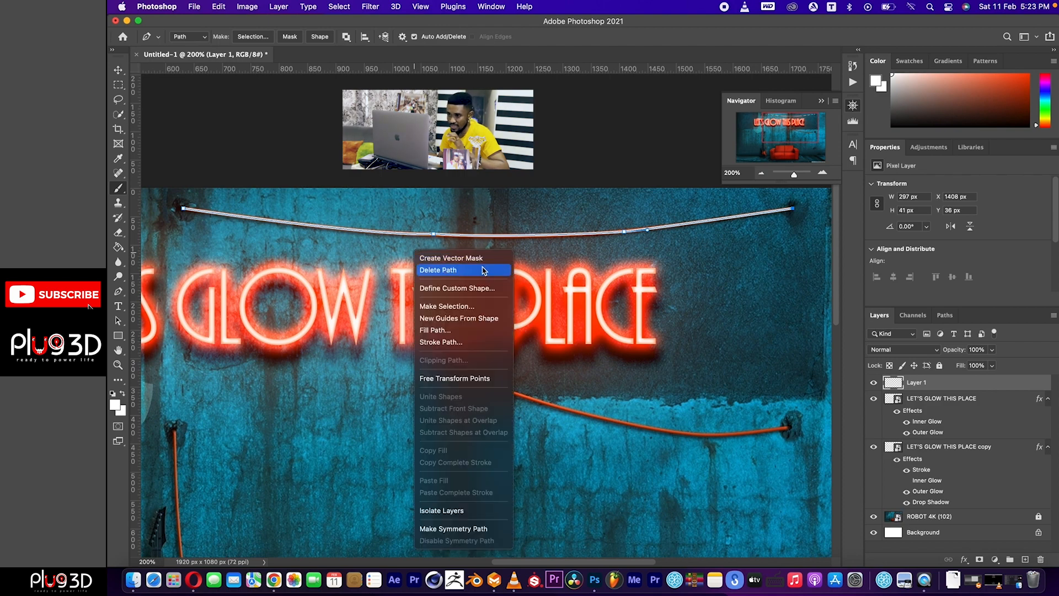
pyautogui.click(456, 270)
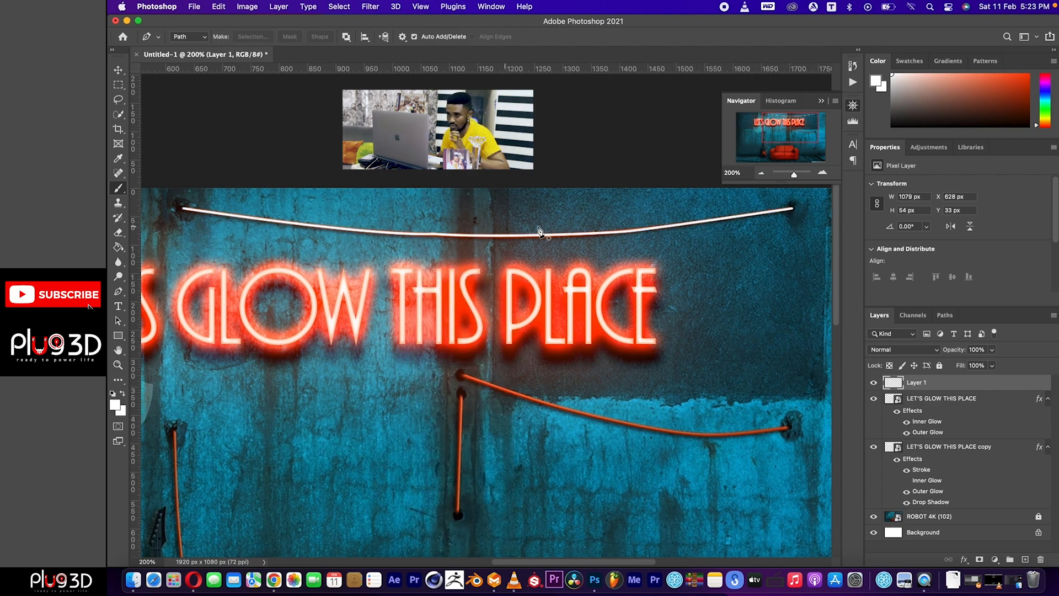
# - Copy the layer style of the LET'S GLOW THIS PLACE layer and paste it onto Layer 1
pyautogui.click(931, 398)
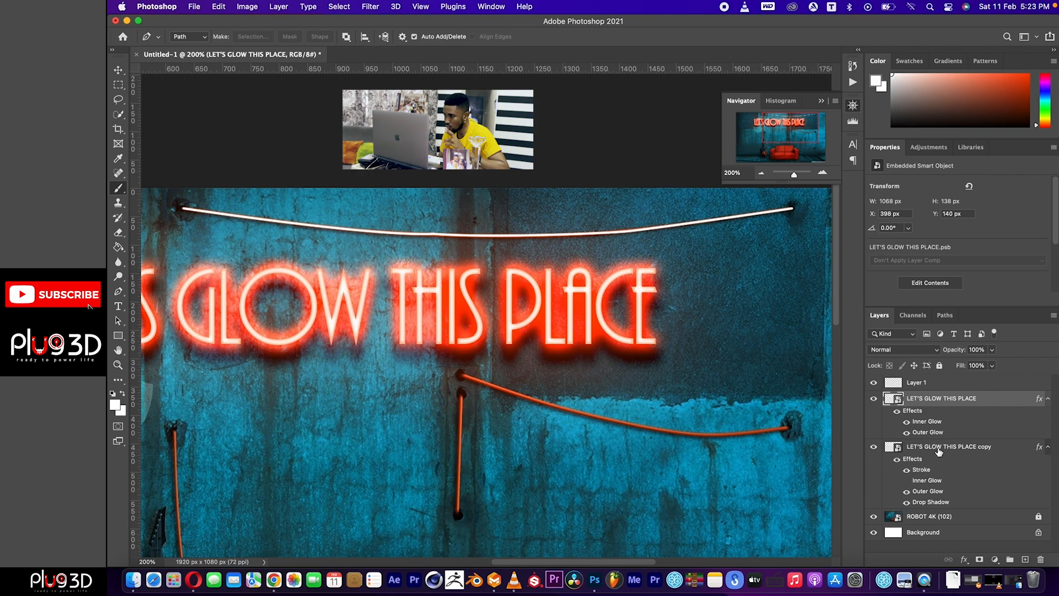
pyautogui.rightClick(948, 400)
pyautogui.scroll(-10, 859, 476)
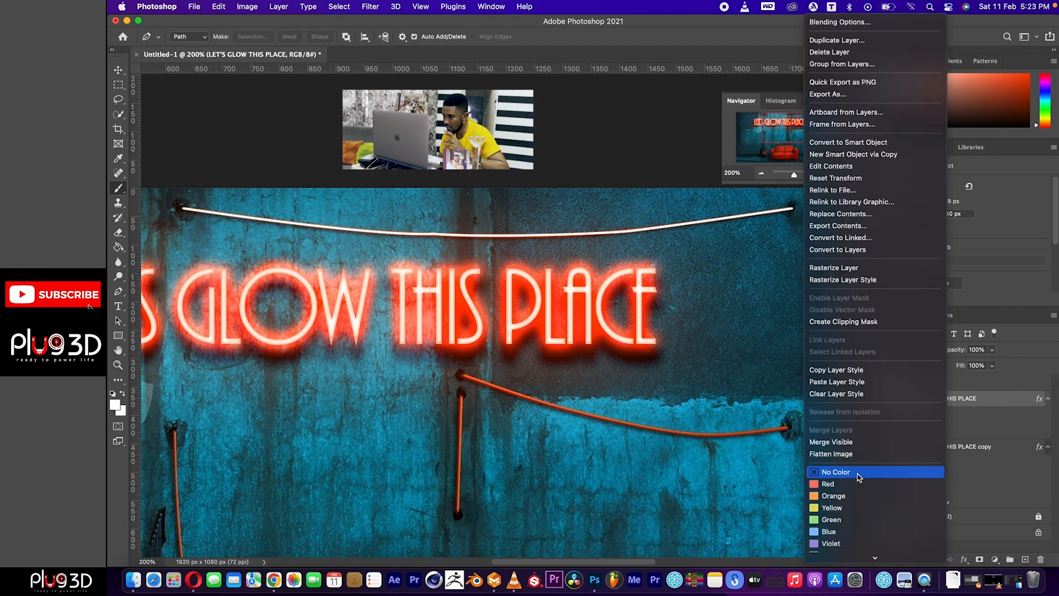
pyautogui.click(843, 328)
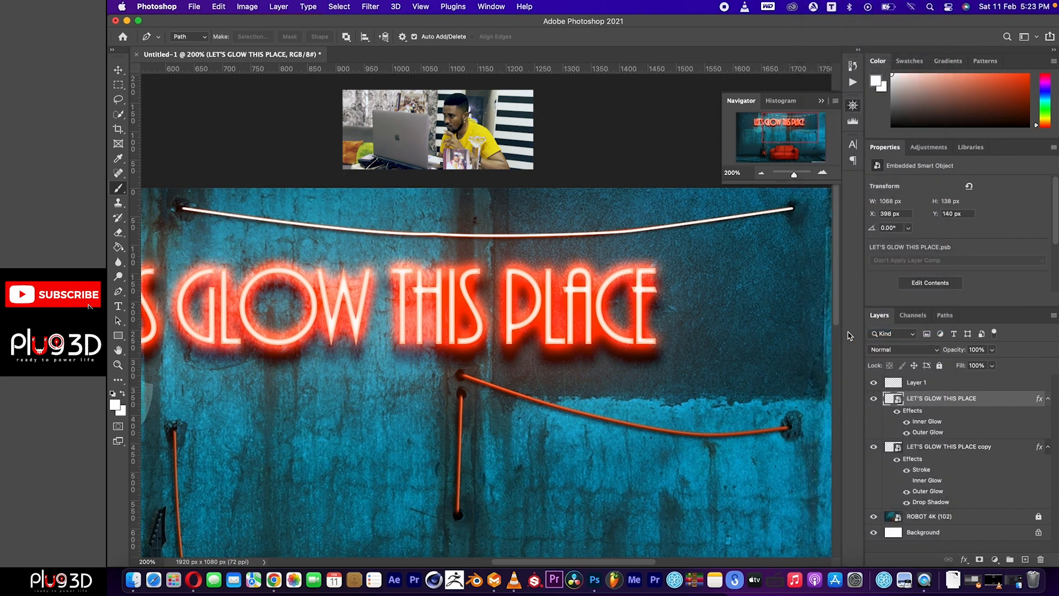
pyautogui.click(890, 385)
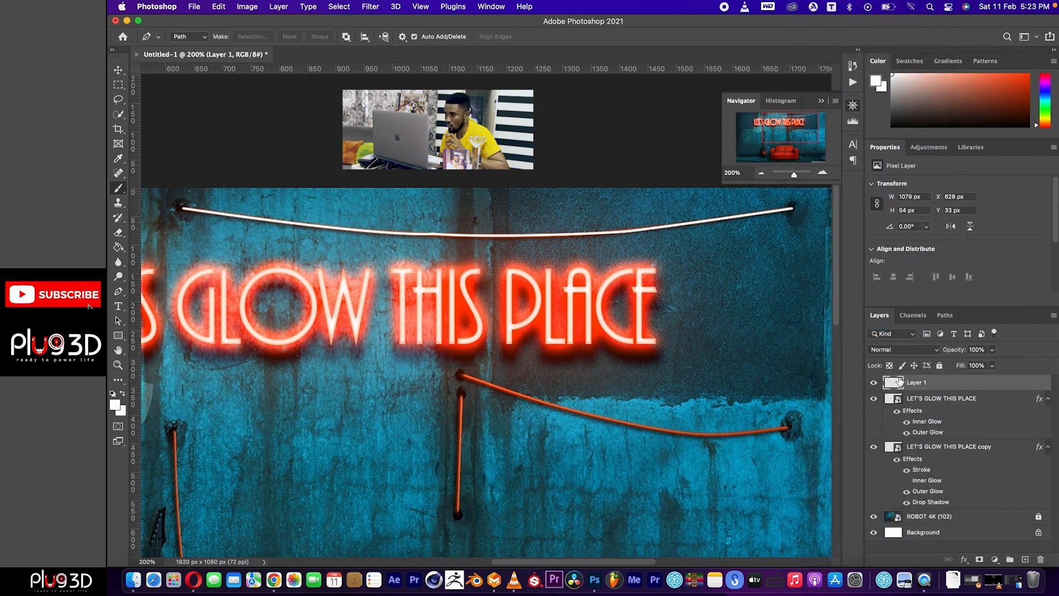
pyautogui.rightClick(920, 383)
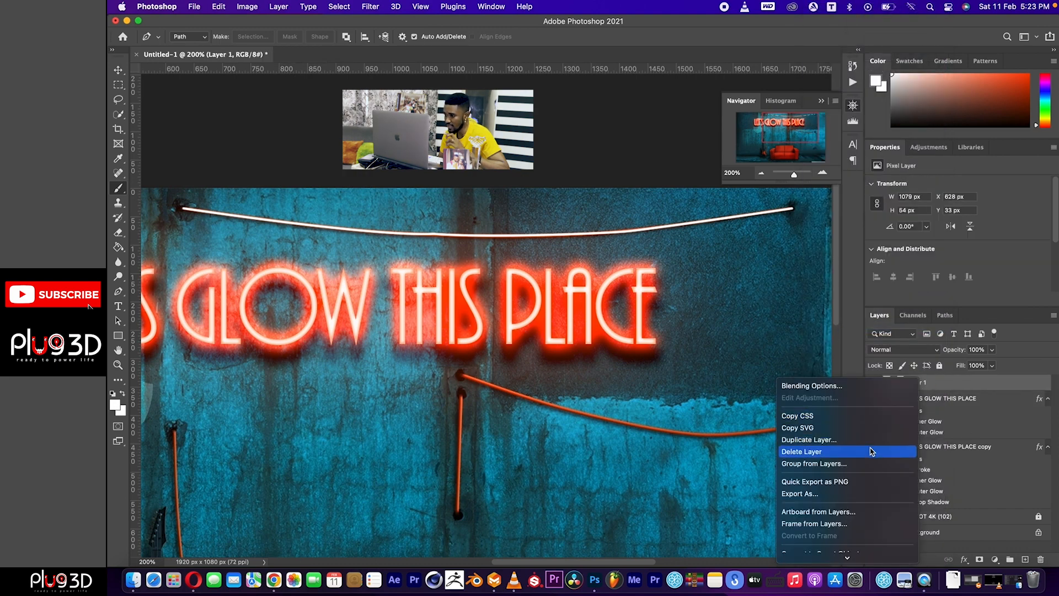
pyautogui.scroll(-5, 870, 450)
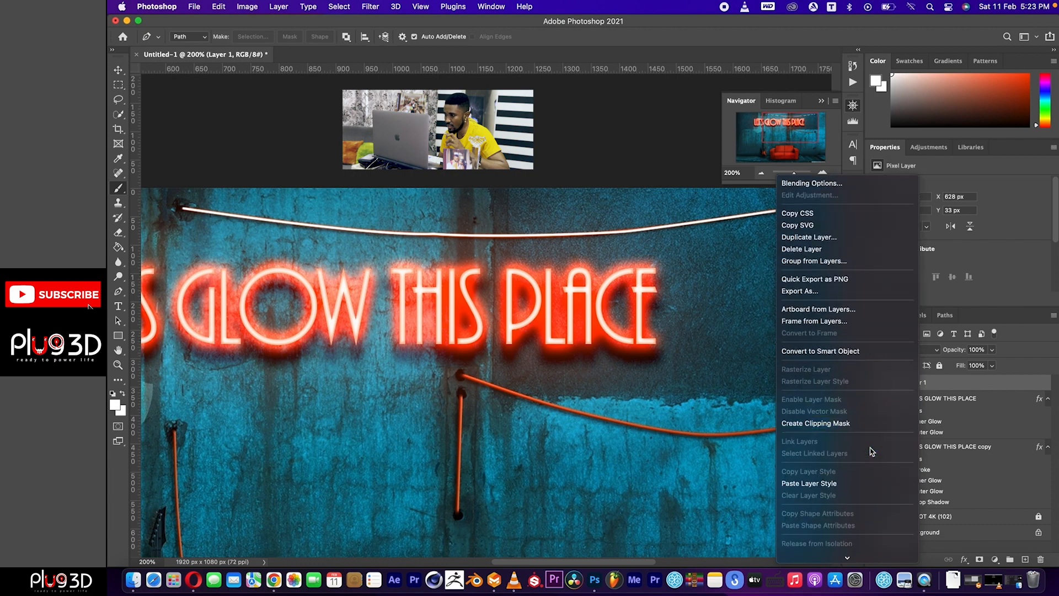
pyautogui.click(826, 485)
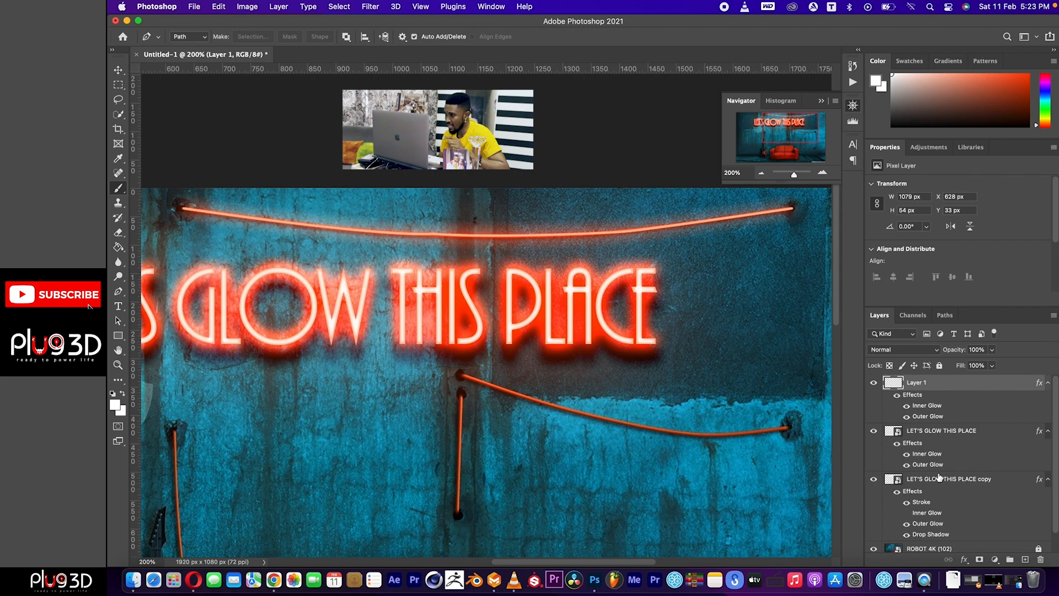
# - Edit Layer 1's blending options and set the Outer Glow size to 10 px
pyautogui.click(965, 560)
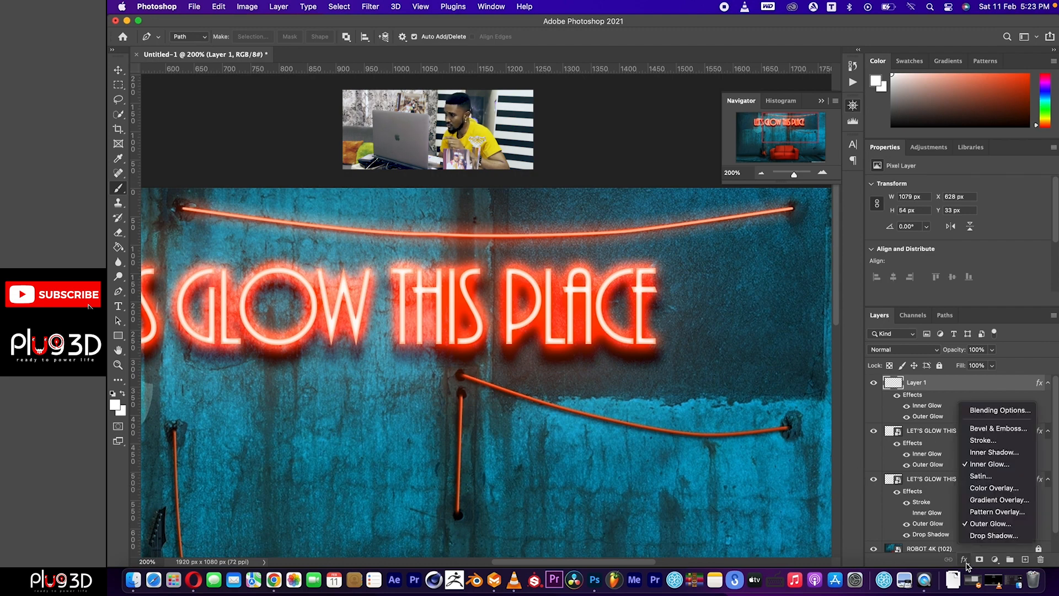
pyautogui.click(990, 413)
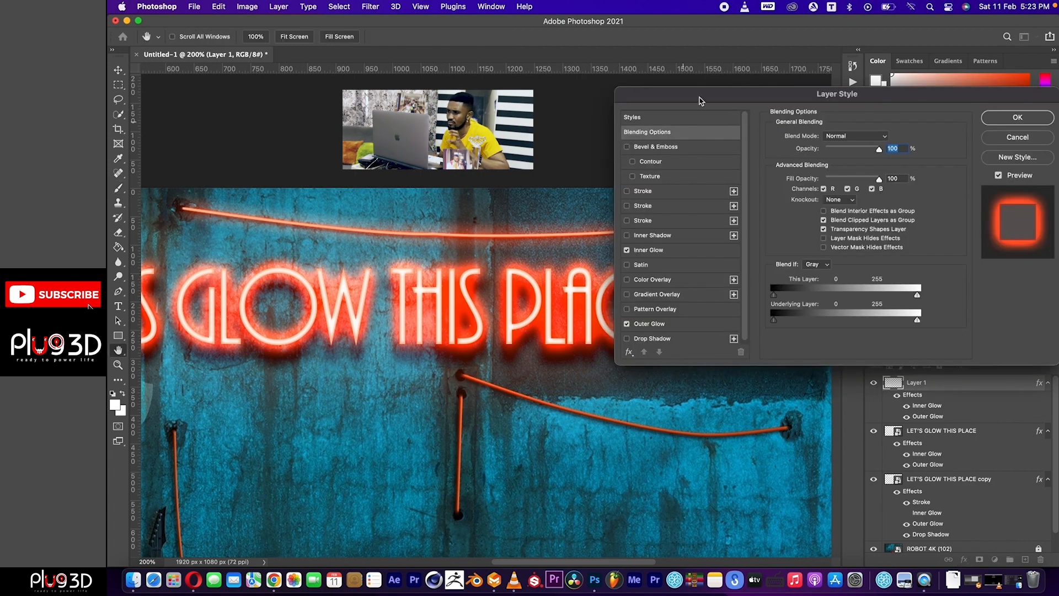
pyautogui.moveTo(705, 97); pyautogui.dragTo(692, 98)
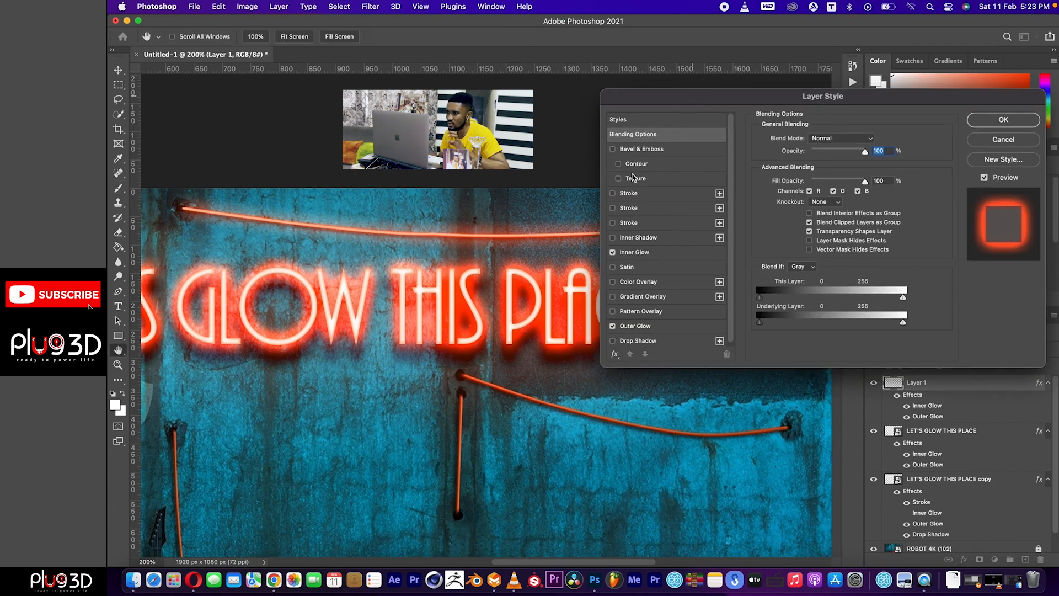
pyautogui.click(637, 328)
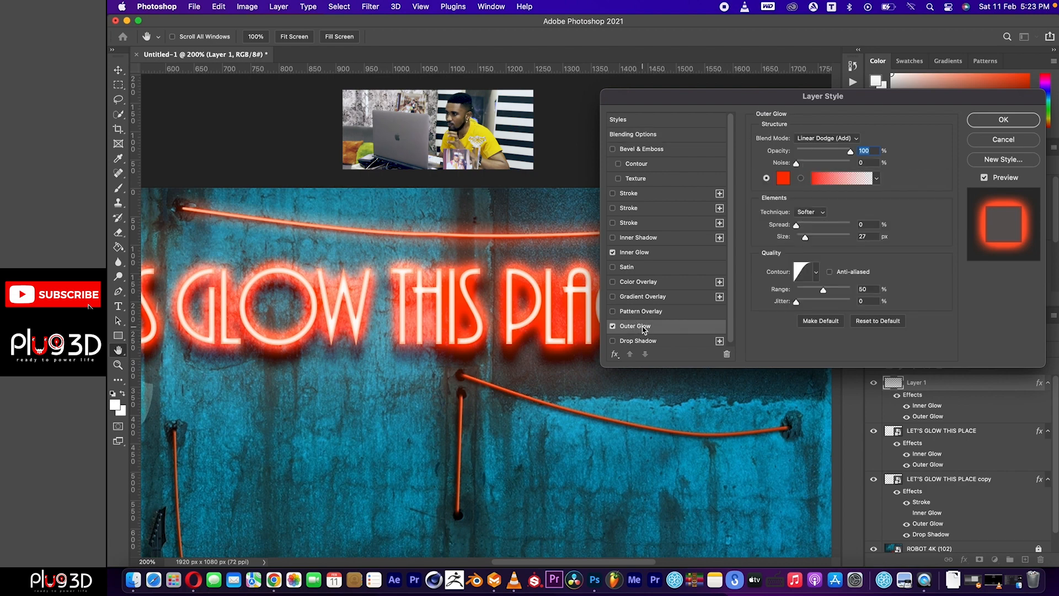
pyautogui.moveTo(806, 239); pyautogui.dragTo(803, 240)
pyautogui.click(803, 240)
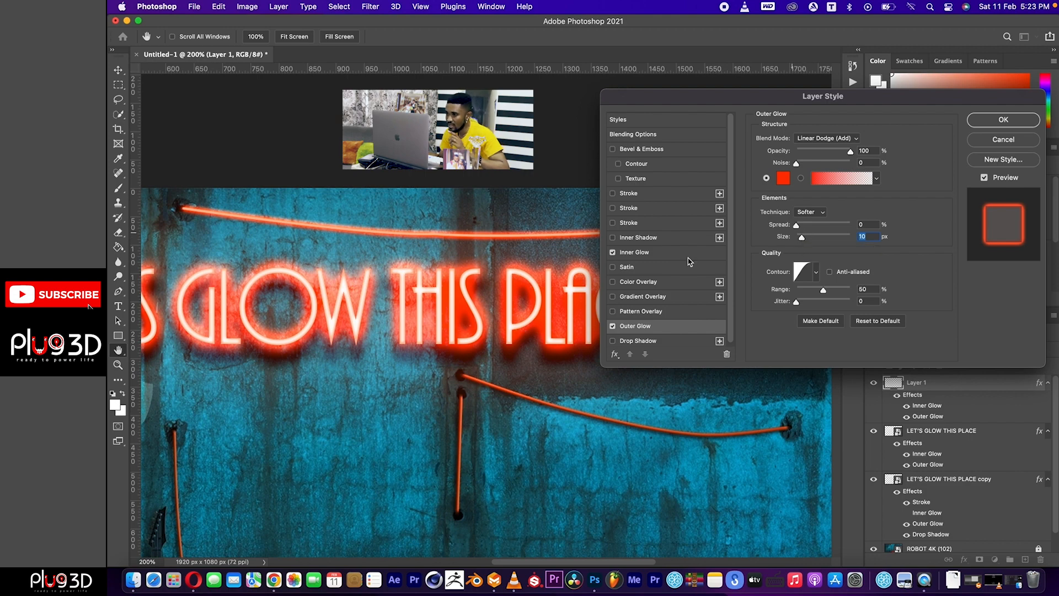
# - Set Layer 1's Inner Glow to 19% opacity and 4 px size, and apply the layer style
pyautogui.click(637, 253)
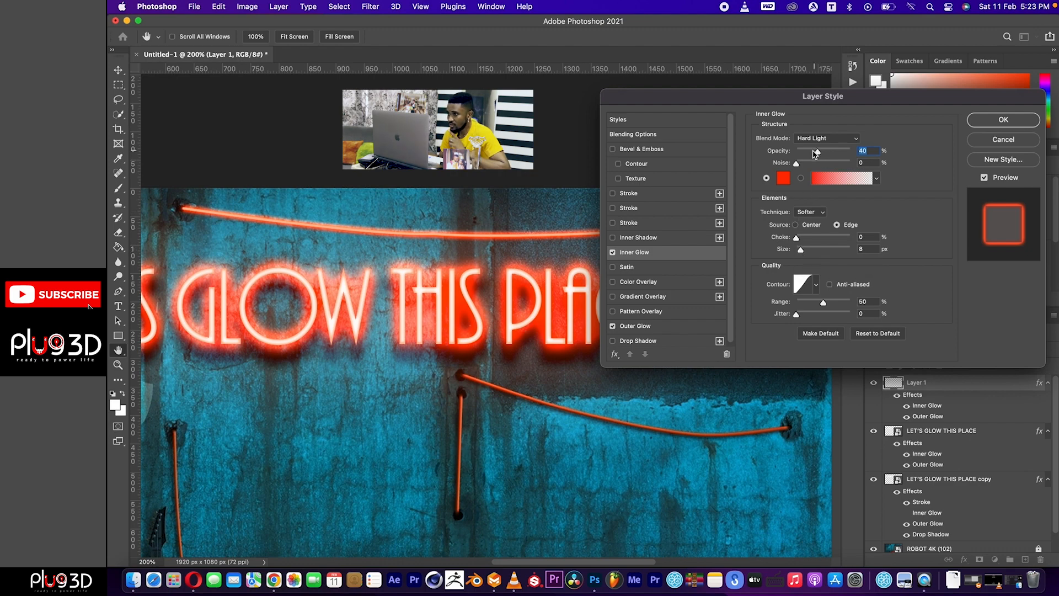
pyautogui.moveTo(813, 151); pyautogui.dragTo(807, 153)
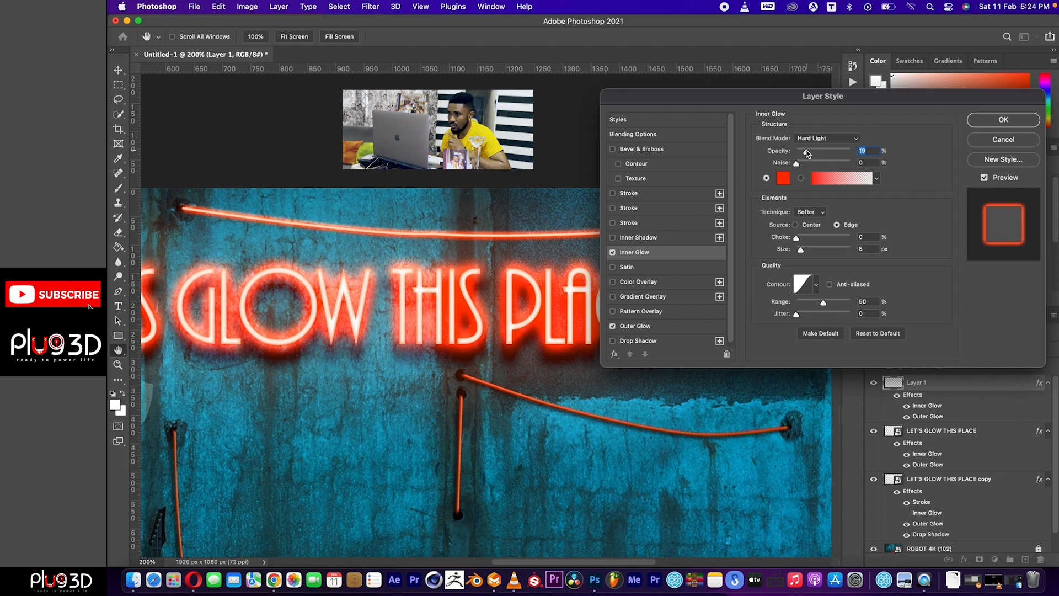
pyautogui.click(800, 251)
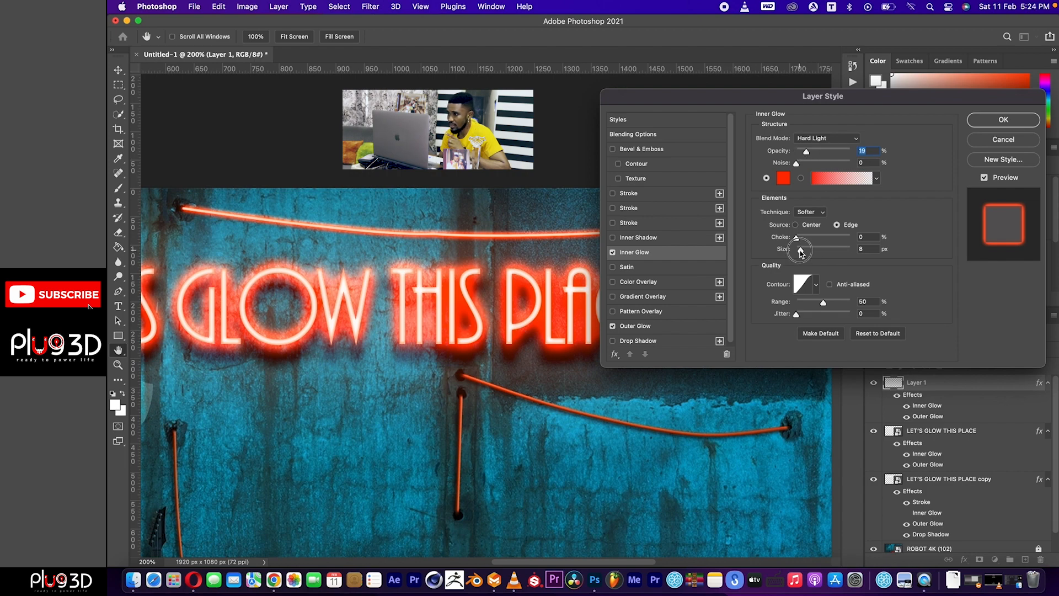
pyautogui.moveTo(801, 251); pyautogui.dragTo(800, 253)
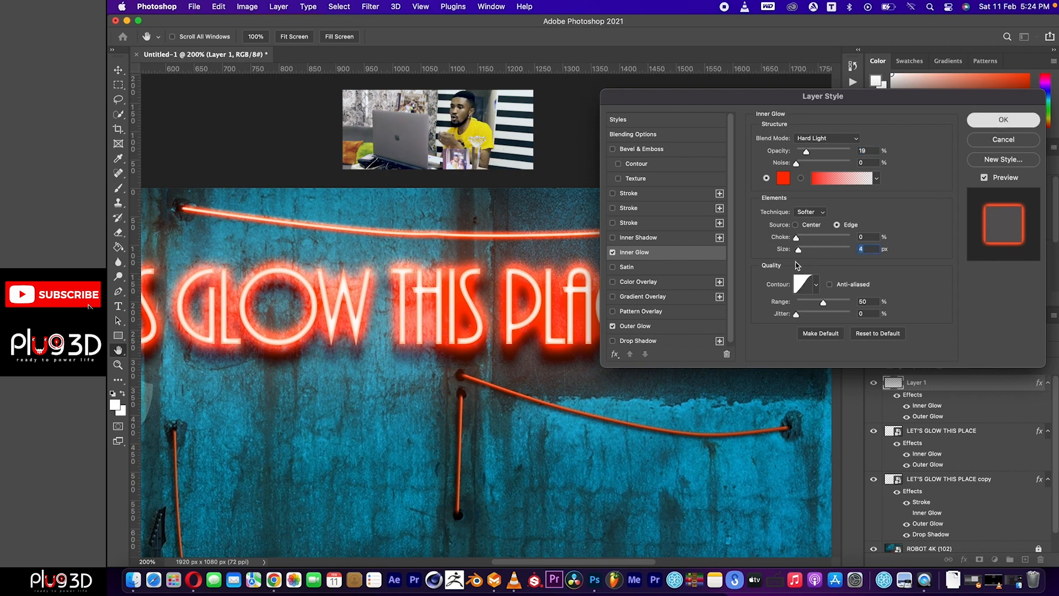
pyautogui.press('Return')
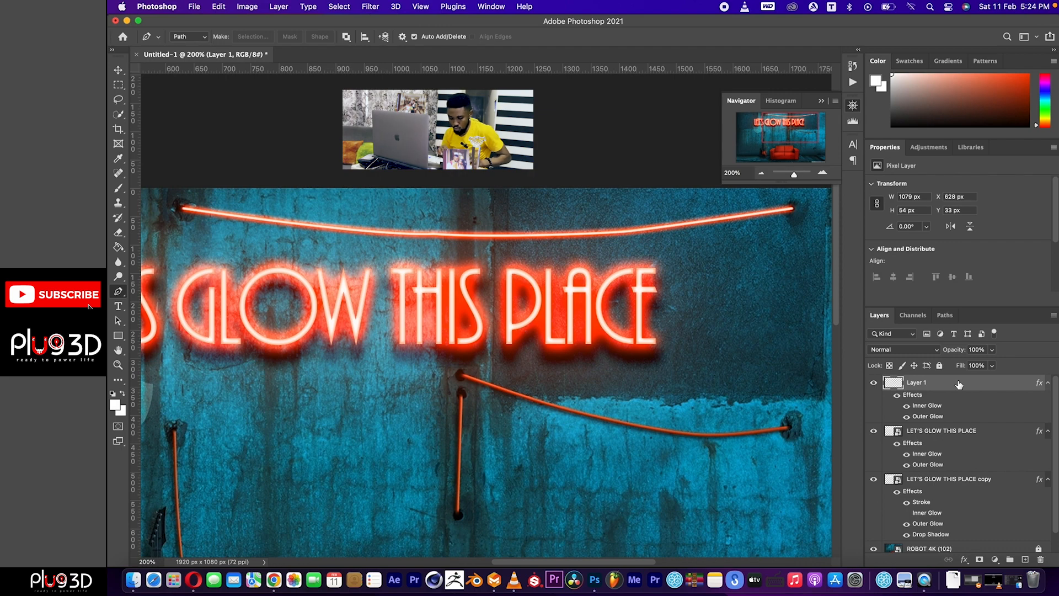
# - Duplicate Layer 1 with its glow effects, comparing the cable before and after through undo and redo
pyautogui.press('super+j')
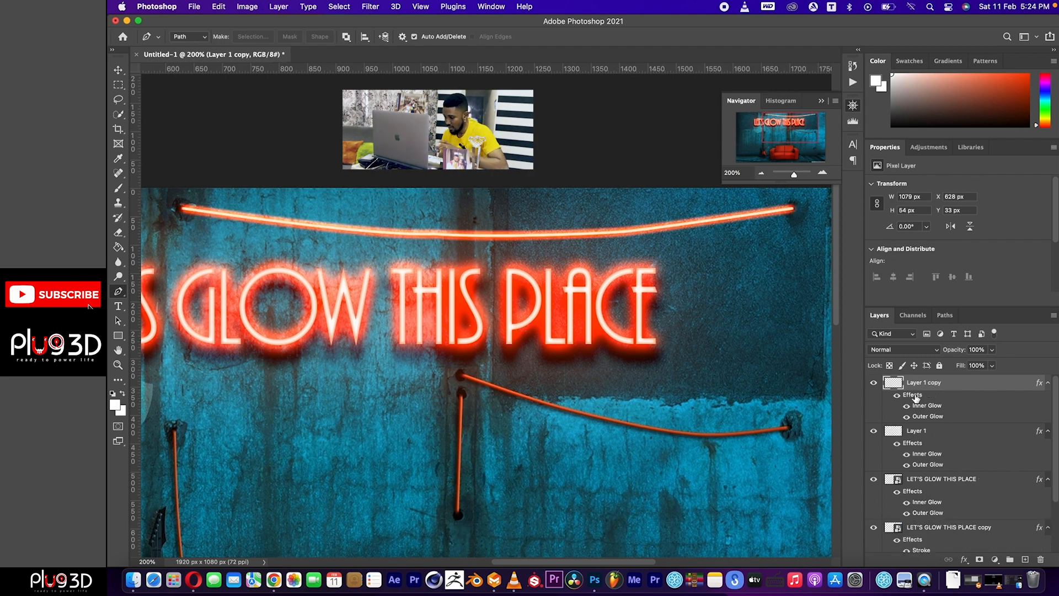
pyautogui.press('super+z')
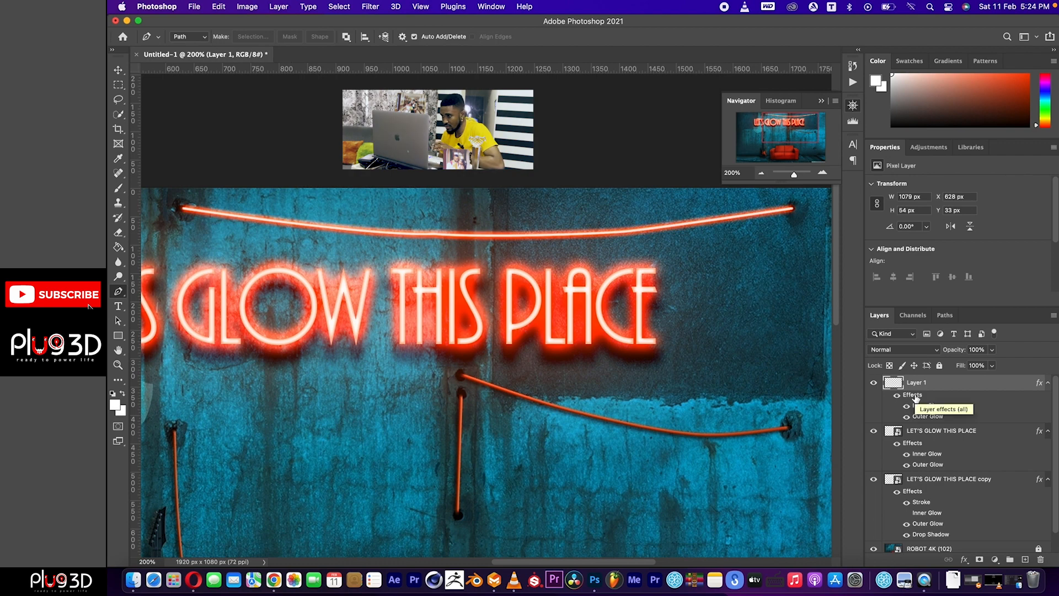
pyautogui.press('super+z')
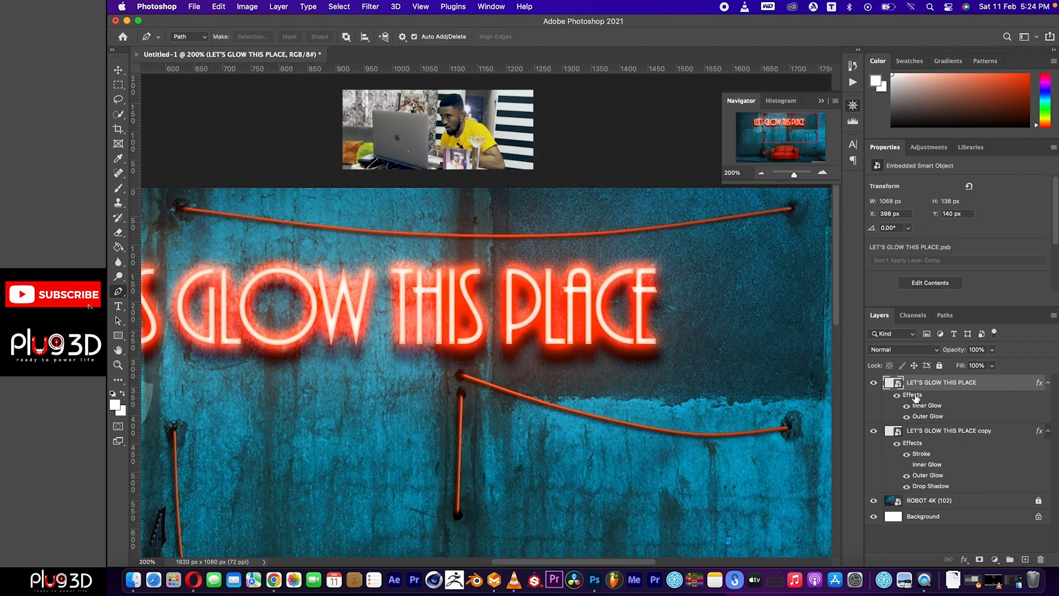
pyautogui.press('super+shift+z')
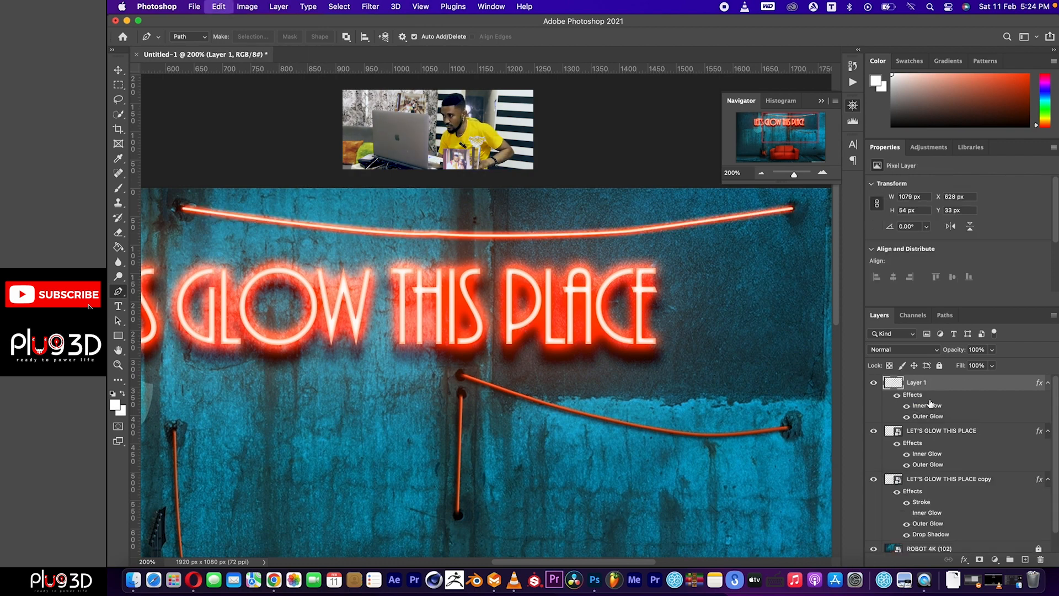
pyautogui.press('super+shift+z')
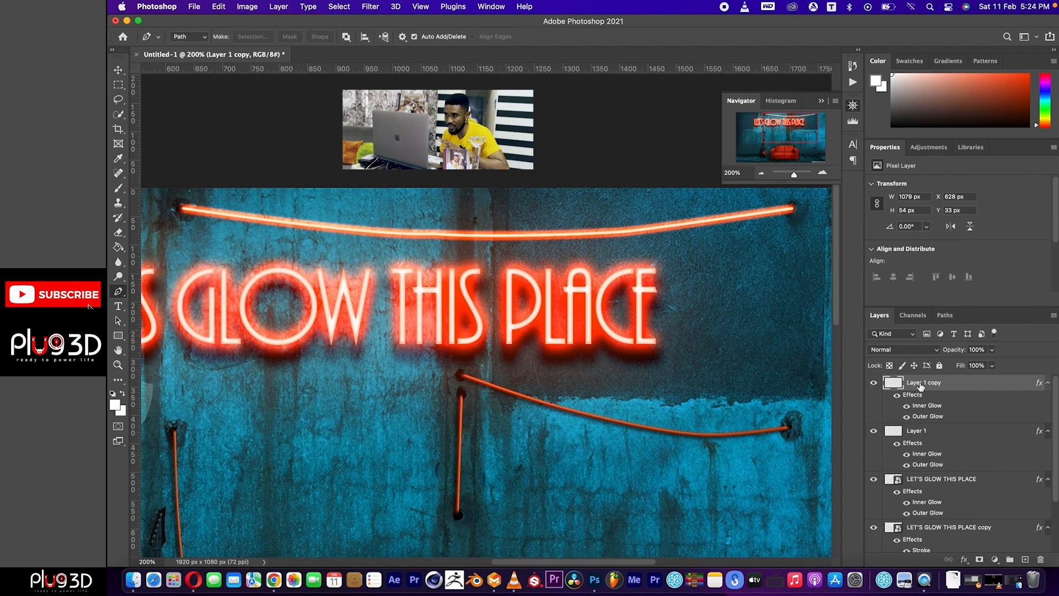
# - Copy the layer style of the LET'S GLOW THIS PLACE copy layer and paste it onto Layer 1 copy
pyautogui.click(943, 529)
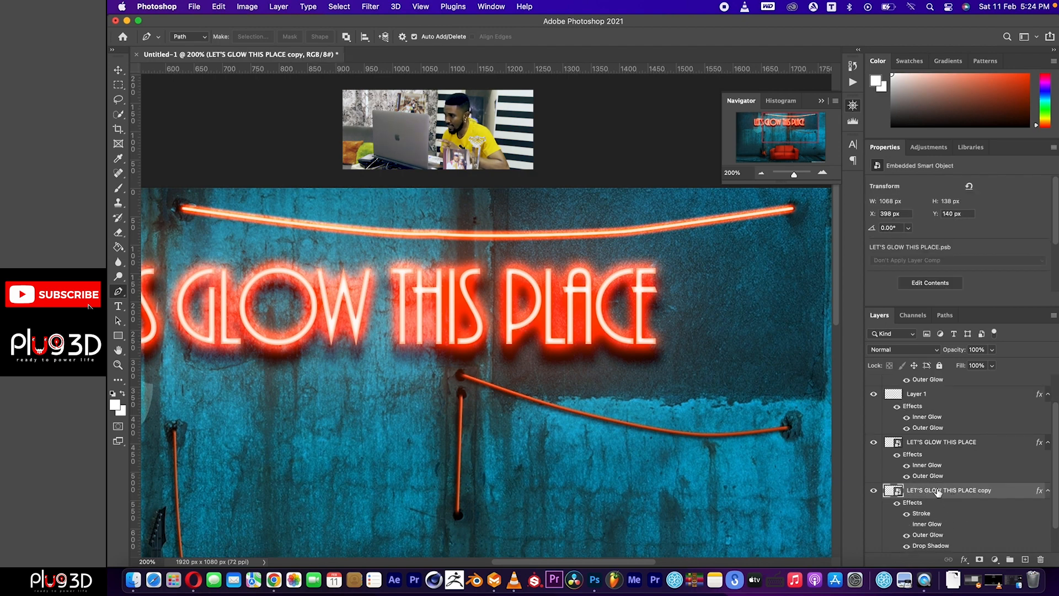
pyautogui.scroll(-1, 927, 494)
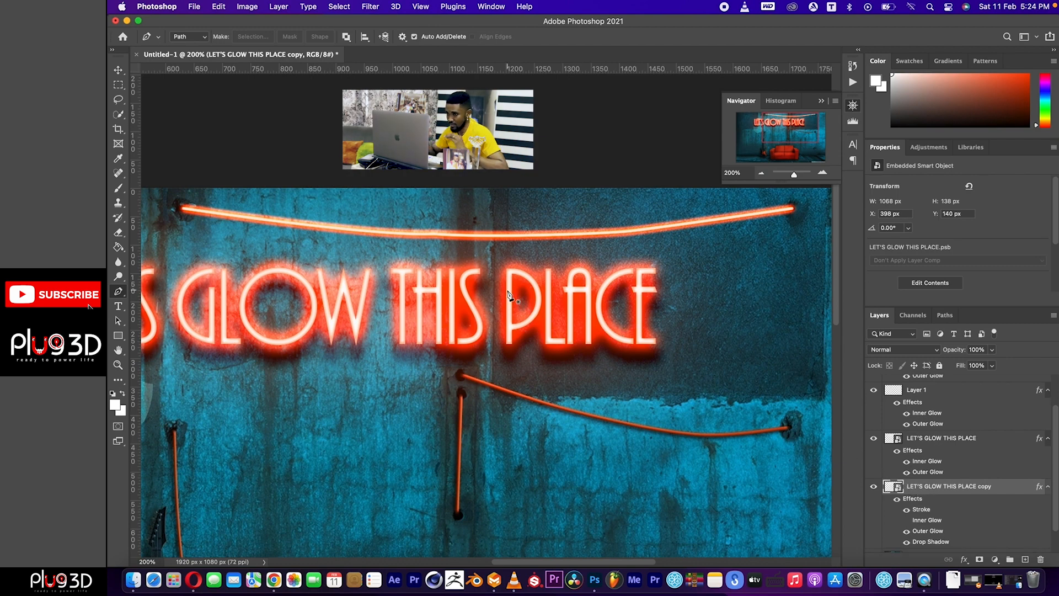
pyautogui.rightClick(944, 487)
pyautogui.scroll(-5, 875, 521)
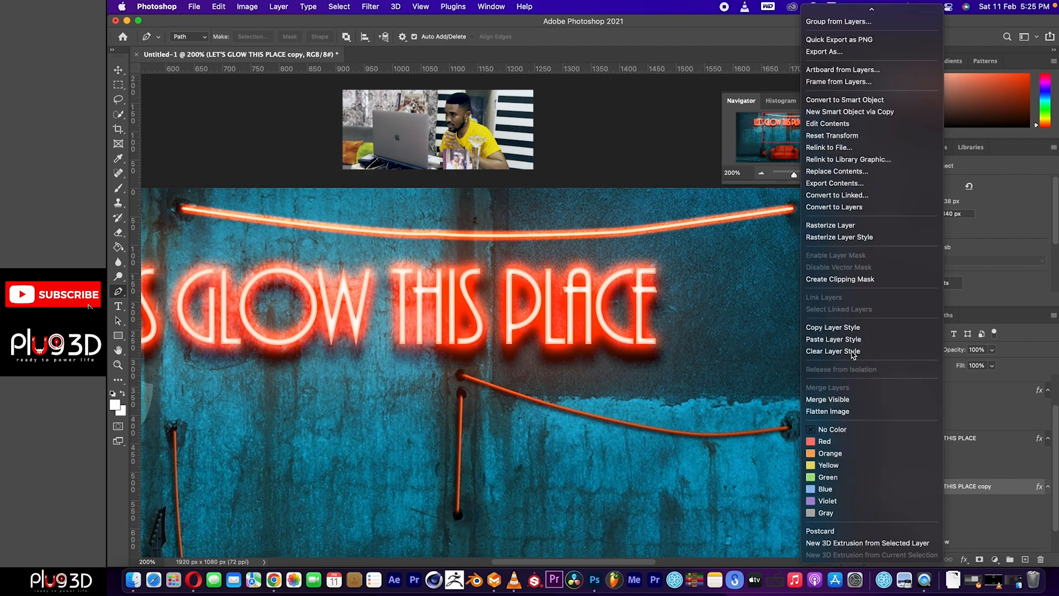
pyautogui.click(849, 327)
pyautogui.scroll(2, 928, 432)
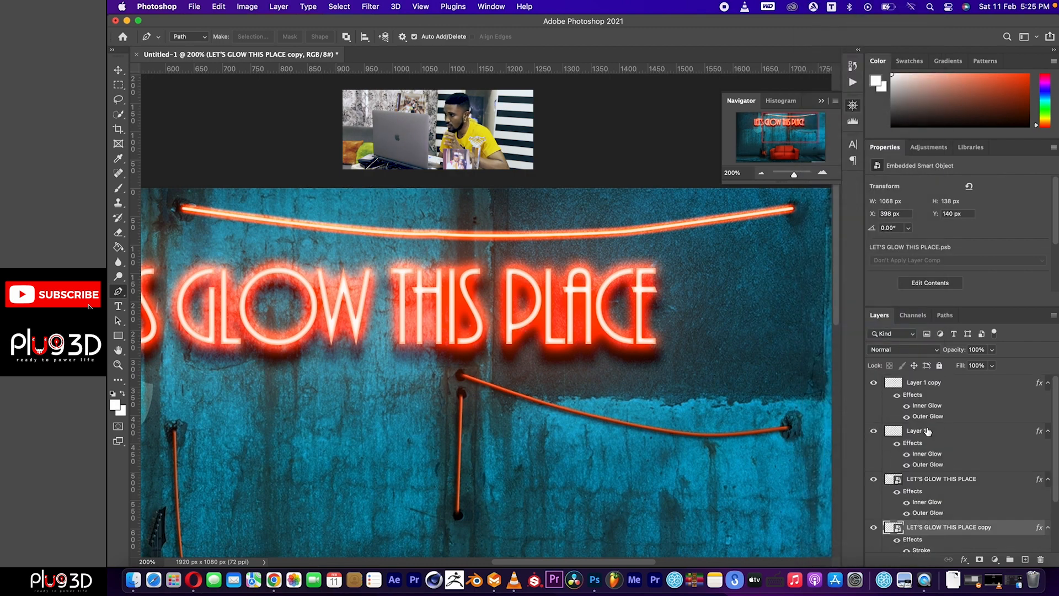
pyautogui.click(934, 386)
pyautogui.rightClick(932, 386)
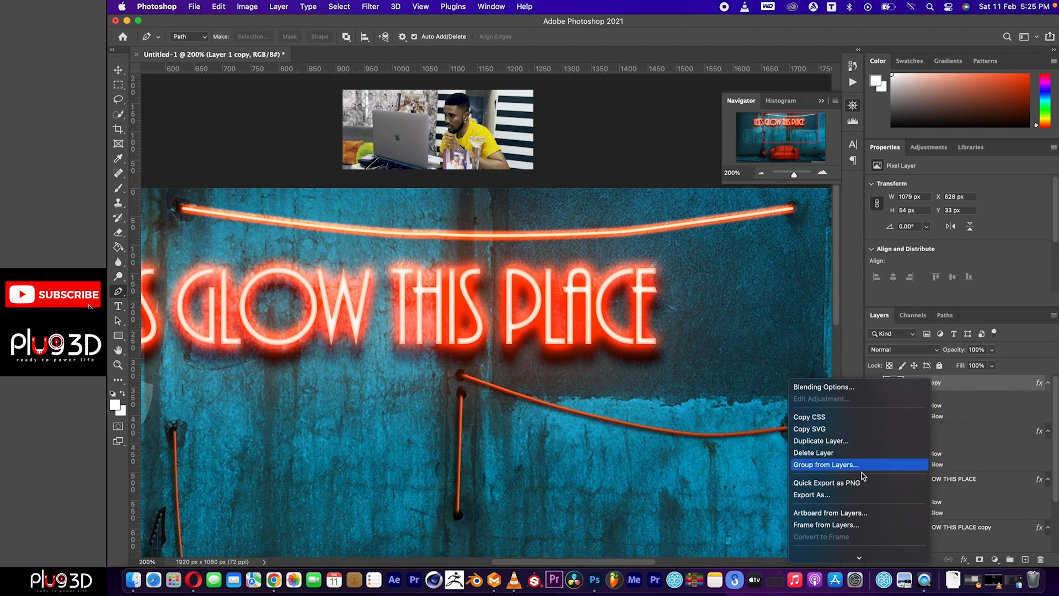
pyautogui.scroll(-5, 852, 508)
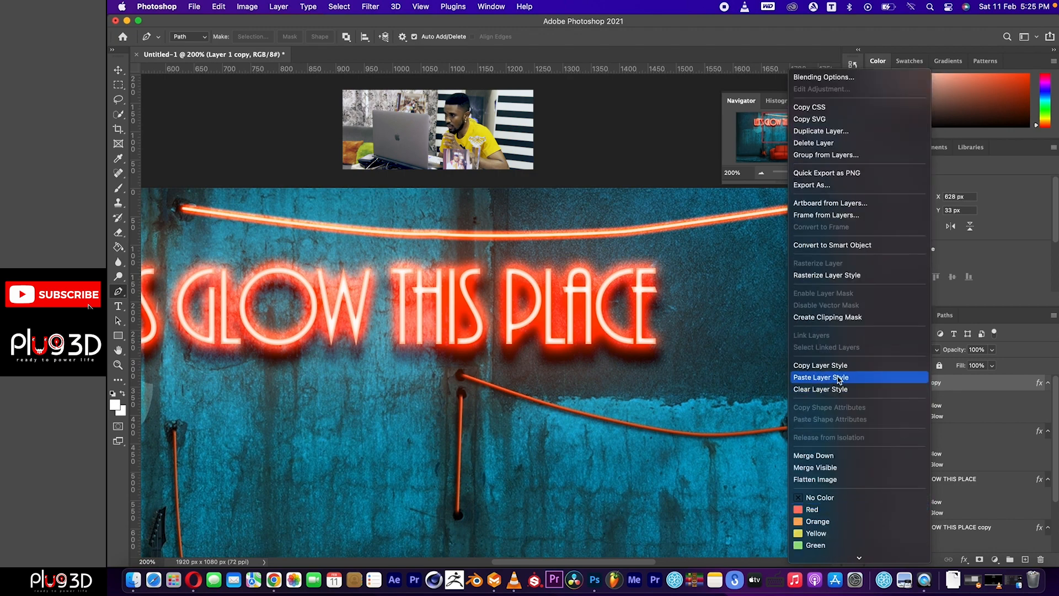
pyautogui.click(841, 378)
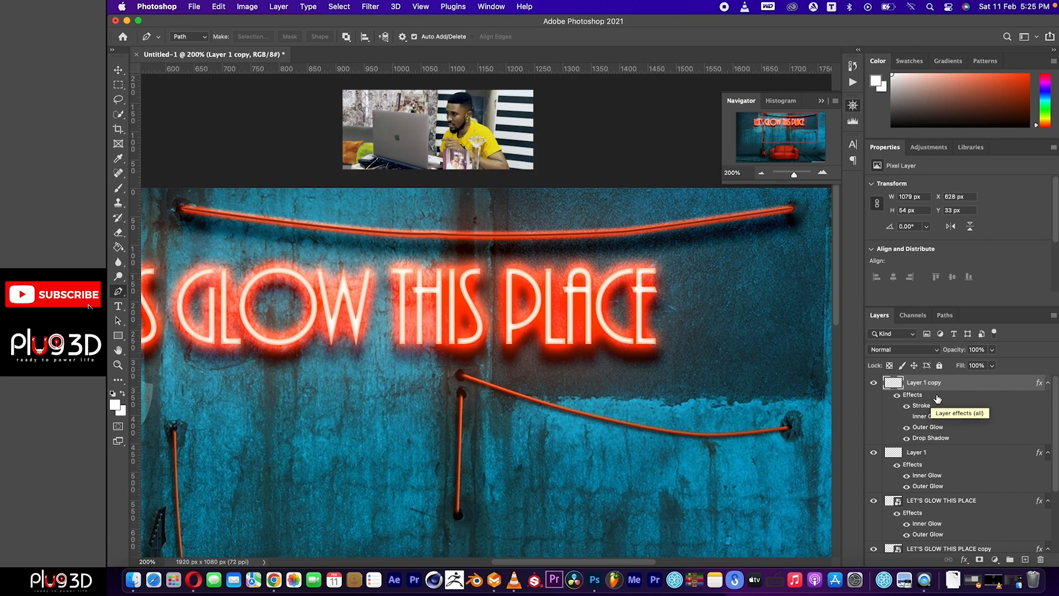
# - Open the layer style of Layer 1 copy and turn off its Drop Shadow
pyautogui.click(965, 560)
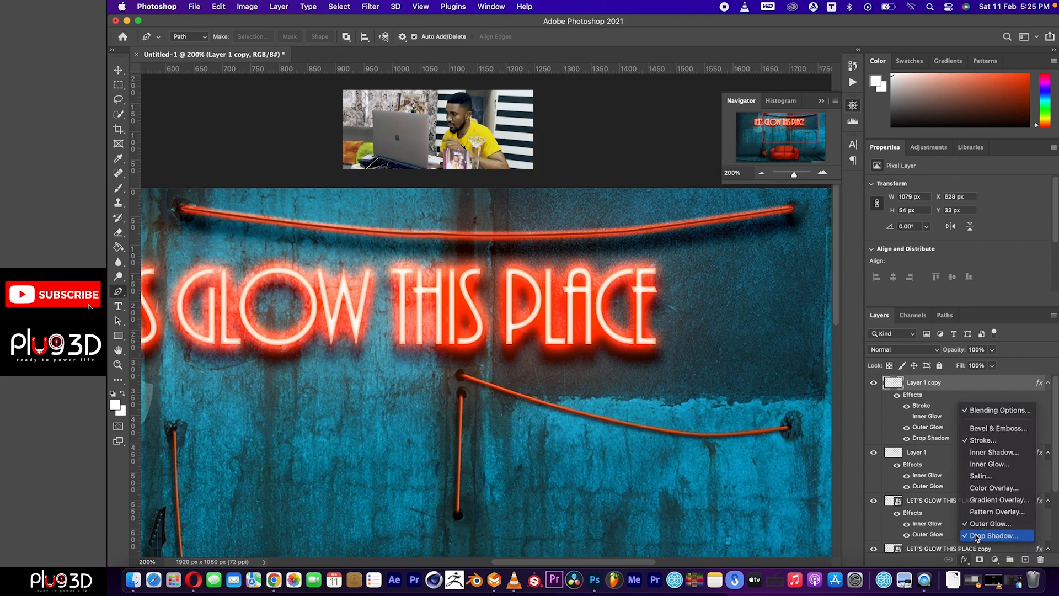
pyautogui.click(976, 536)
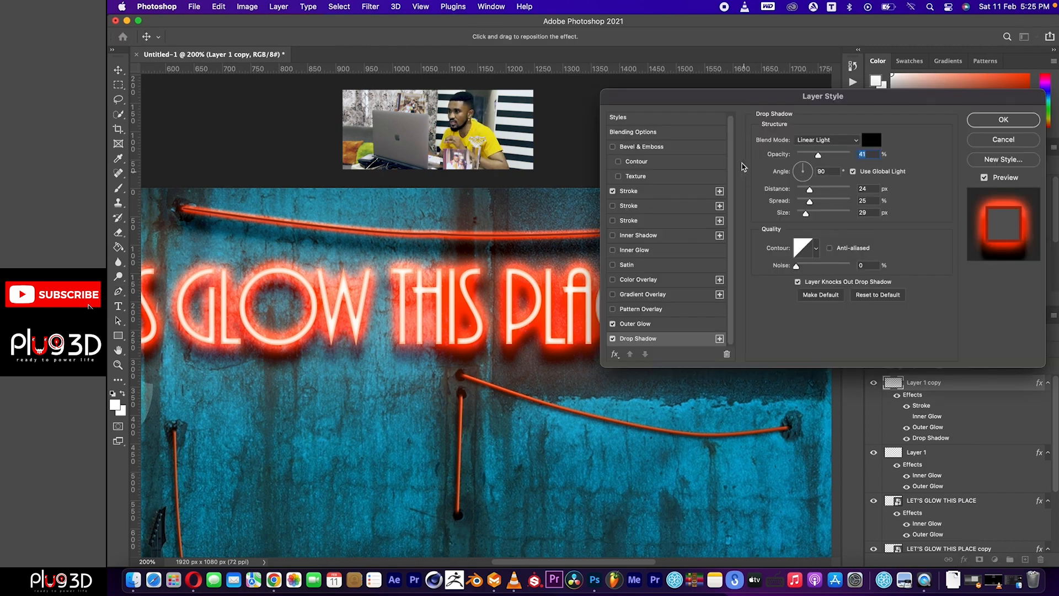
pyautogui.moveTo(737, 100); pyautogui.dragTo(722, 103)
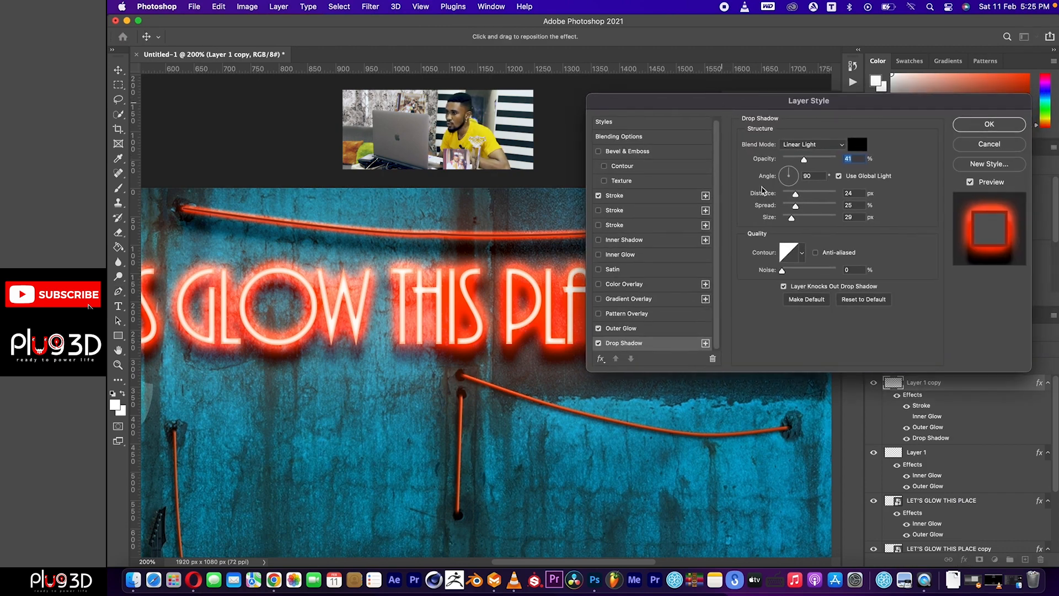
pyautogui.click(599, 343)
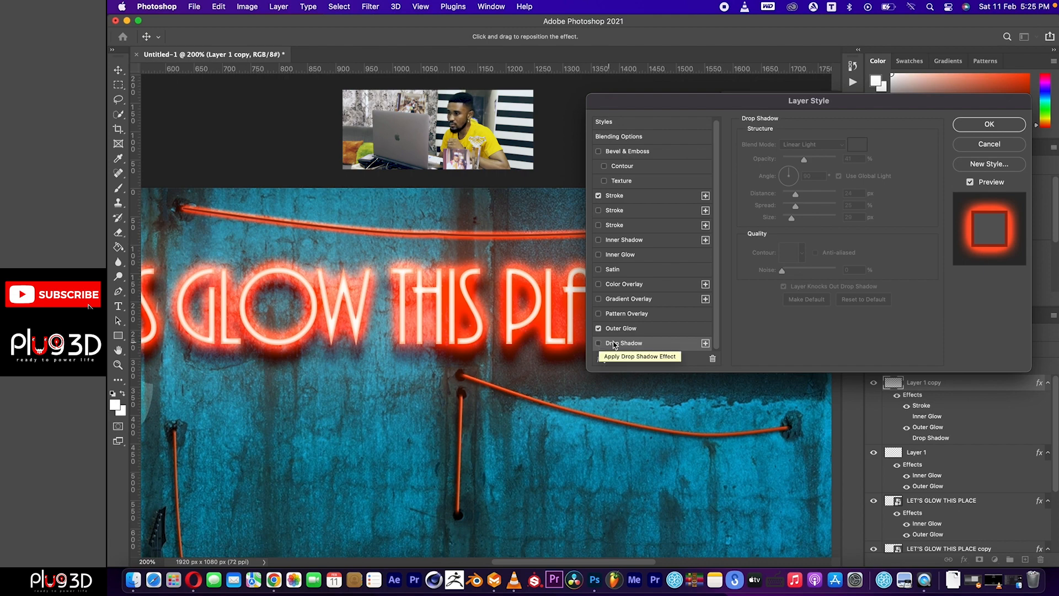
# - Set the Outer Glow size of Layer 1 copy to 38 px
pyautogui.click(623, 330)
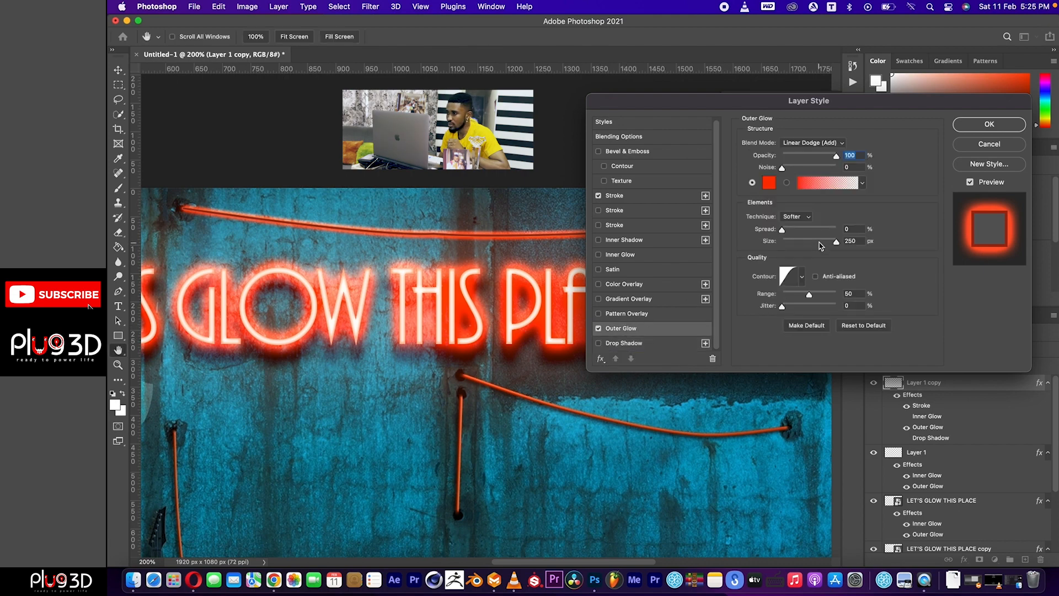
pyautogui.moveTo(818, 244); pyautogui.dragTo(793, 245)
pyautogui.click(793, 242)
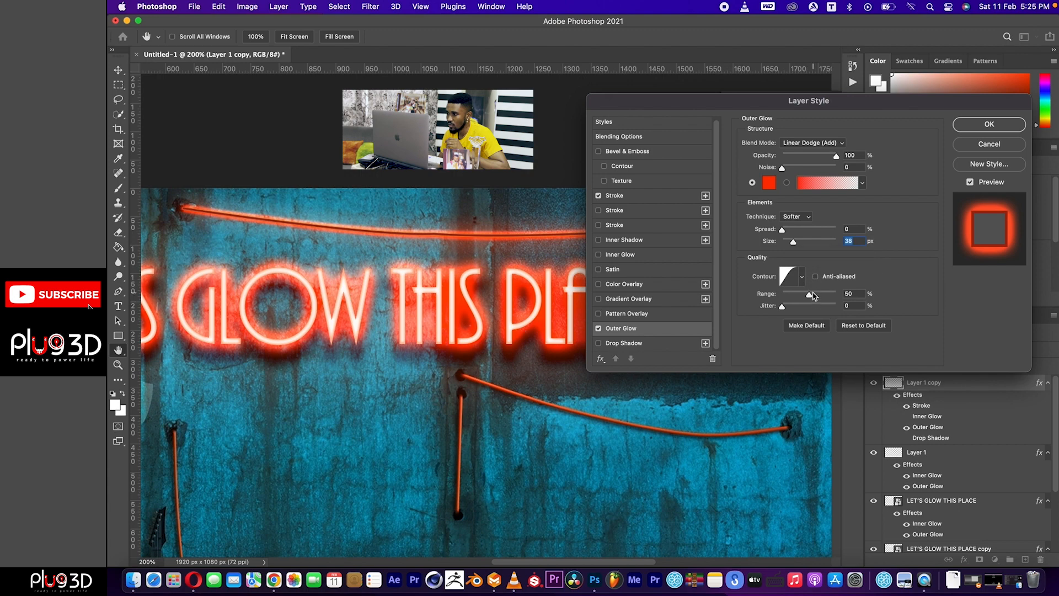
# - Set the Outer Glow of Layer 1 copy to a 29% range and a size of 57 px
pyautogui.moveTo(812, 296); pyautogui.dragTo(798, 296)
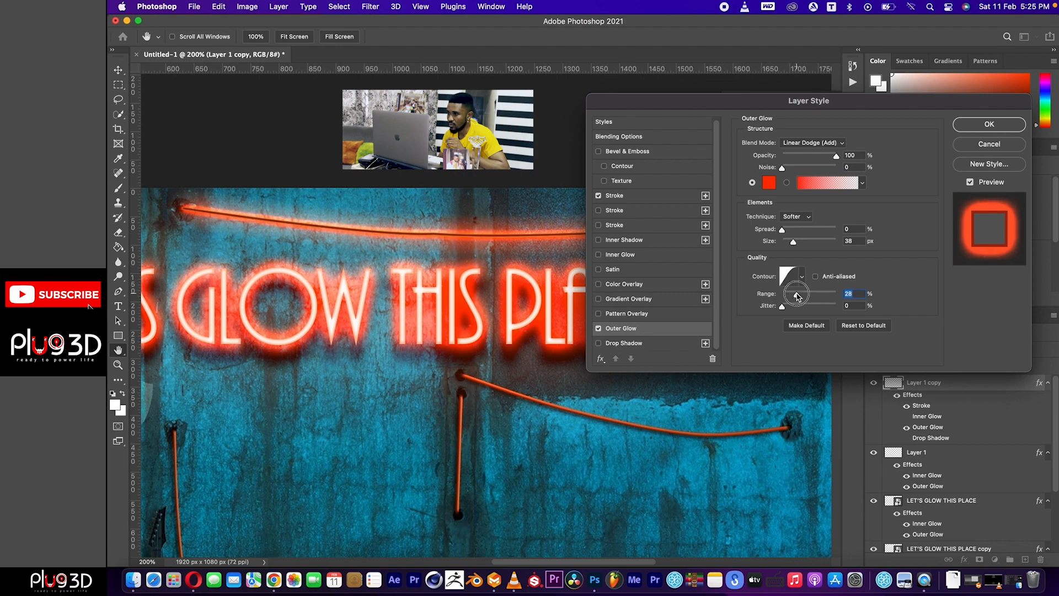
pyautogui.moveTo(795, 241); pyautogui.dragTo(797, 242)
pyautogui.click(797, 241)
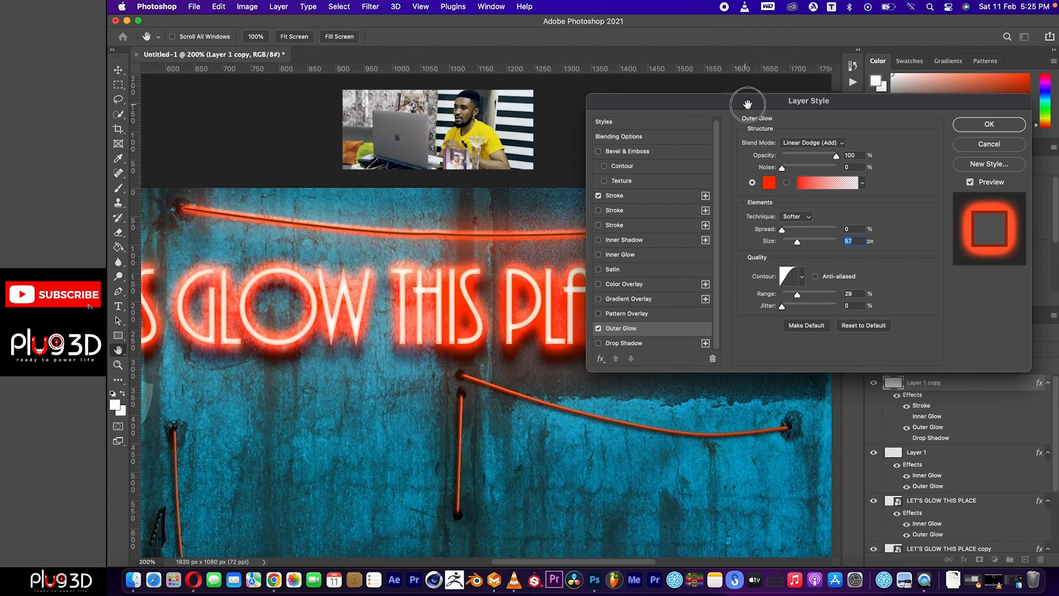
# - Turn off the Stroke effect of Layer 1 copy and apply the layer style
pyautogui.moveTo(745, 103); pyautogui.dragTo(804, 120)
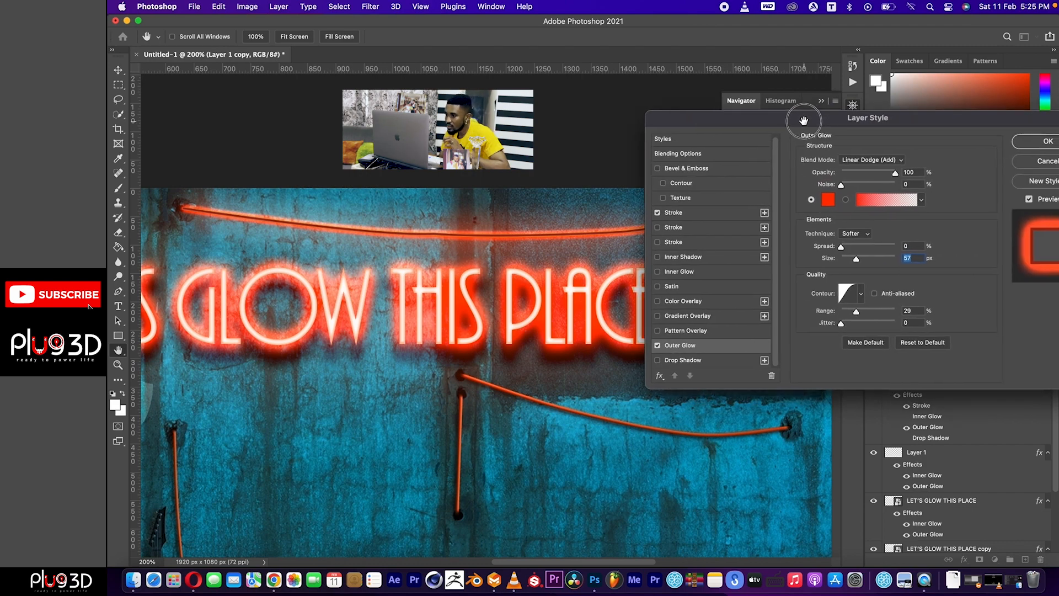
pyautogui.click(657, 213)
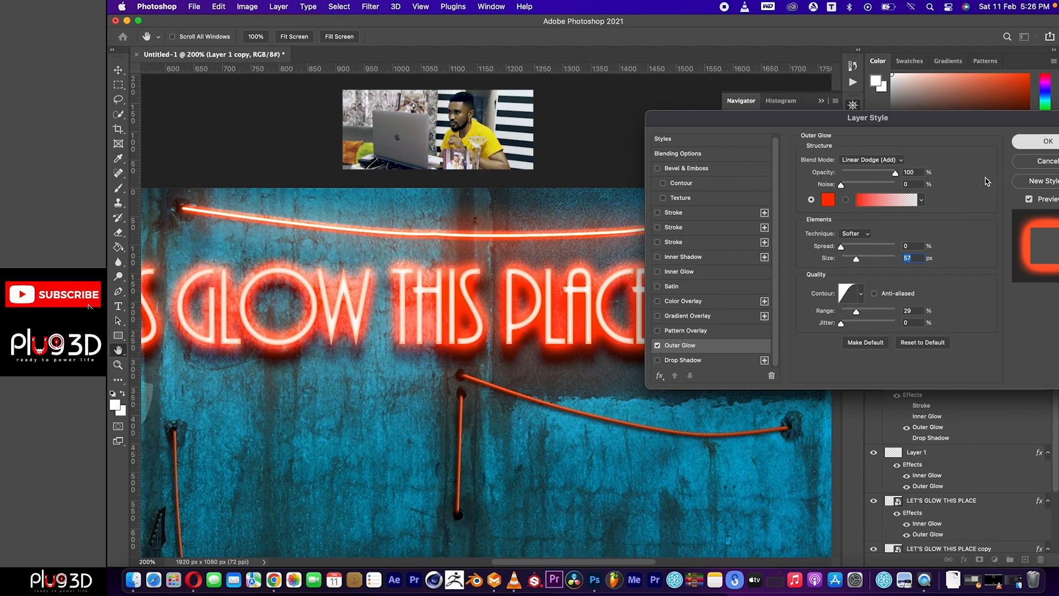
pyautogui.click(1037, 142)
# - Trace the sagging cable below the word PLACE with the Pen tool and stroke the path in white on a new layer
pyautogui.press('p')
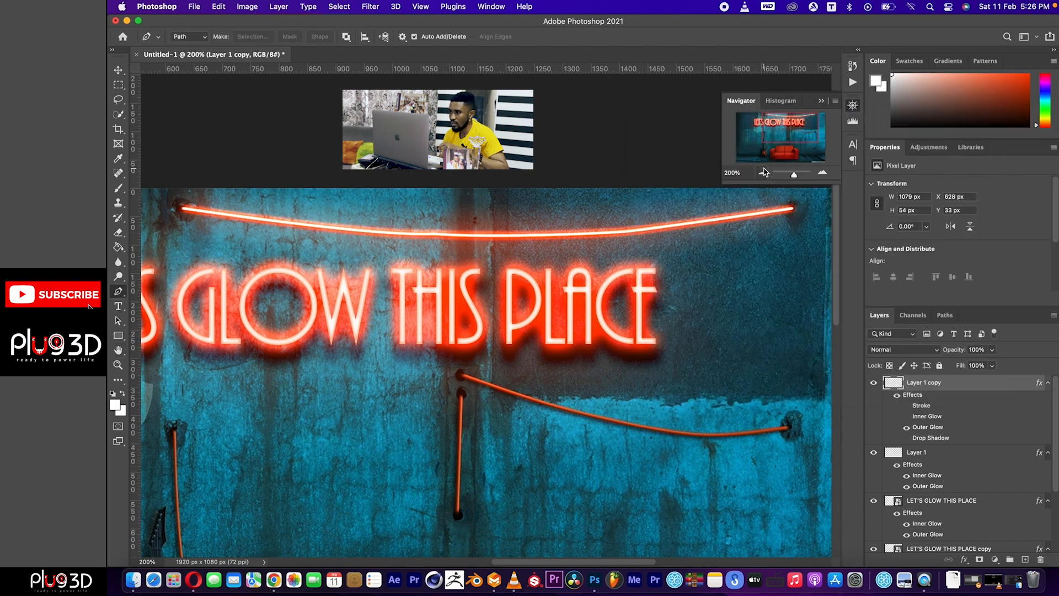
pyautogui.press('super+minus')
pyautogui.moveTo(568, 357); pyautogui.dragTo(627, 275)
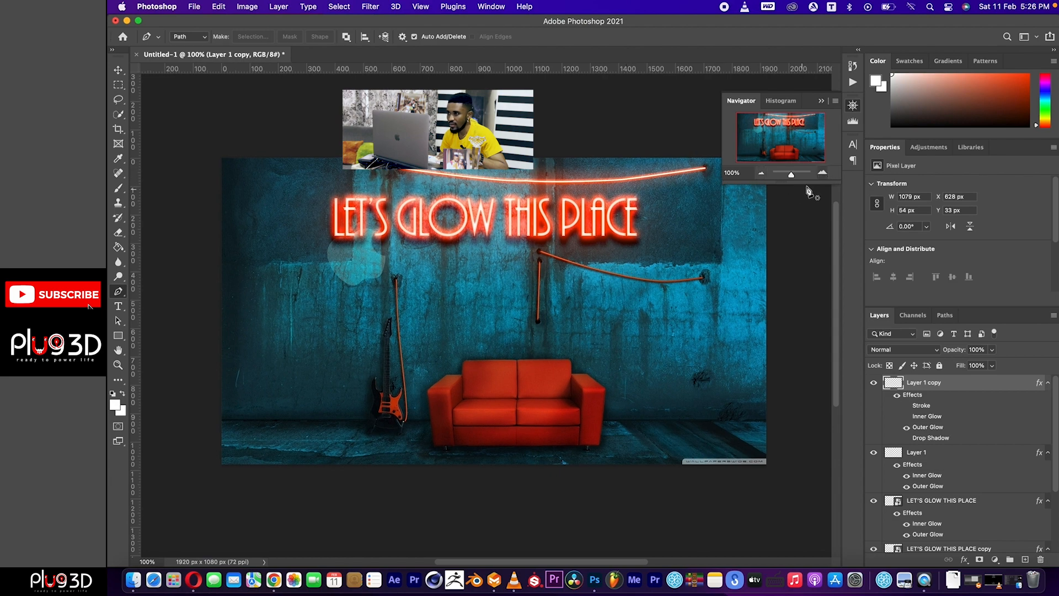
pyautogui.click(823, 172)
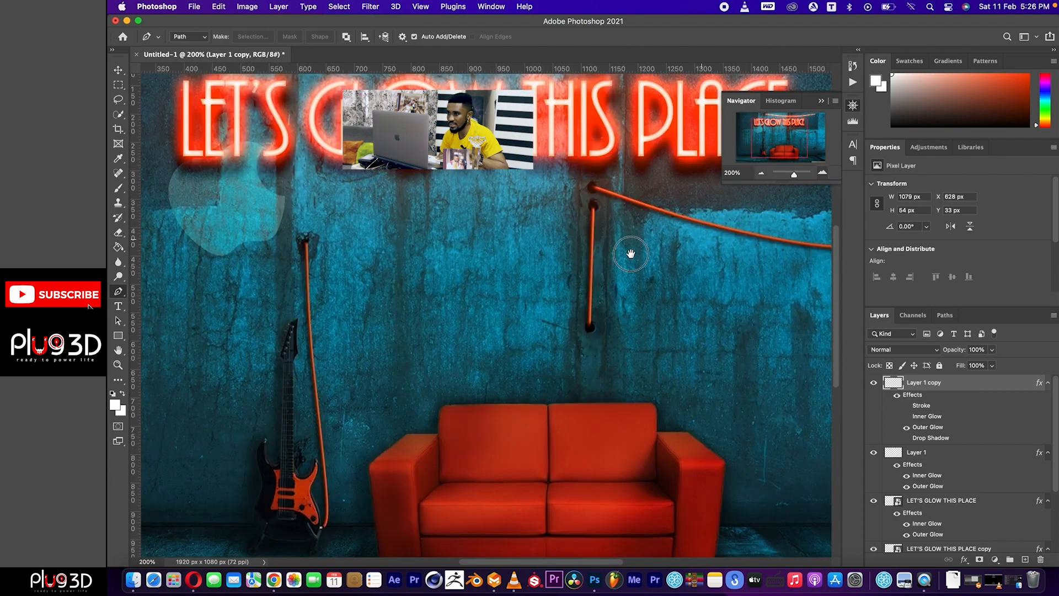
pyautogui.hscroll(5, 506, 280)
pyautogui.moveTo(507, 281); pyautogui.dragTo(503, 280)
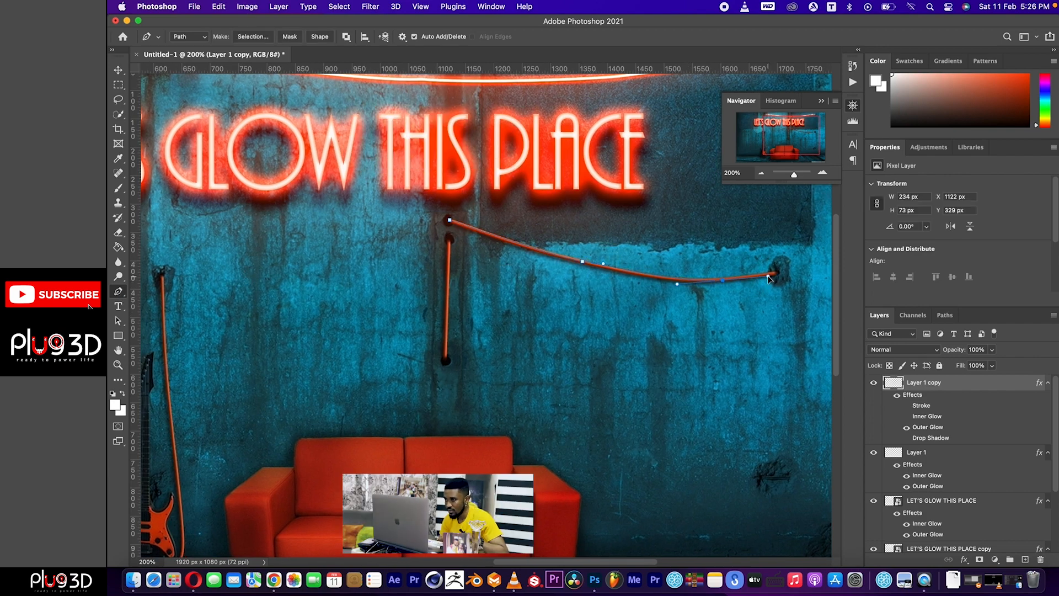
pyautogui.press('super+shift+alt+n')
pyautogui.rightClick(534, 276)
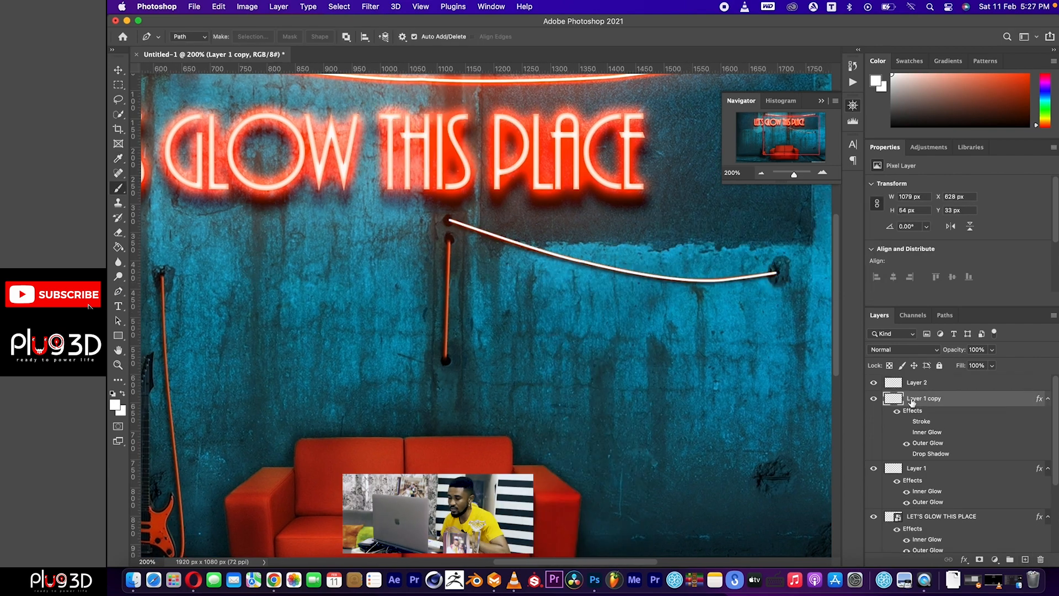
# - Paste the neon glow layer styles onto the sagging and short vertical cable lines on Layer 2, Layer 3 and their duplicates
pyautogui.scroll(2, 680, 325)
pyautogui.moveTo(960, 387); pyautogui.dragTo(961, 428)
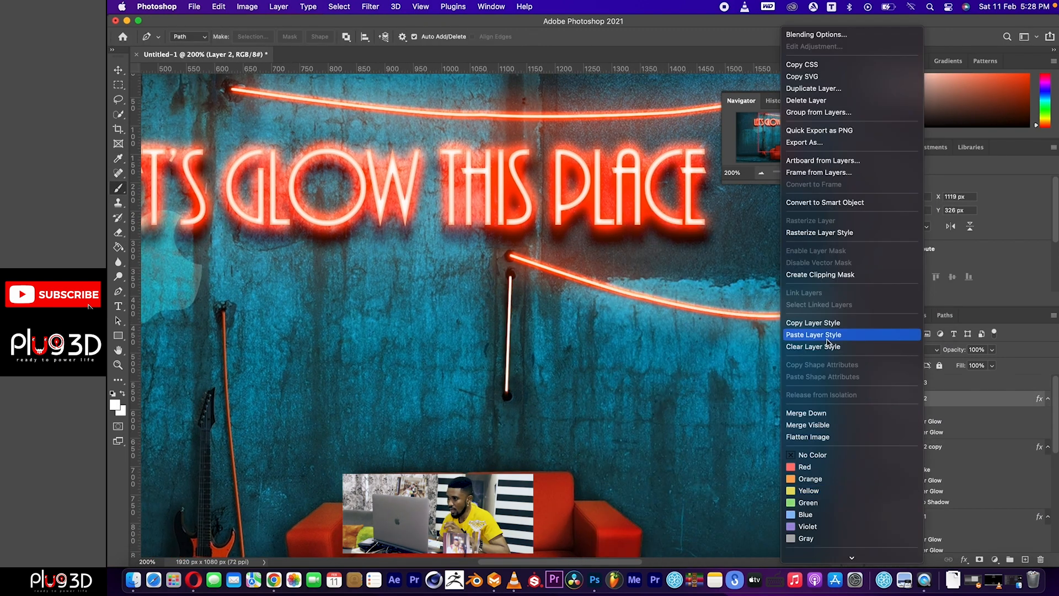
pyautogui.click(766, 333)
pyautogui.moveTo(949, 386); pyautogui.dragTo(944, 443)
pyautogui.rightClick(944, 443)
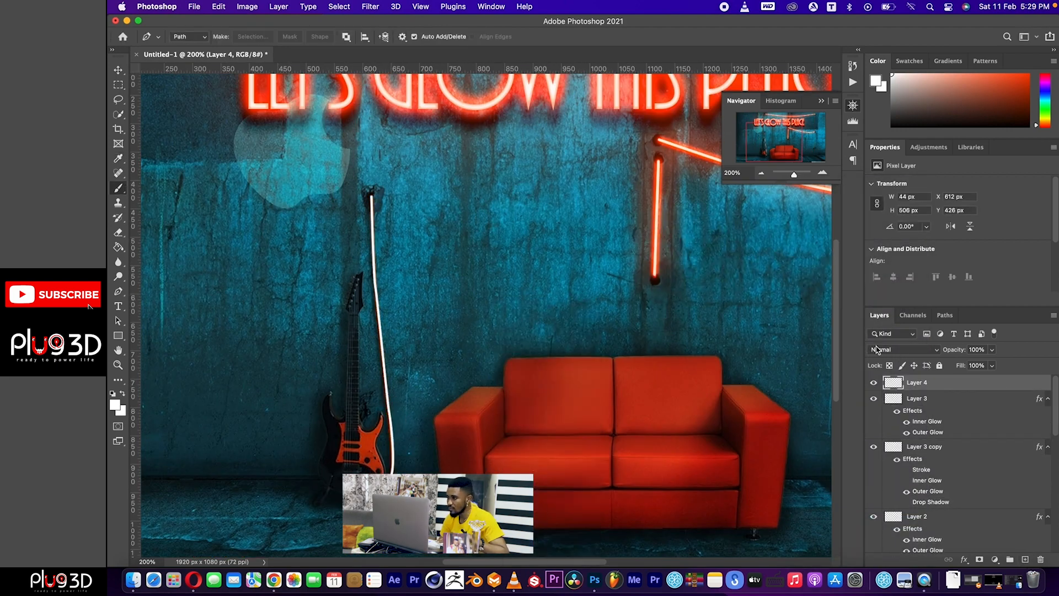
# - Paste the neon glow layer styles onto Layer 4 and its duplicate for the cable beside the guitar, and deselect all layers
pyautogui.rightClick(915, 382)
pyautogui.click(844, 555)
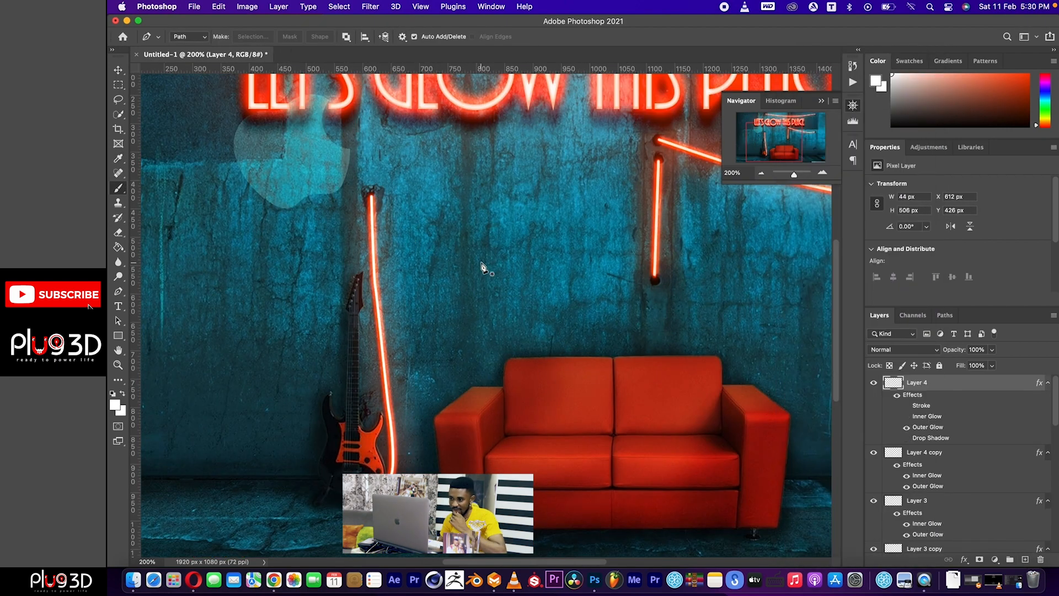
pyautogui.click(762, 174)
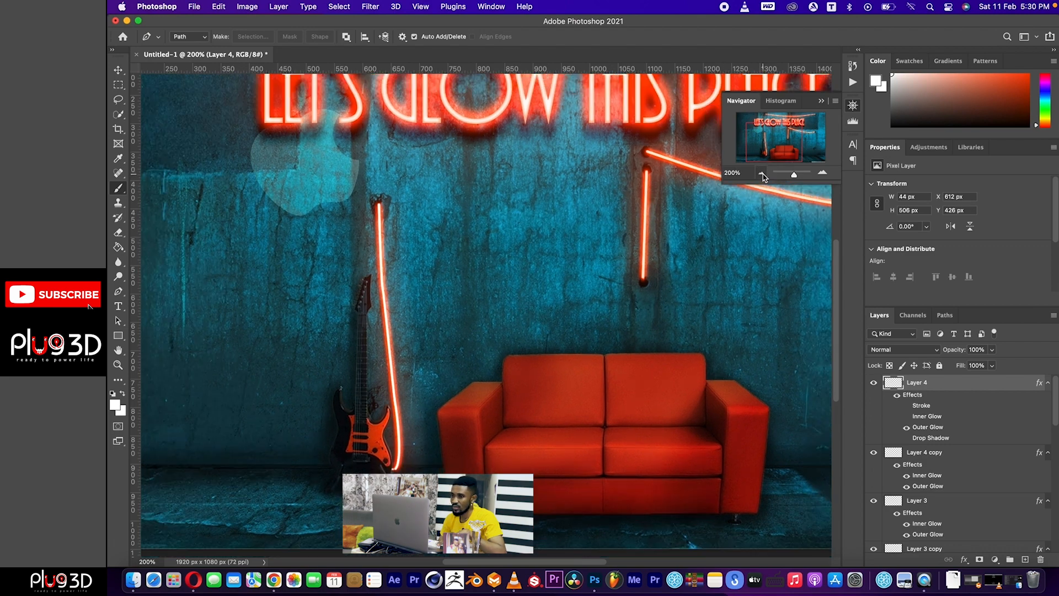
pyautogui.moveTo(647, 243); pyautogui.dragTo(614, 278)
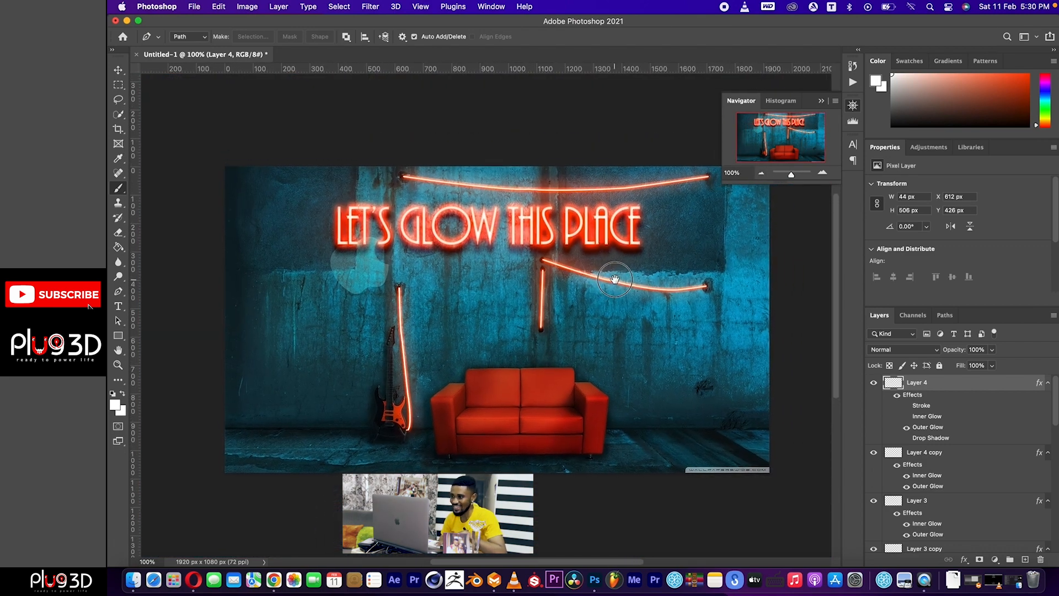
pyautogui.click(120, 71)
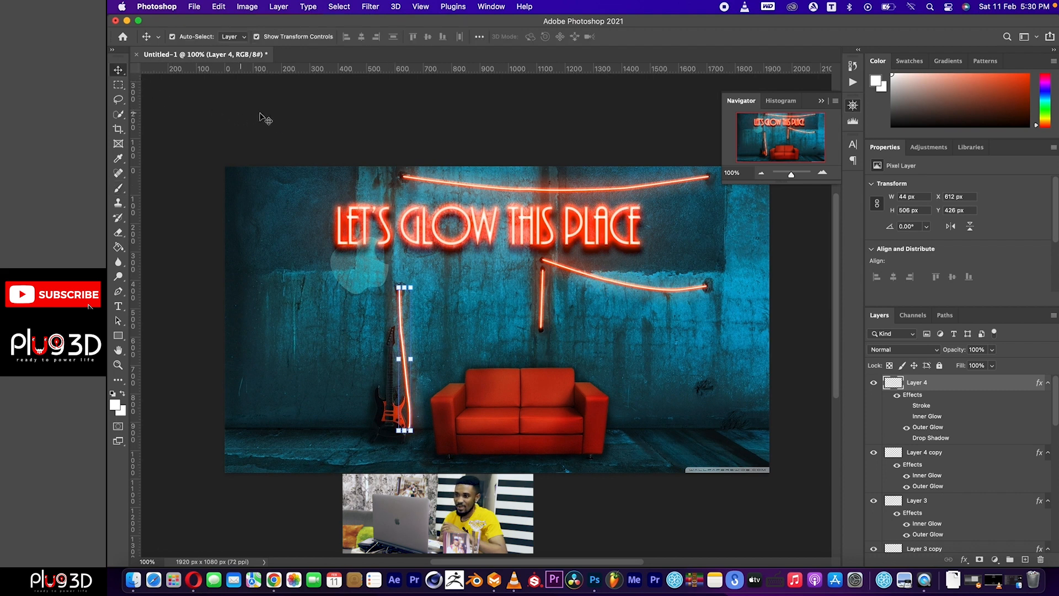
pyautogui.click(303, 118)
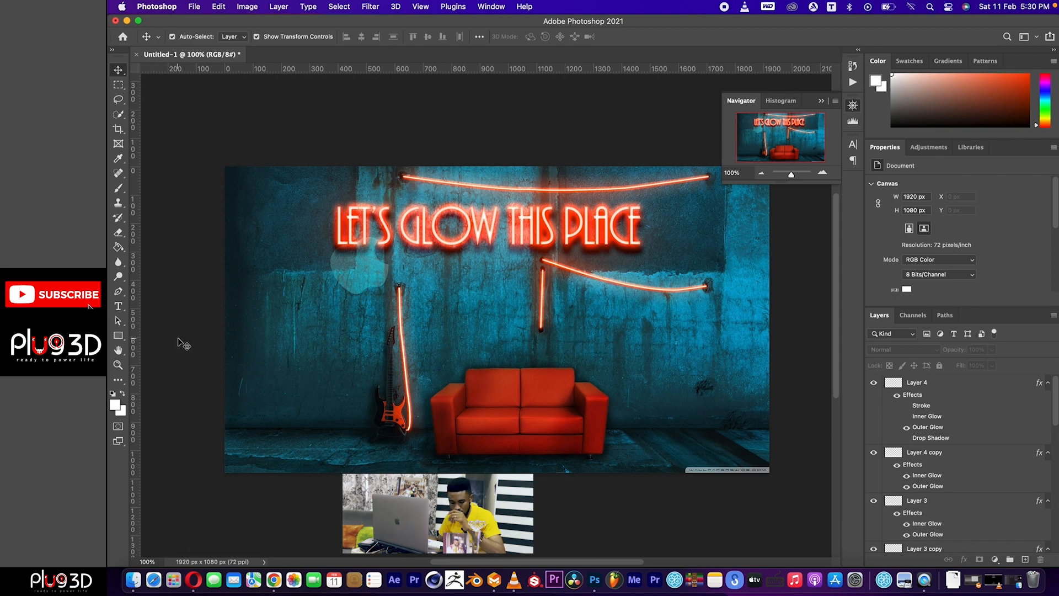
# - Set the foreground color to black (000000) and draw a filled rectangle about 1963 by 1117 px covering the whole canvas
pyautogui.click(116, 405)
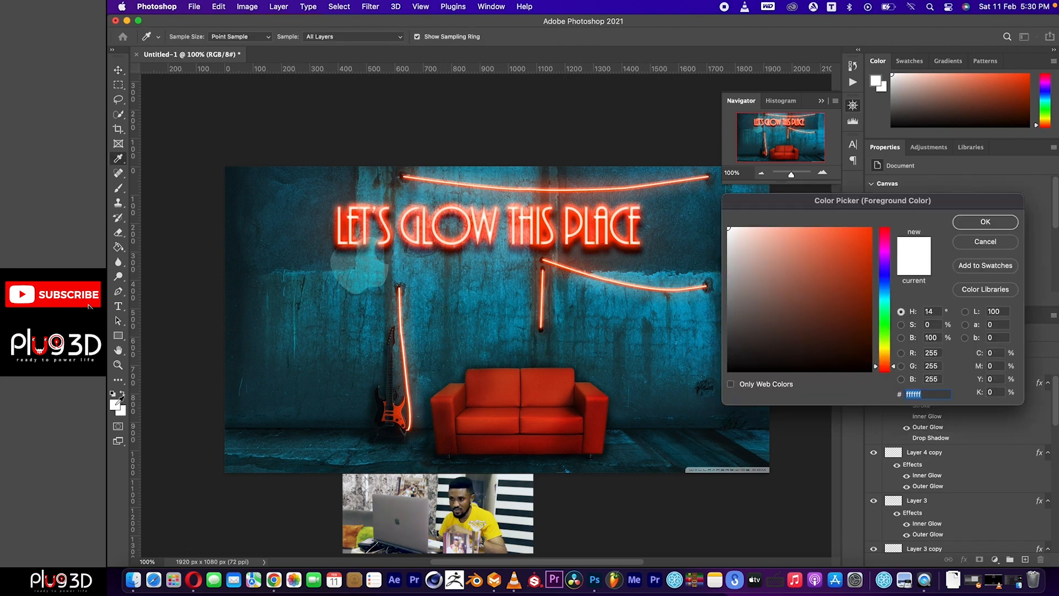
pyautogui.moveTo(834, 345); pyautogui.dragTo(872, 372)
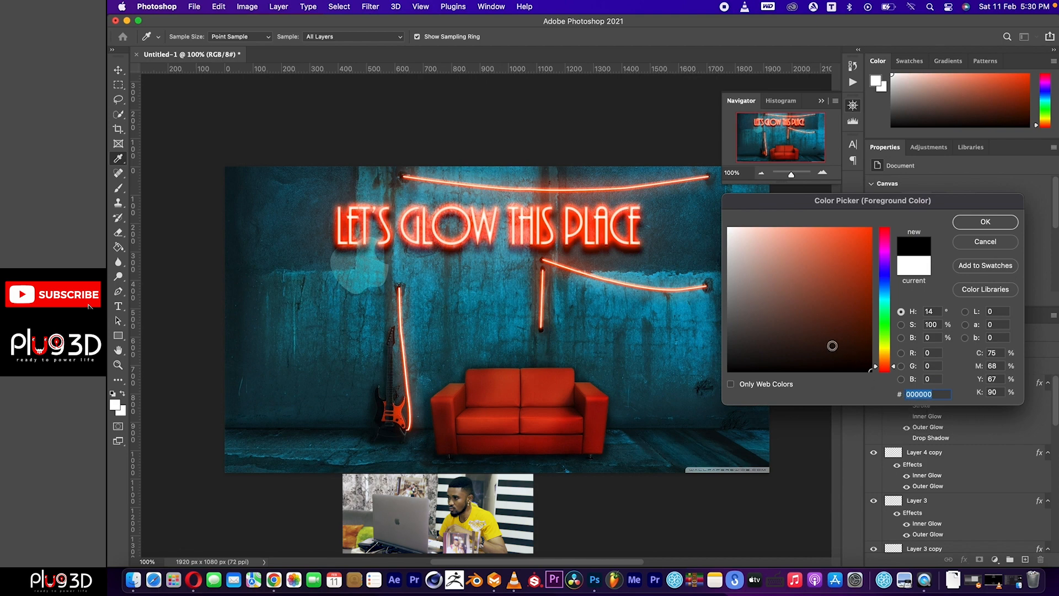
pyautogui.click(988, 223)
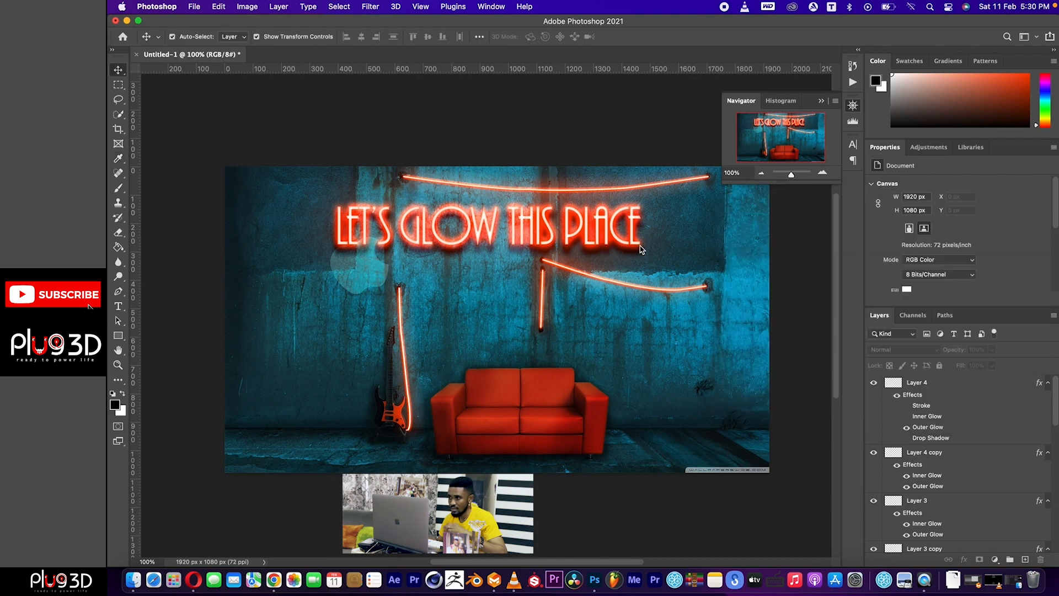
pyautogui.click(119, 337)
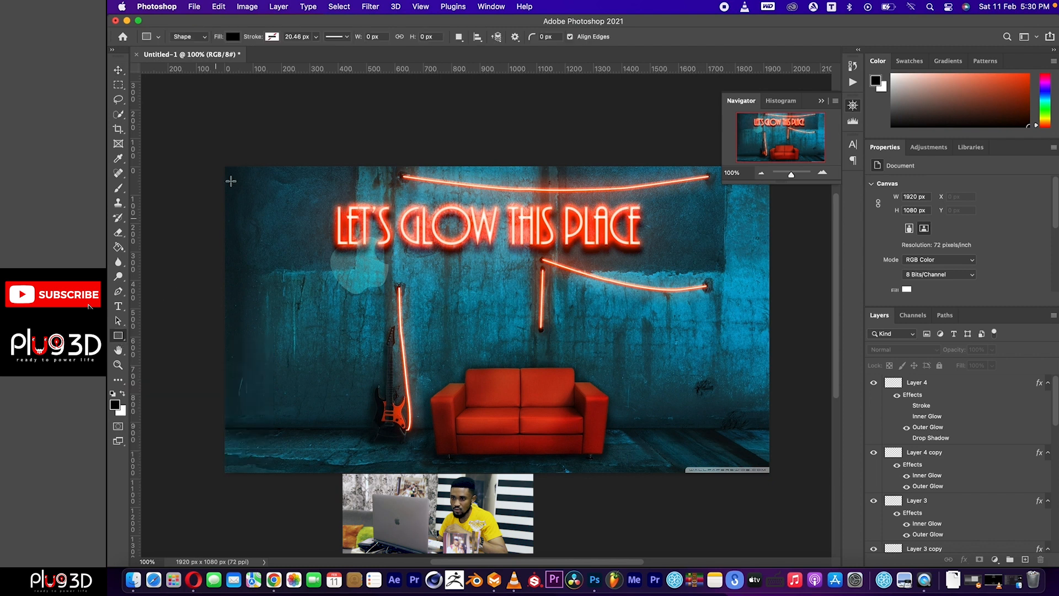
pyautogui.moveTo(220, 162); pyautogui.dragTo(776, 478)
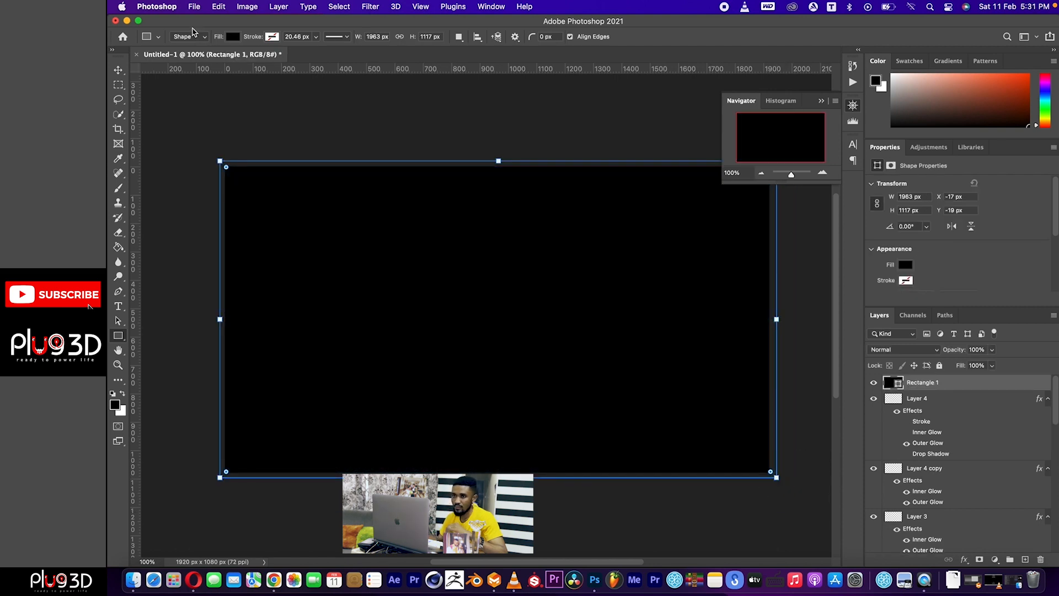
# - Rasterize the black Rectangle 1 layer
pyautogui.click(118, 71)
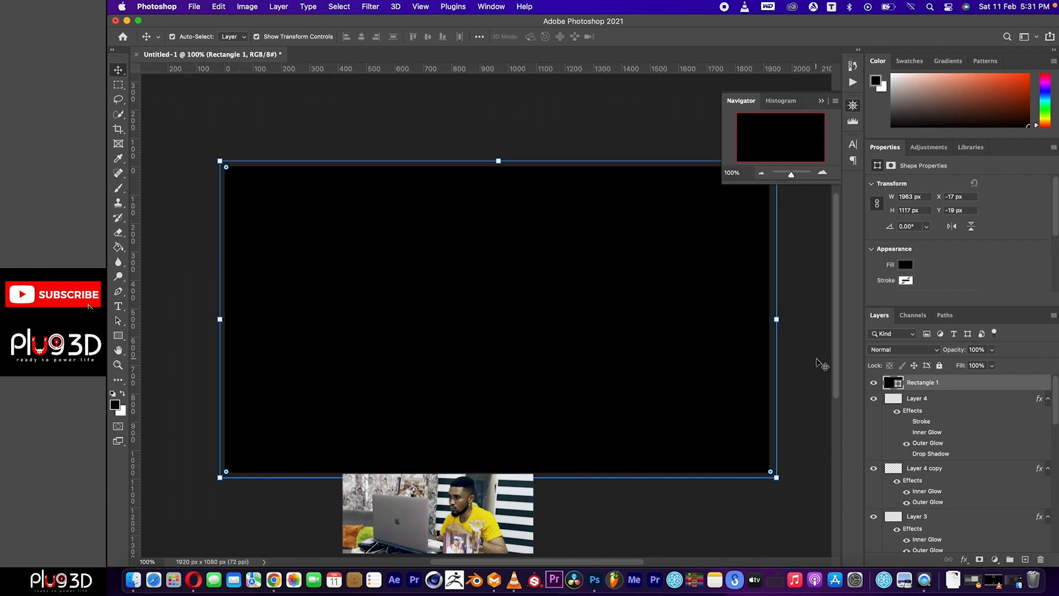
pyautogui.rightClick(941, 384)
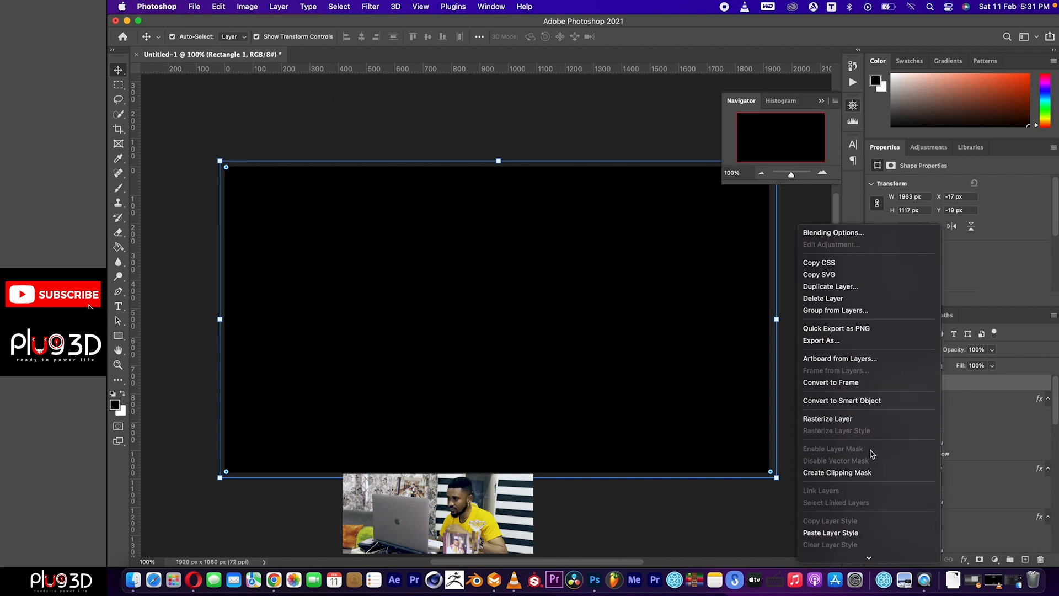
pyautogui.click(856, 419)
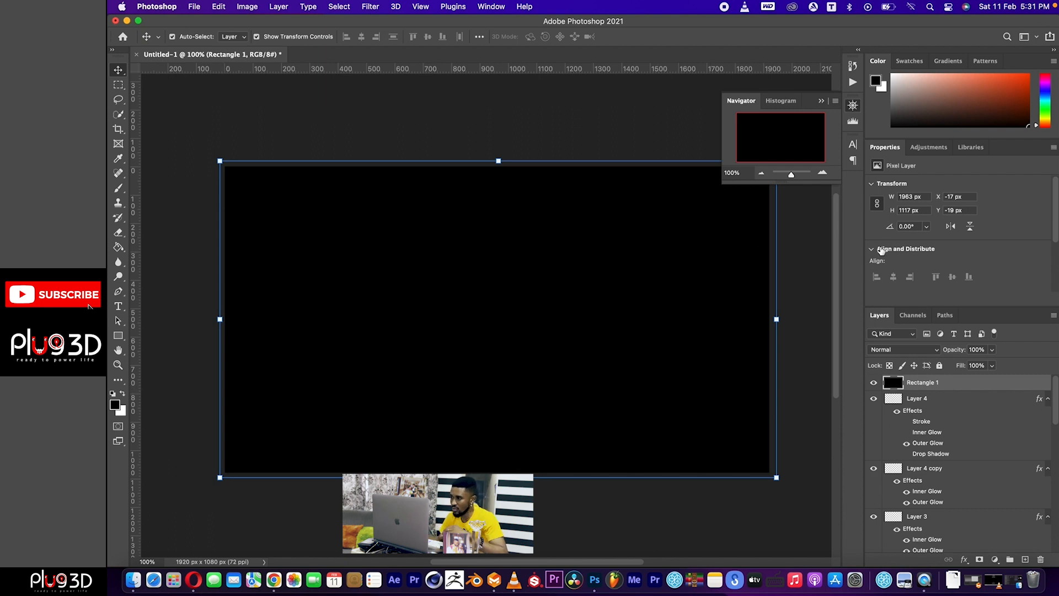
# - Lower the opacity of Rectangle 1 to 78% and move it directly above the ROBOT 4K (102) layer
pyautogui.click(992, 350)
pyautogui.moveTo(993, 365); pyautogui.dragTo(977, 366)
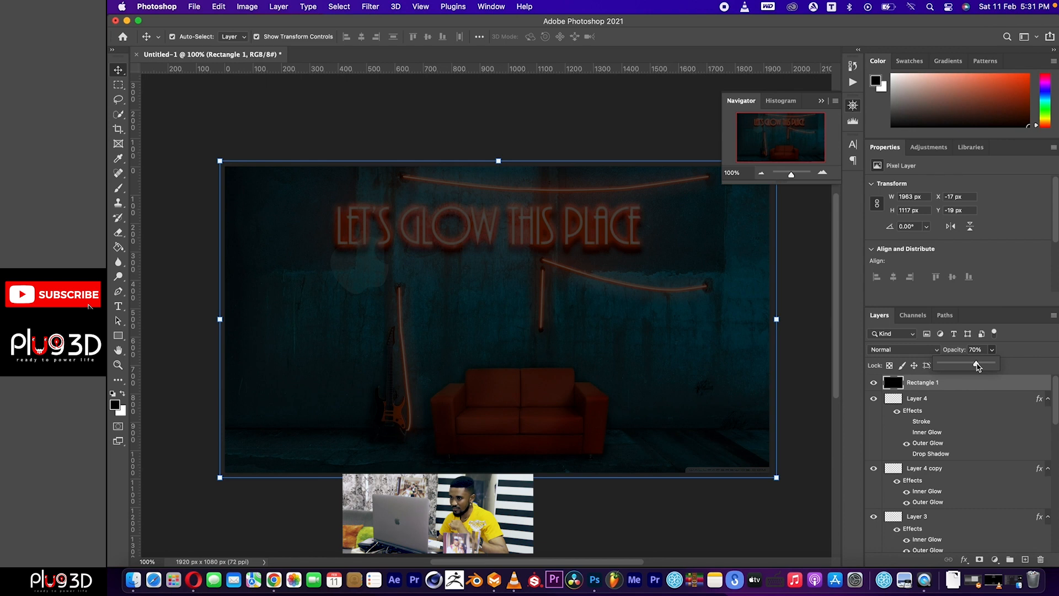
pyautogui.moveTo(977, 366); pyautogui.dragTo(980, 519)
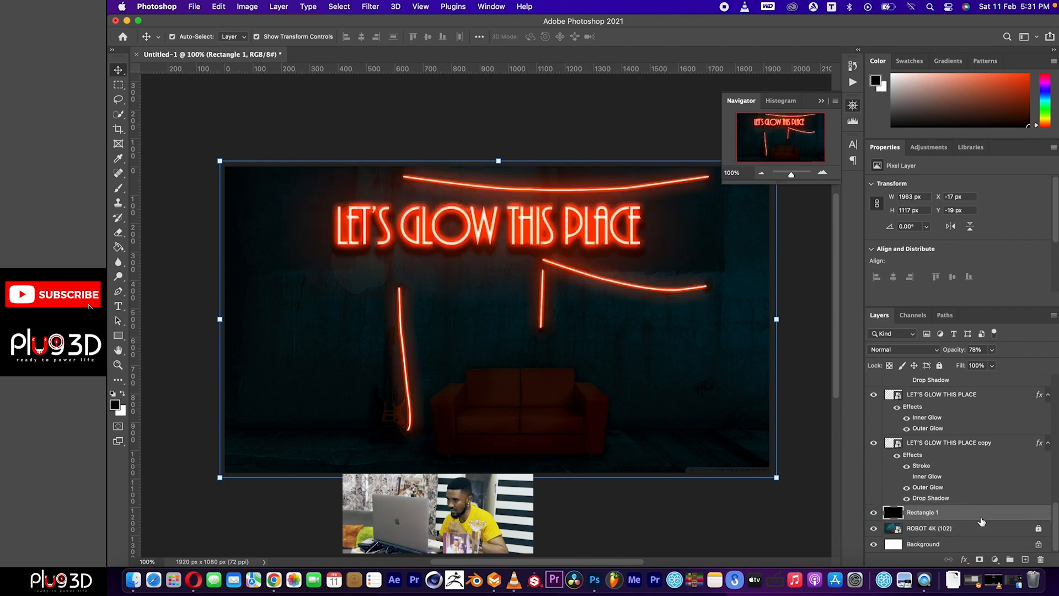
# - Hide and show Rectangle 1 to compare the darkened room, and set its opacity to 76%
pyautogui.click(873, 513)
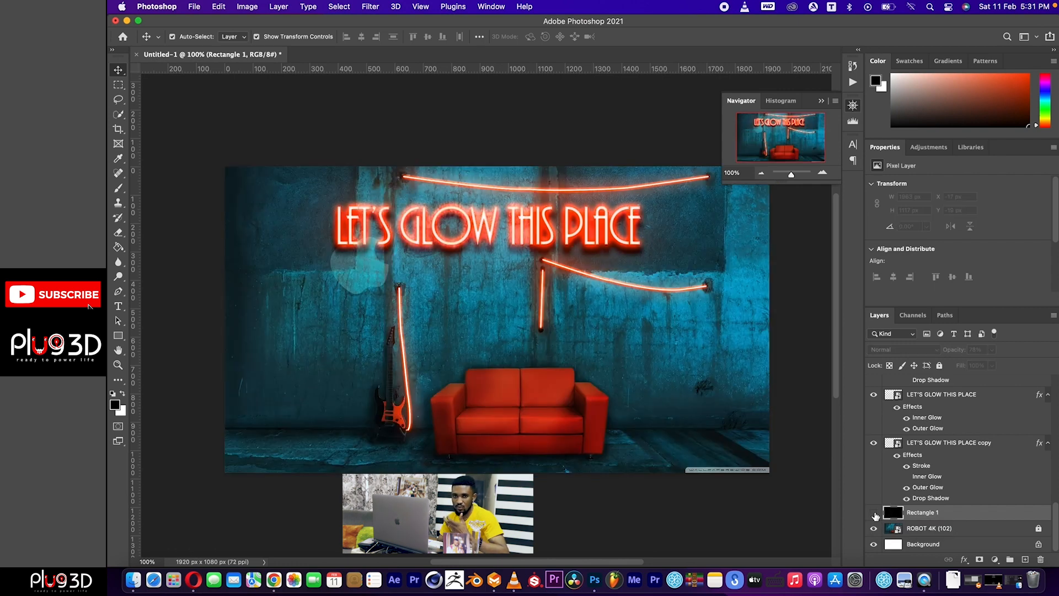
pyautogui.click(874, 513)
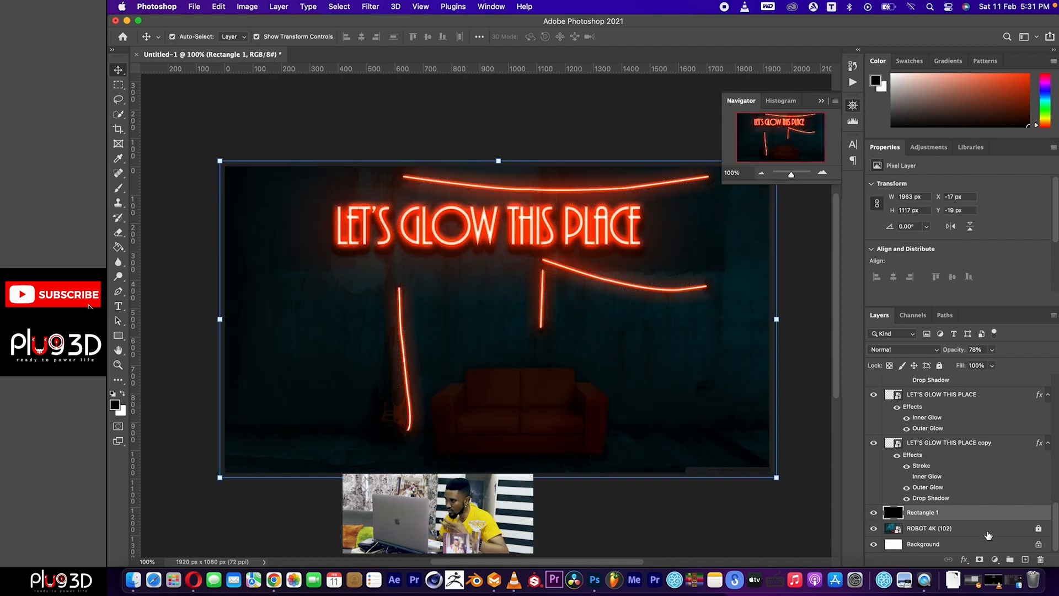
pyautogui.click(991, 351)
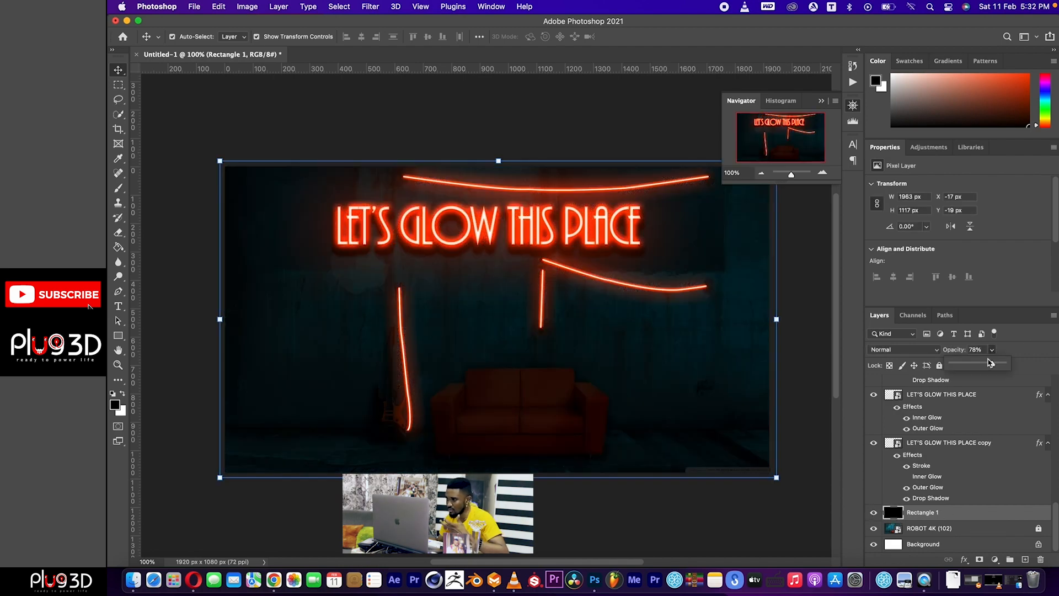
pyautogui.moveTo(989, 364); pyautogui.dragTo(992, 366)
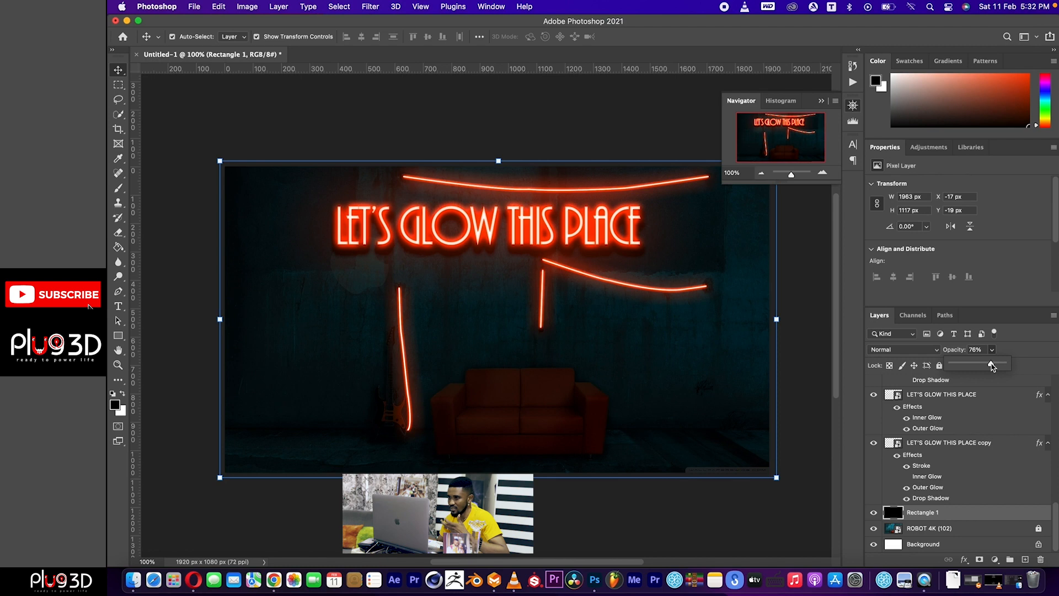
# - Erase a soft round area of Rectangle 1 over the red sofa using the Eraser at a brush size of 1200 px
pyautogui.click(119, 233)
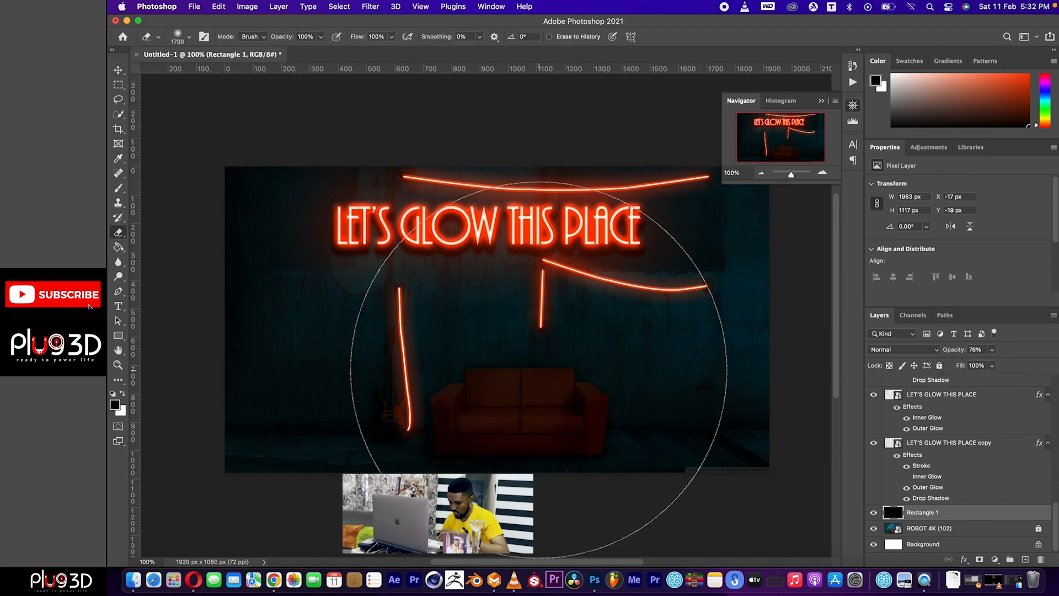
pyautogui.press('[')
pyautogui.press('[')
pyautogui.press('[')
pyautogui.press('[')
pyautogui.press('[')
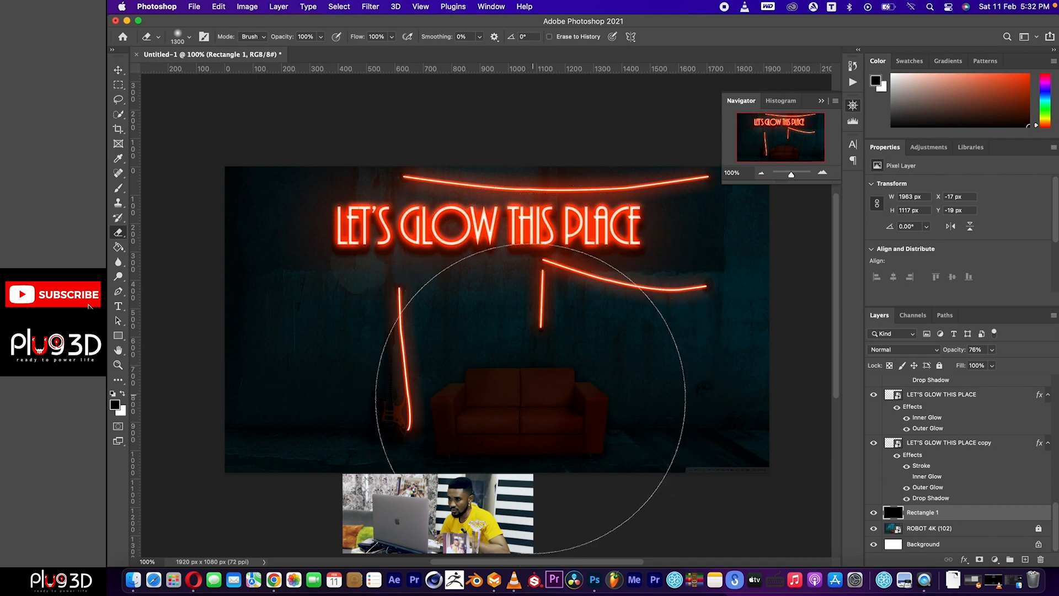
pyautogui.press('[')
pyautogui.press('[')
pyautogui.press(']')
pyautogui.press(']')
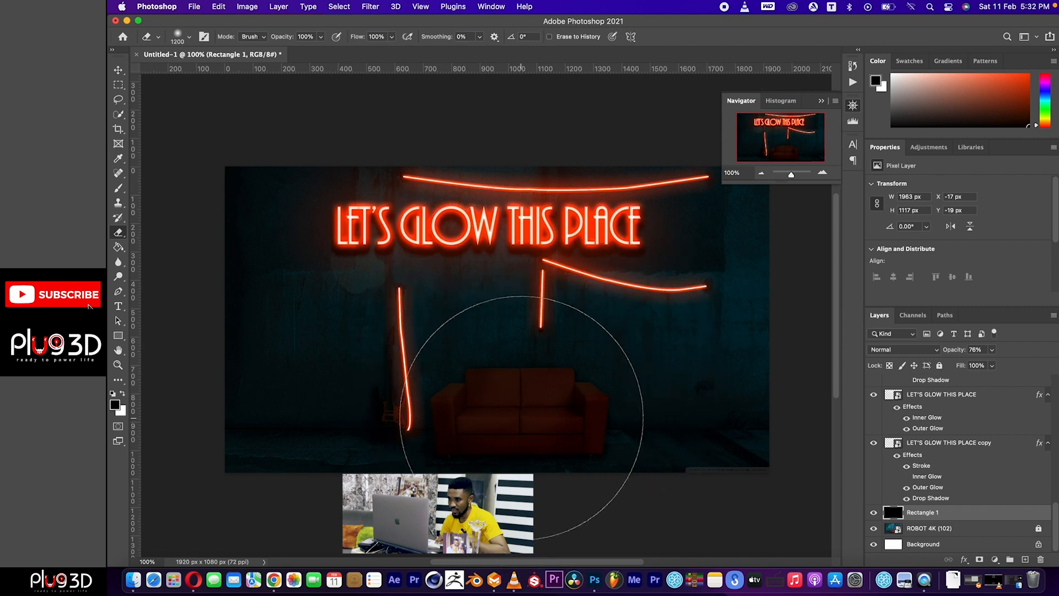
pyautogui.click(521, 417)
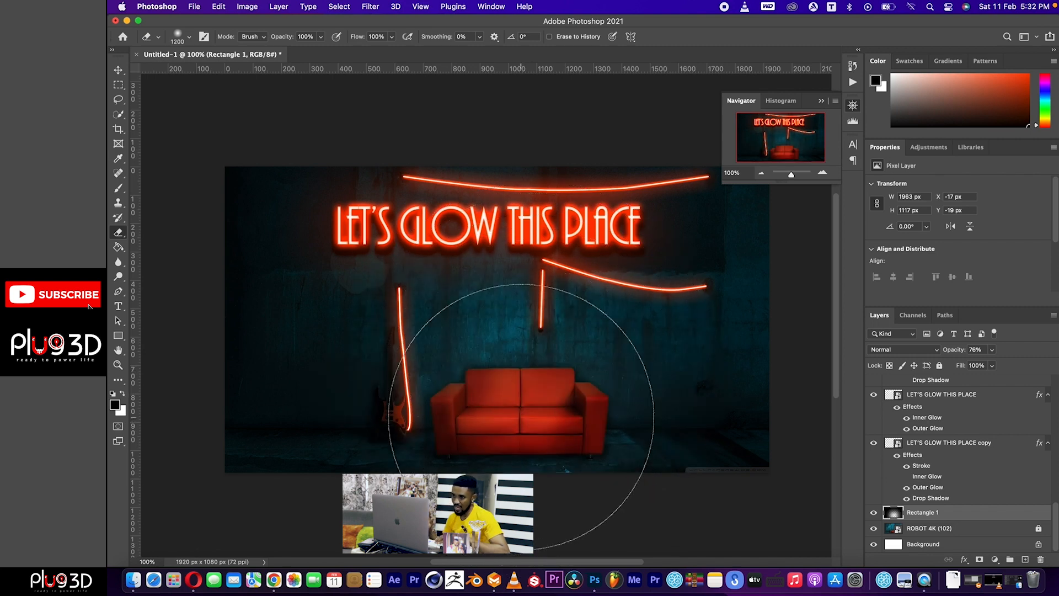
pyautogui.press('super+z')
pyautogui.click(519, 419)
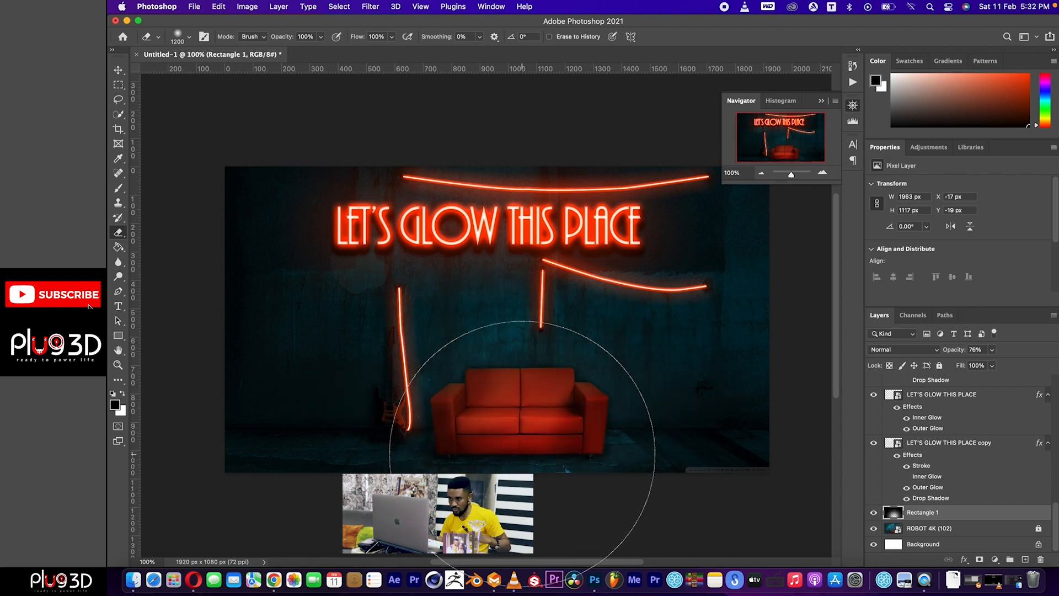
# - Erase a soft round area of Rectangle 1 over the wall around the guitar, and reduce the Eraser brush size to 700 px
pyautogui.click(404, 334)
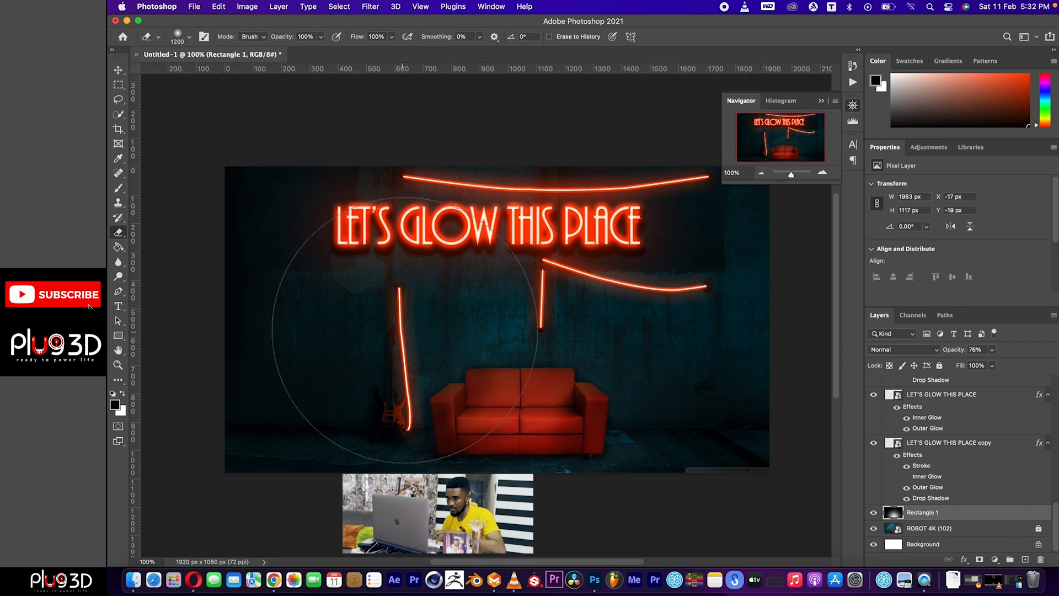
pyautogui.press('[')
pyautogui.press('[')
pyautogui.press('[')
pyautogui.press('[')
pyautogui.press('[')
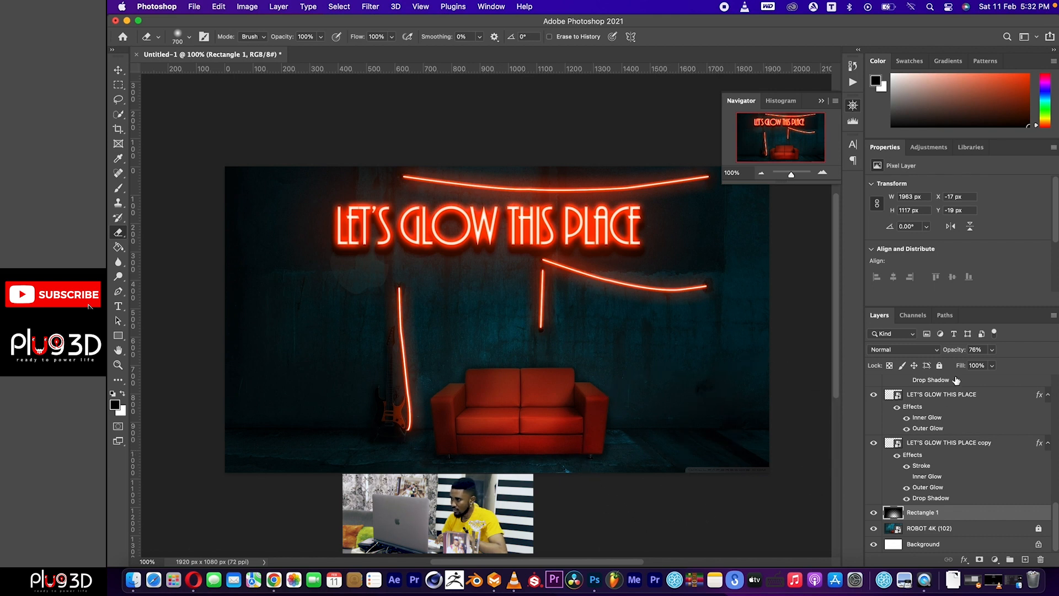
# - Lower the opacity of the Rectangle 1 layer to 72%
pyautogui.click(992, 350)
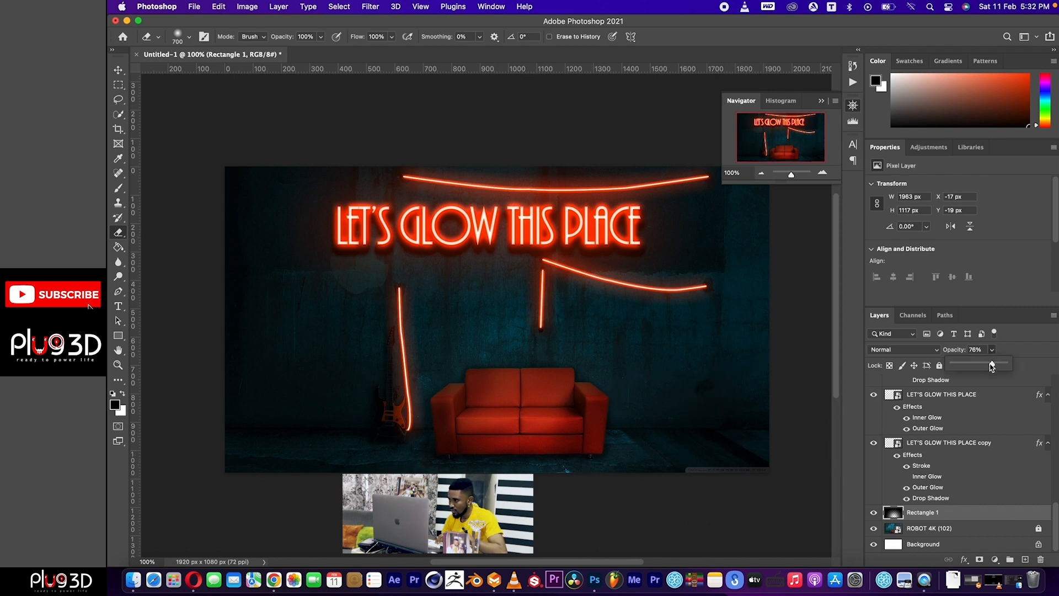
pyautogui.moveTo(991, 364); pyautogui.dragTo(991, 366)
pyautogui.click(761, 173)
pyautogui.click(823, 174)
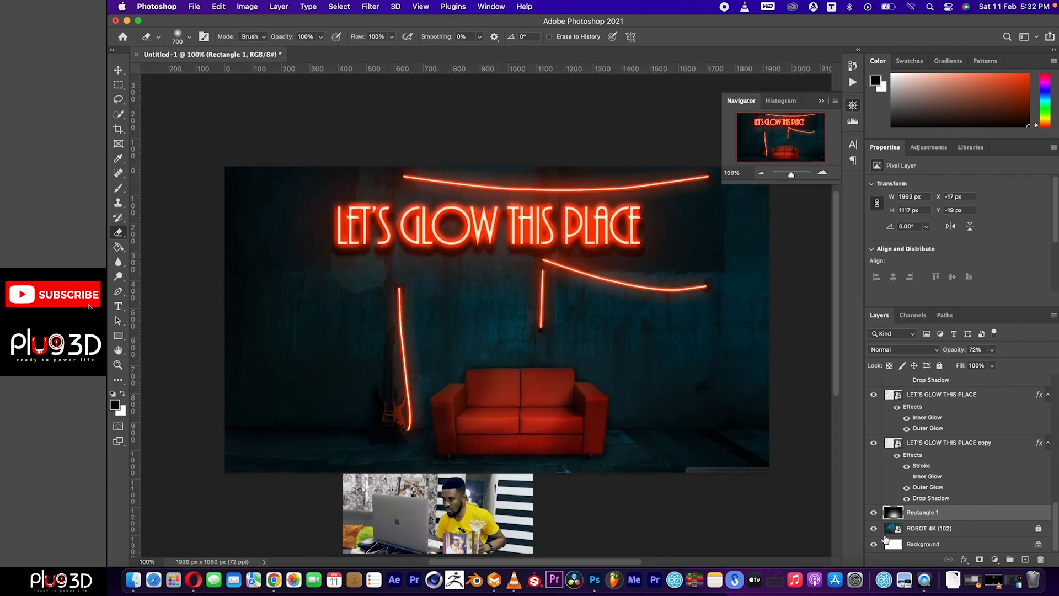
# - Show only the ROBOT 4K (102) layer and restore all layers, twice, to compare the original room with the neon result
pyautogui.keyDown('alt'); pyautogui.click(872, 528); pyautogui.keyUp('alt')
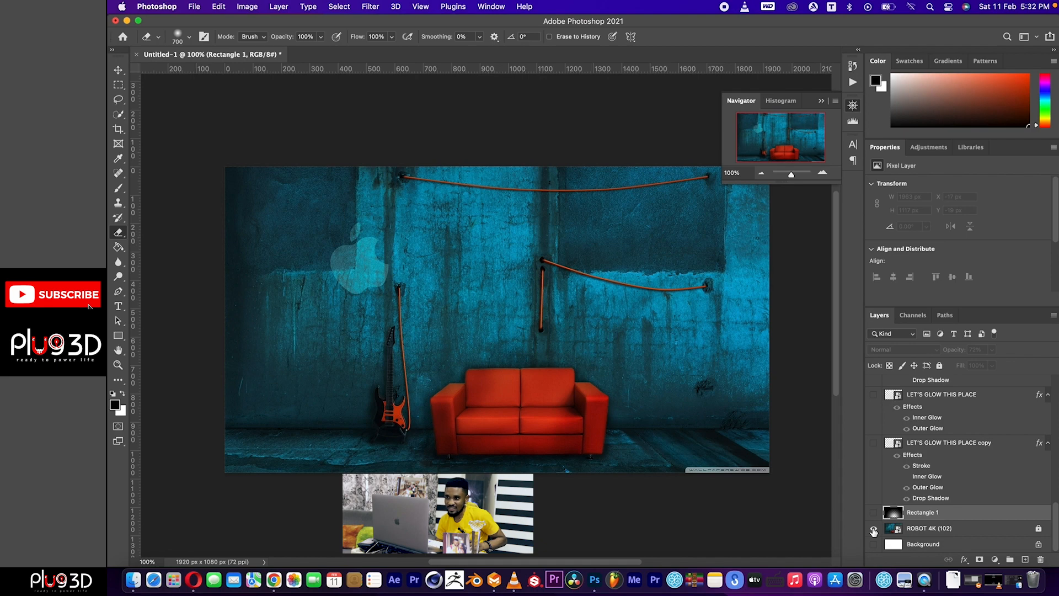
pyautogui.keyDown('alt'); pyautogui.click(873, 529); pyautogui.keyUp('alt')
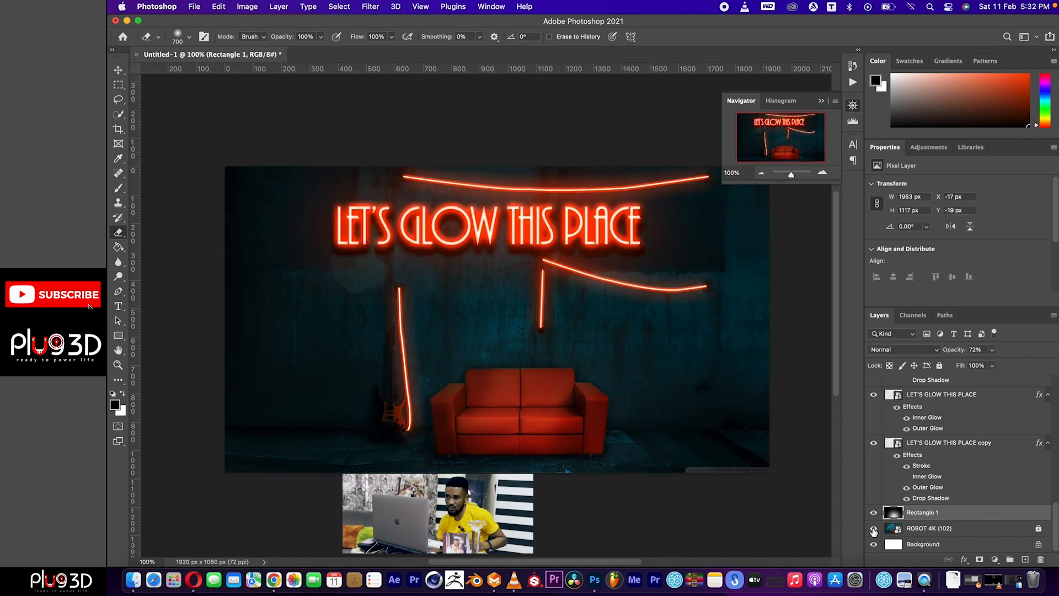
pyautogui.keyDown('alt'); pyautogui.click(873, 529); pyautogui.keyUp('alt')
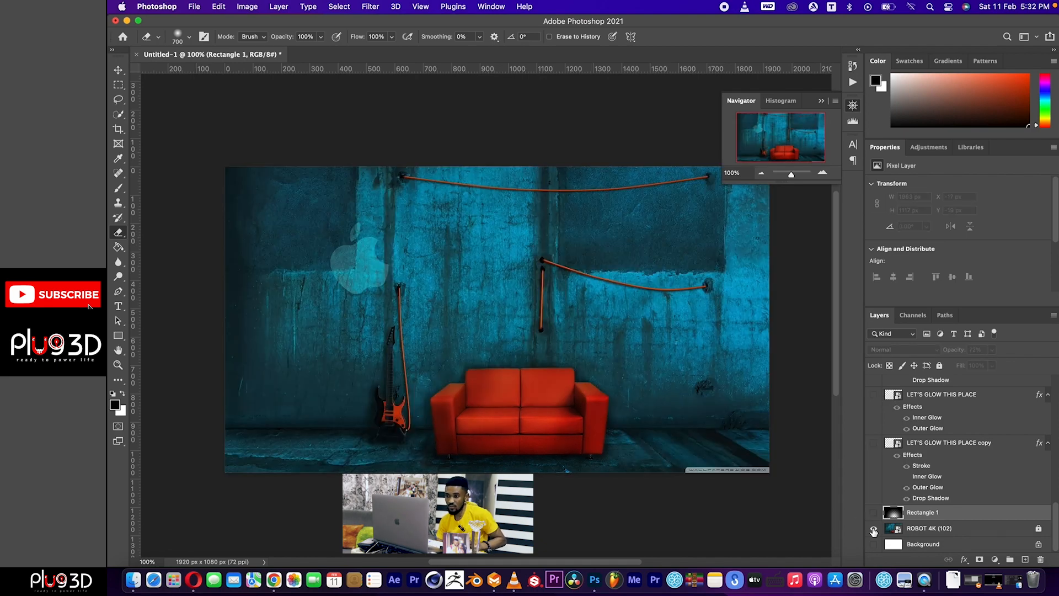
pyautogui.keyDown('alt'); pyautogui.click(873, 529); pyautogui.keyUp('alt')
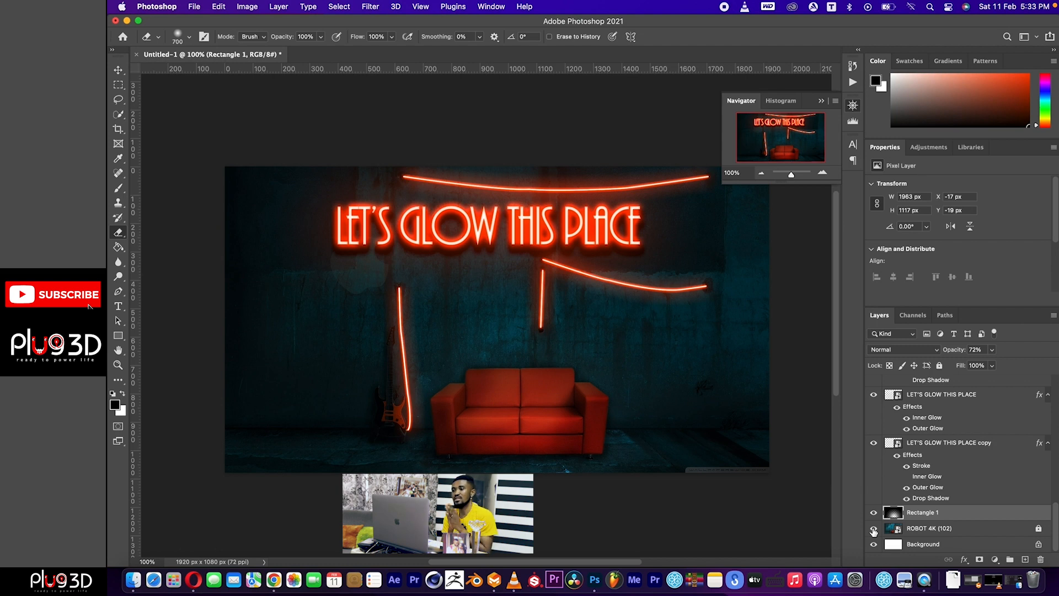